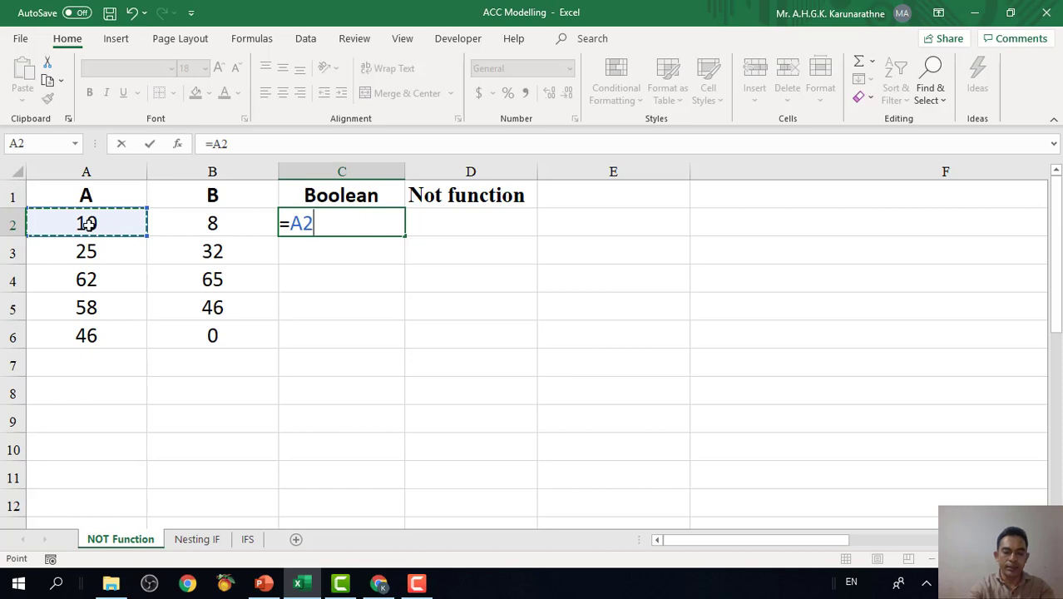
Step: Complete the Boolean formula in C2 as =A2>B2 and enter it
{"action": "type", "text": ">"}
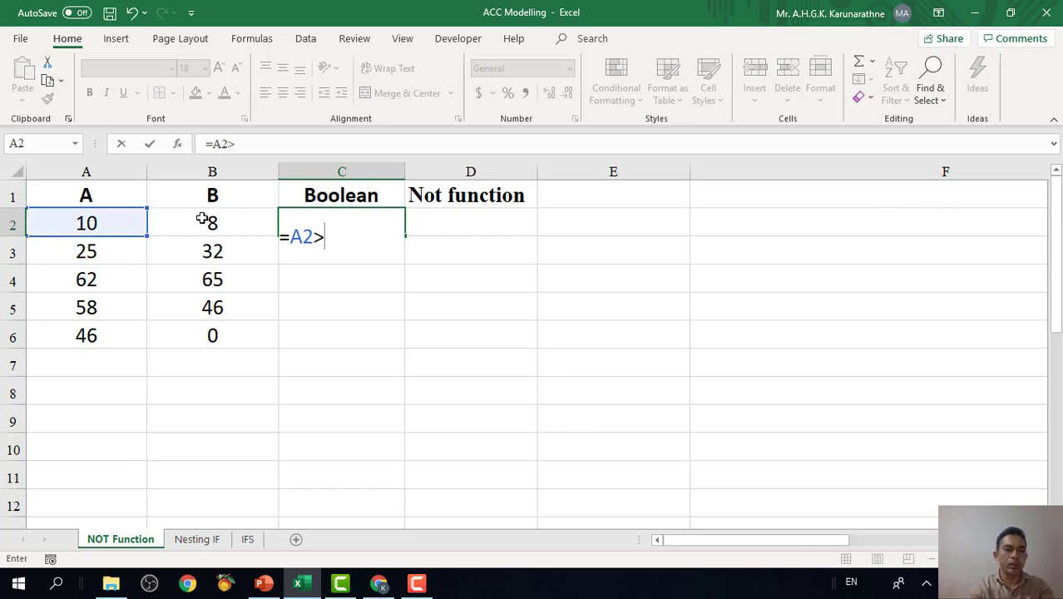
{"action": "left_click", "coordinate": [212, 220]}
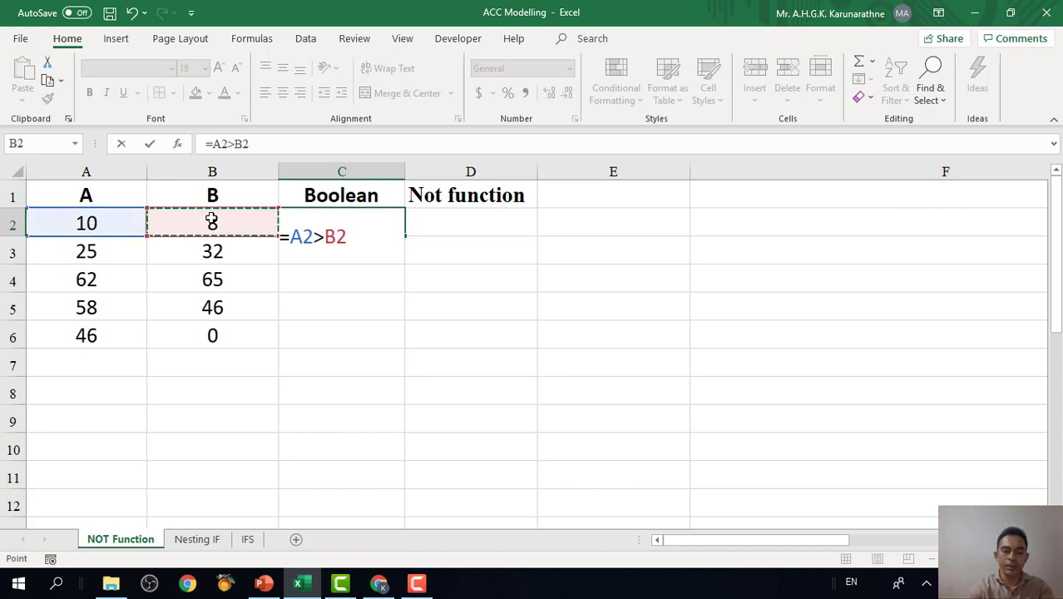
{"action": "key", "text": "Return"}
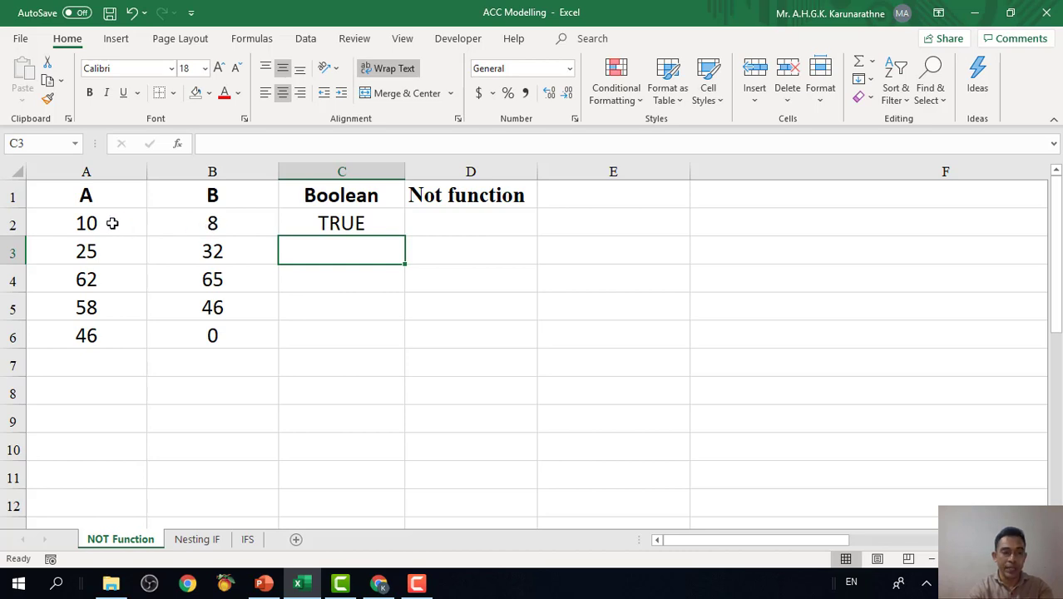
Step: Fill the A2>B2 comparison formula from C2 down through C6 and review the Boolean results
{"action": "left_click", "coordinate": [204, 225]}
{"action": "left_click", "coordinate": [346, 219]}
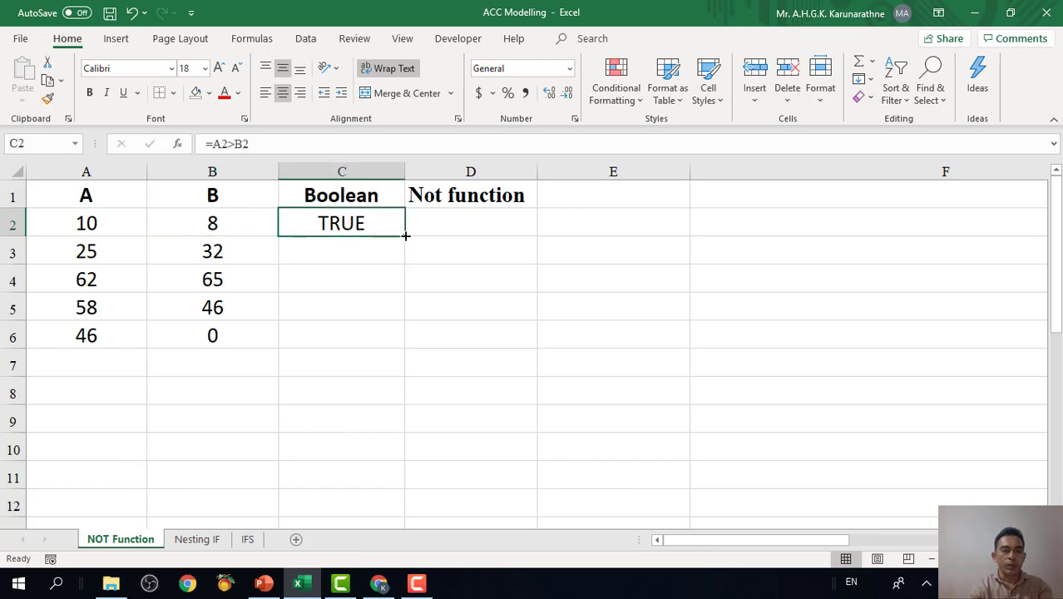
{"action": "left_click_drag", "start_coordinate": [405, 236], "coordinate": [406, 338]}
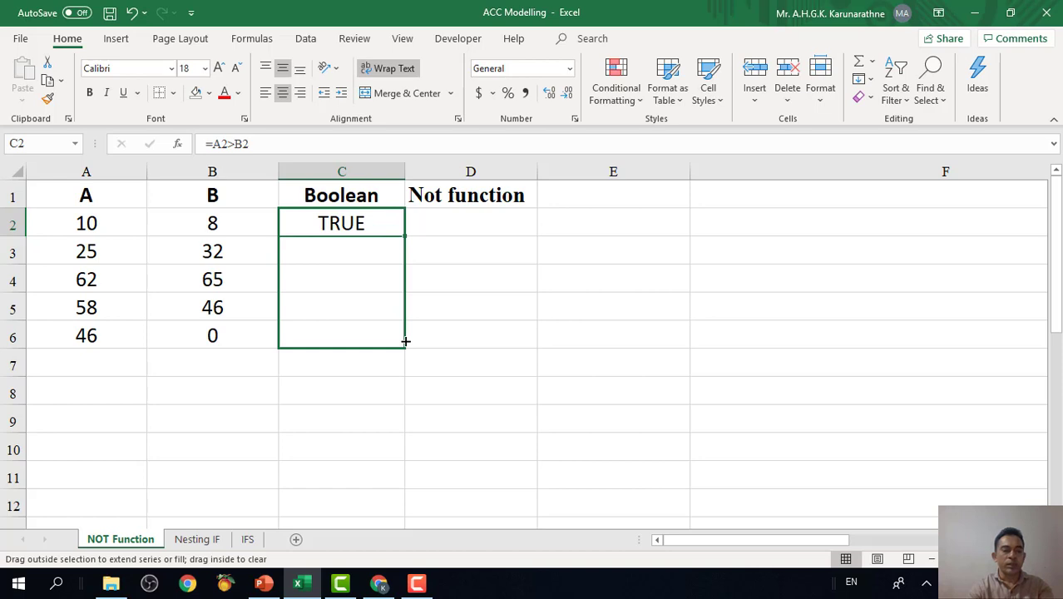
{"action": "left_click_drag", "start_coordinate": [405, 341], "coordinate": [407, 343]}
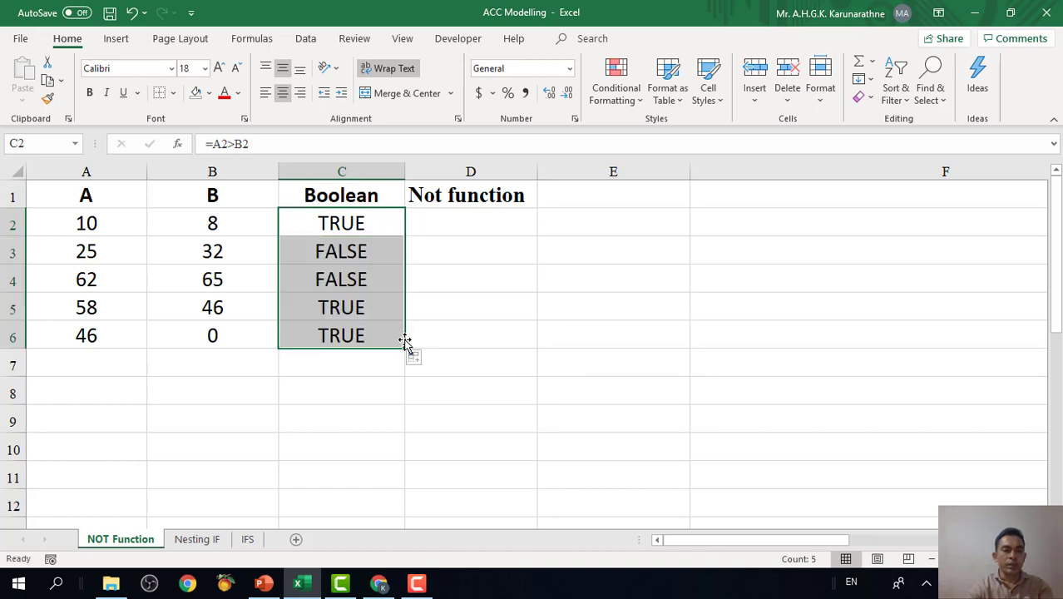
{"action": "left_click", "coordinate": [357, 228]}
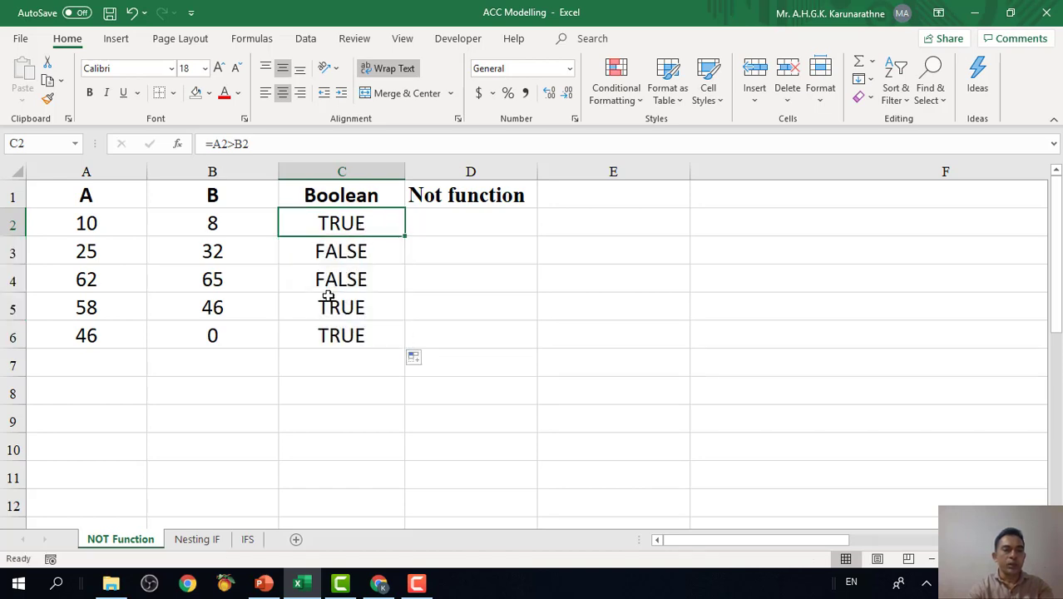
{"action": "left_click", "coordinate": [97, 313]}
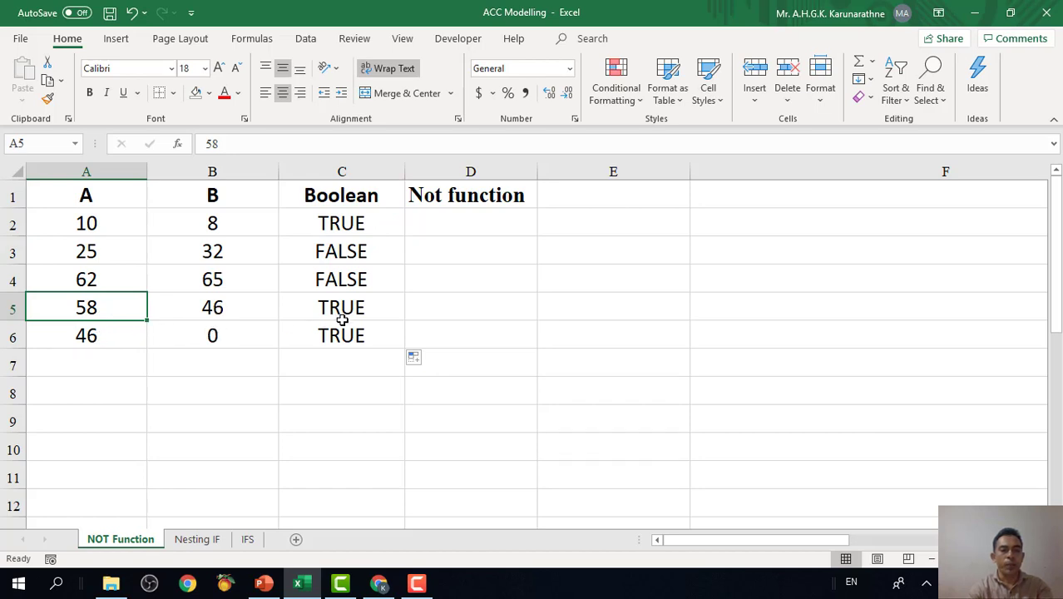
Step: Enter the formula =NOT(A2>B2) in D2 under the Not function heading
{"action": "left_click", "coordinate": [459, 223]}
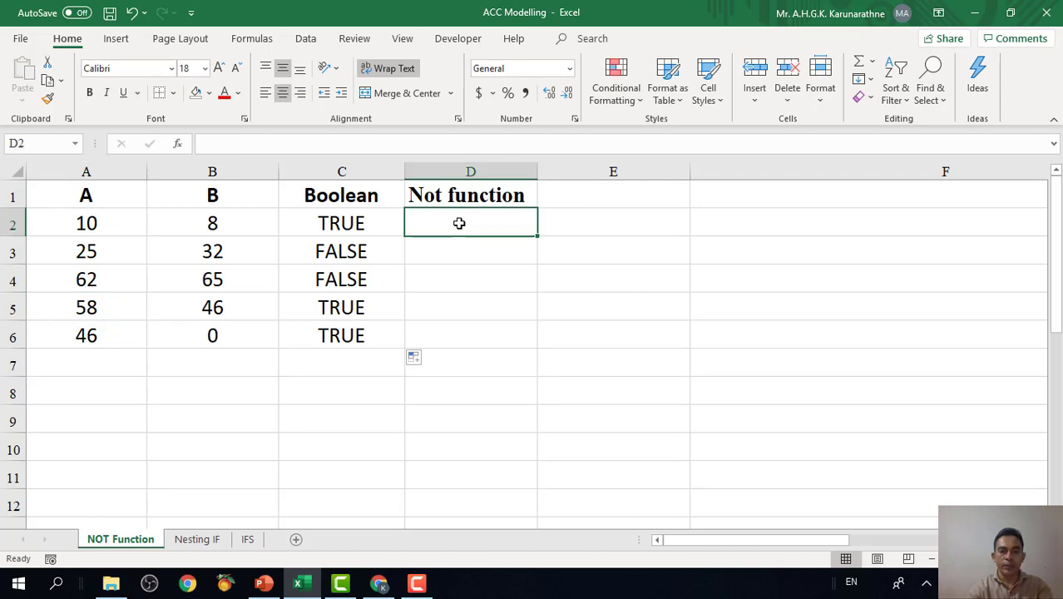
{"action": "type", "text": "="}
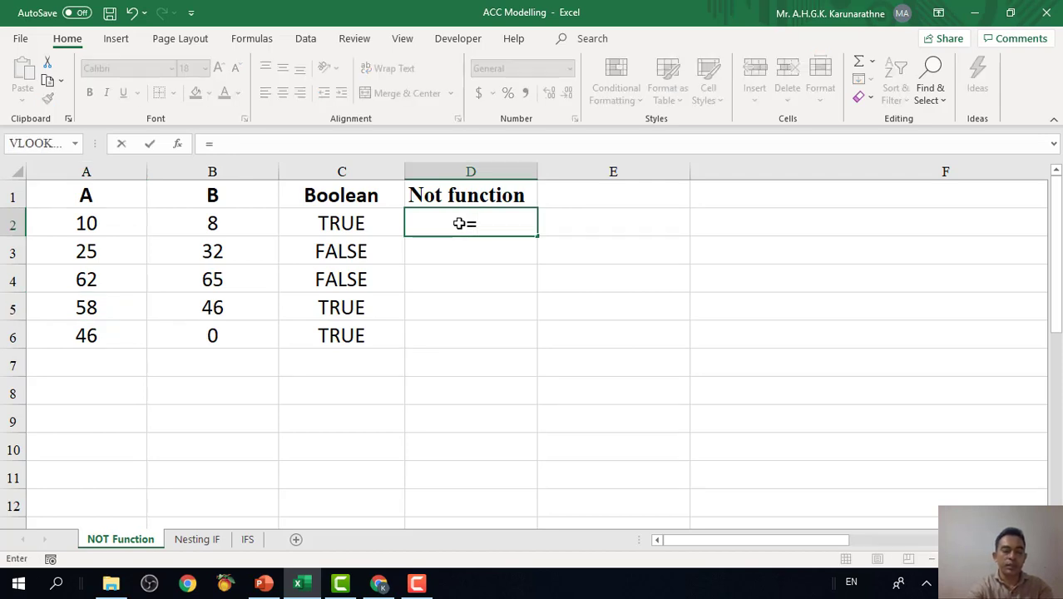
{"action": "type", "text": "NOT"}
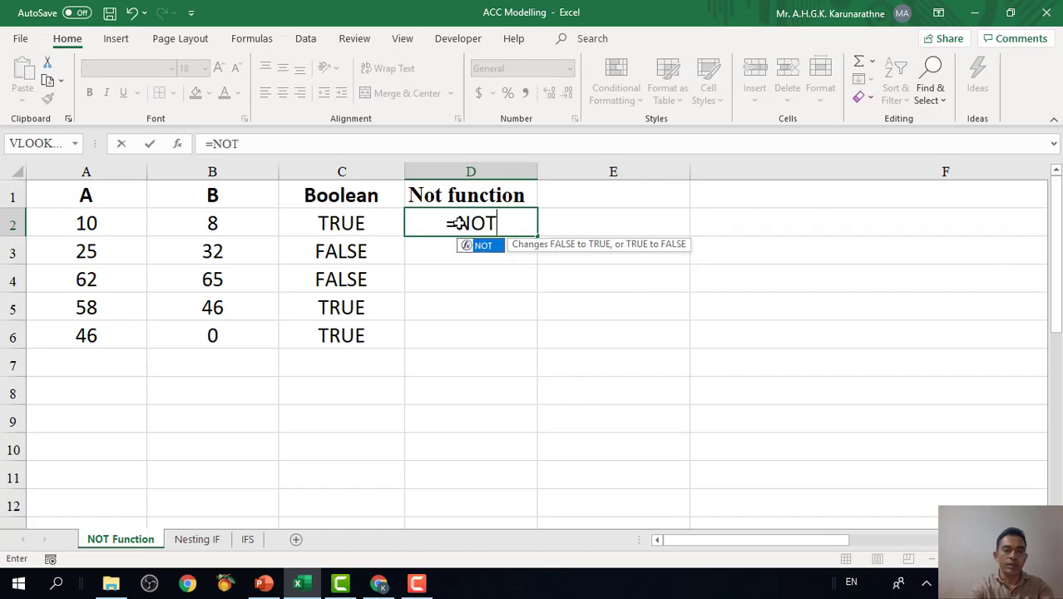
{"action": "type", "text": "("}
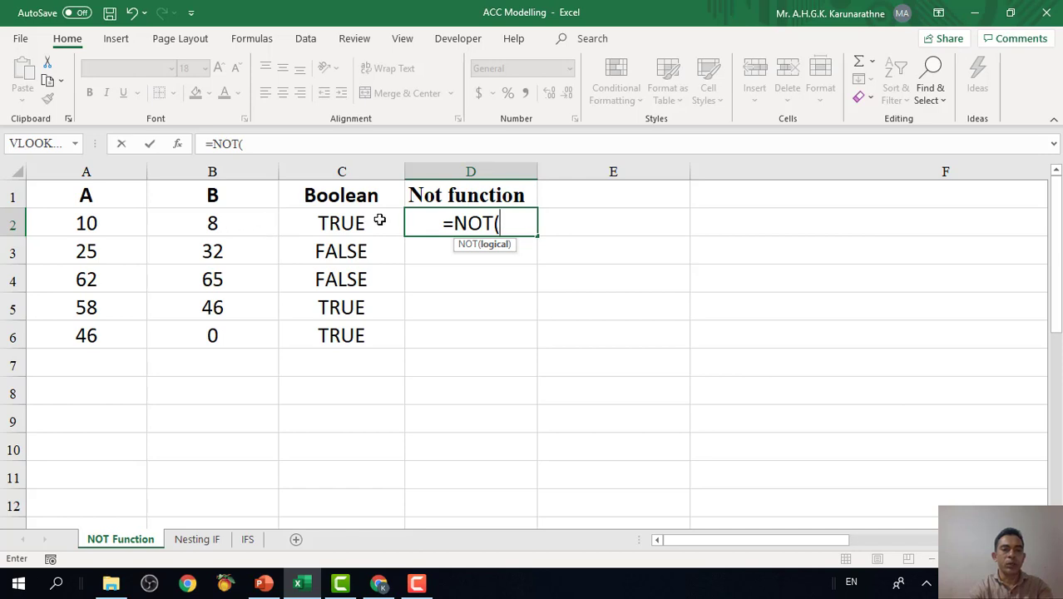
{"action": "left_click", "coordinate": [113, 220]}
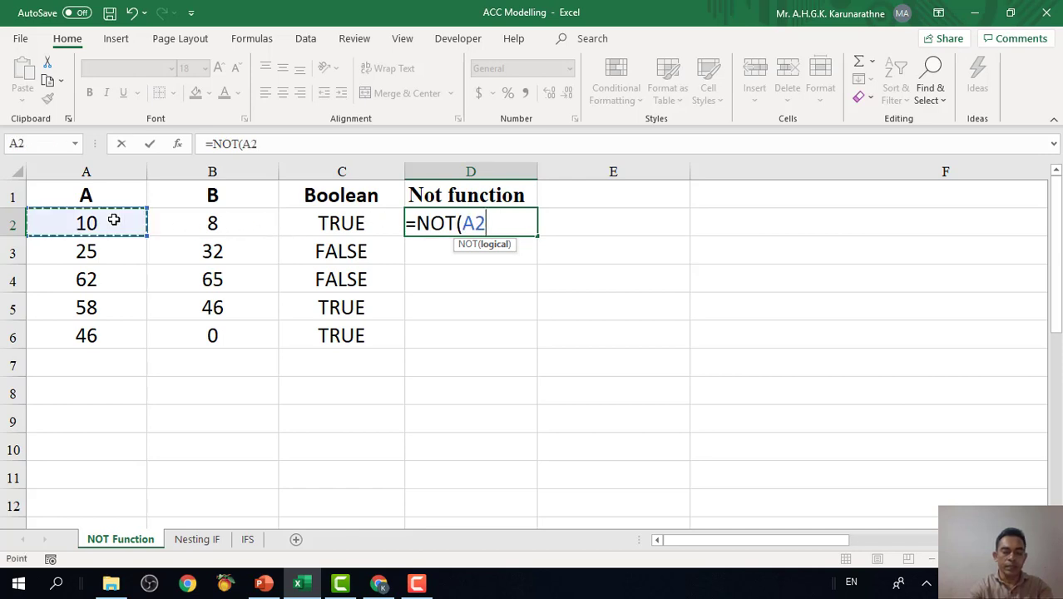
{"action": "type", "text": ">"}
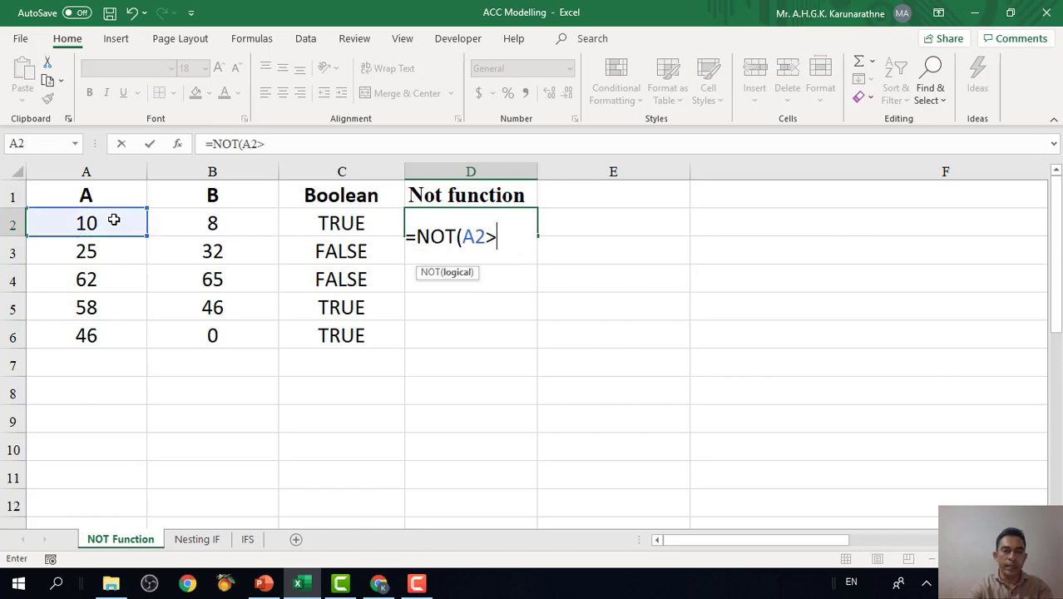
{"action": "left_click", "coordinate": [225, 223]}
{"action": "type", "text": ")"}
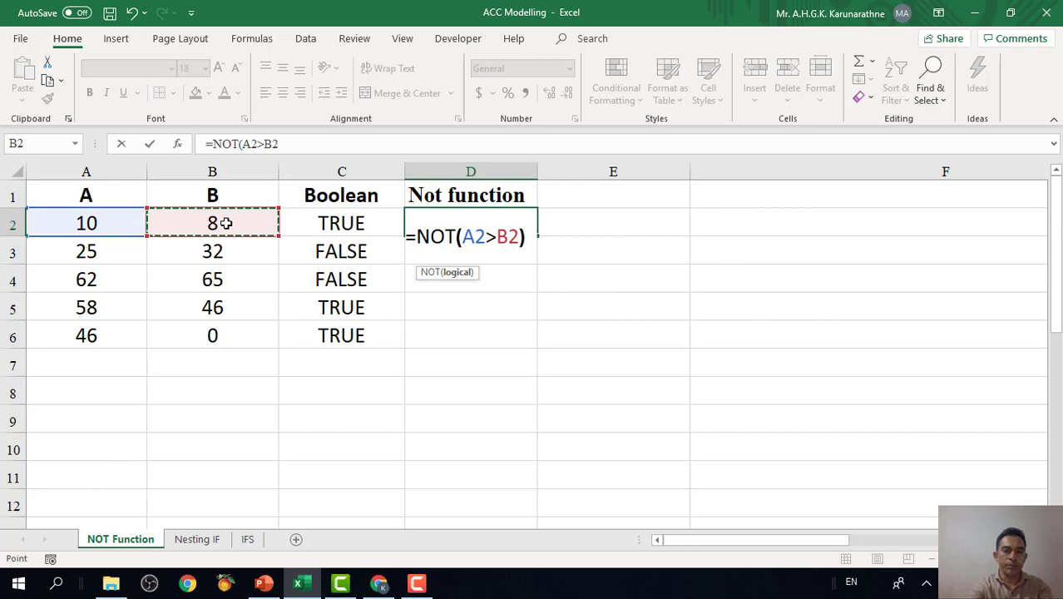
{"action": "key", "text": "Return"}
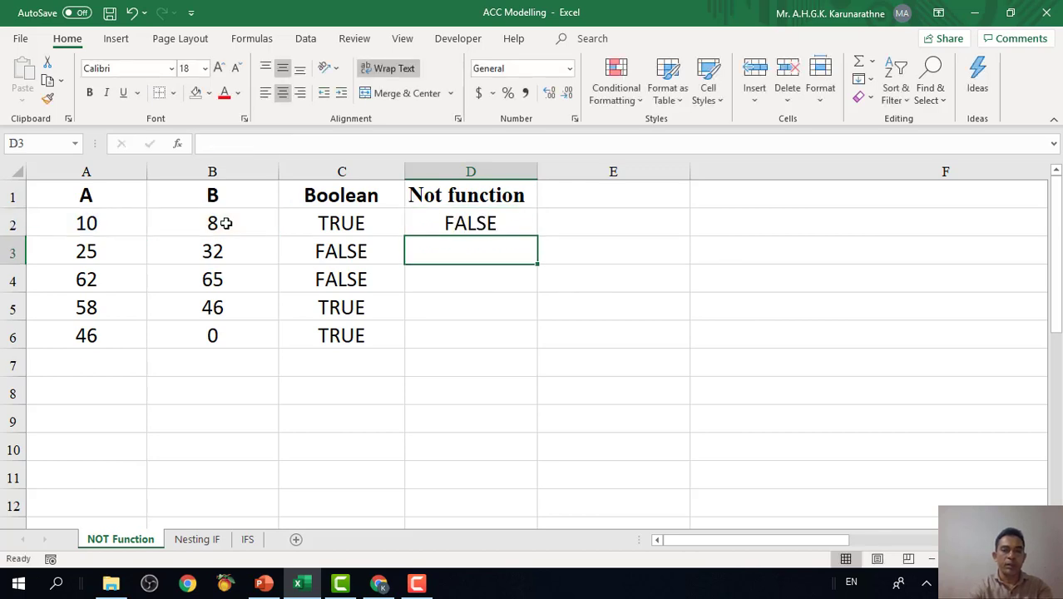
Step: Fill the NOT formula from D2 down through D6 and compare its results with the Boolean column
{"action": "left_click", "coordinate": [491, 222]}
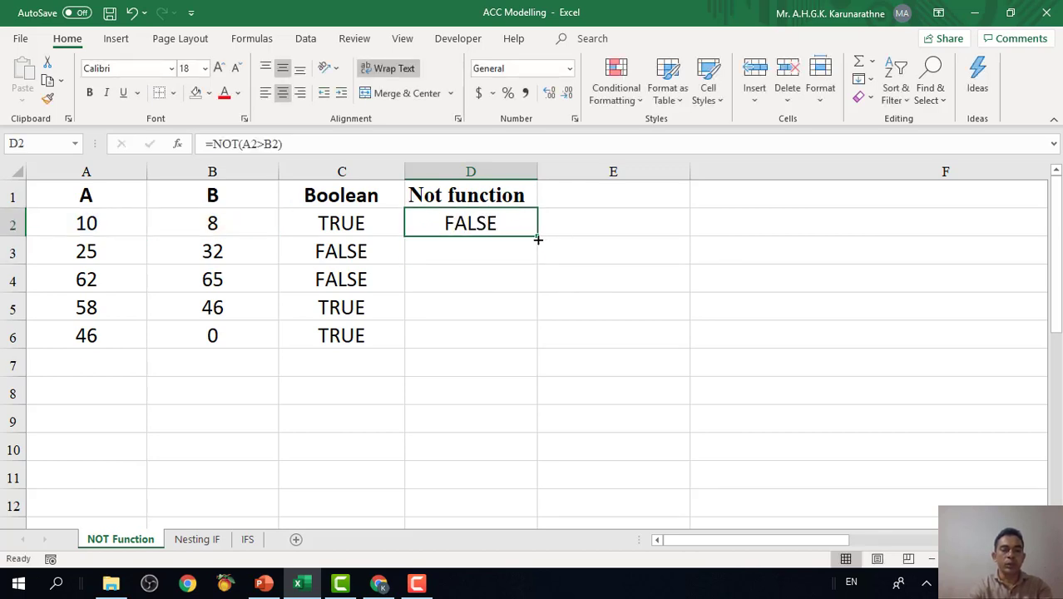
{"action": "left_click_drag", "start_coordinate": [537, 237], "coordinate": [527, 341]}
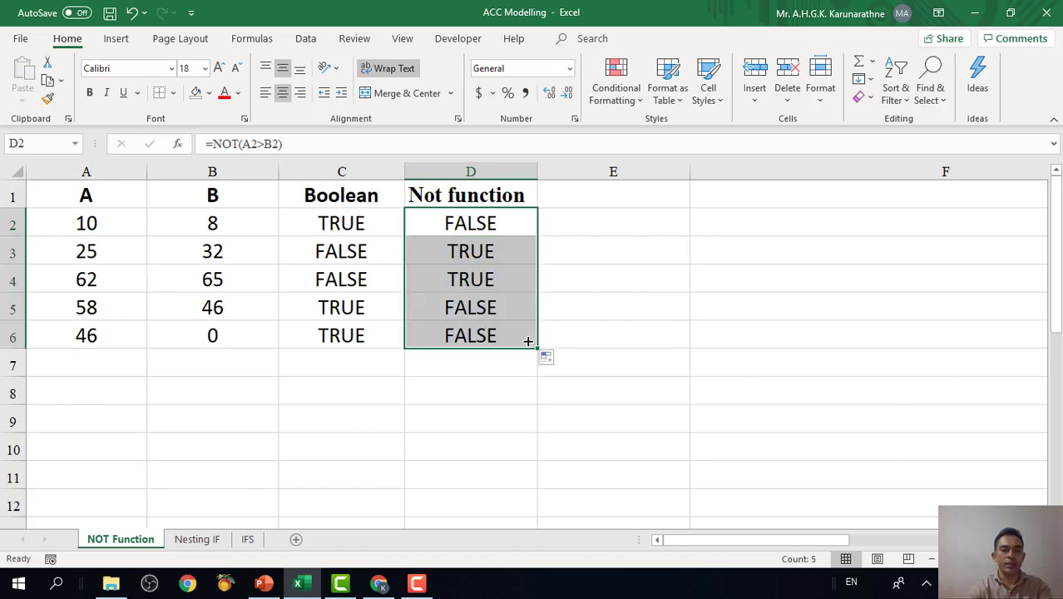
{"action": "left_click", "coordinate": [362, 225]}
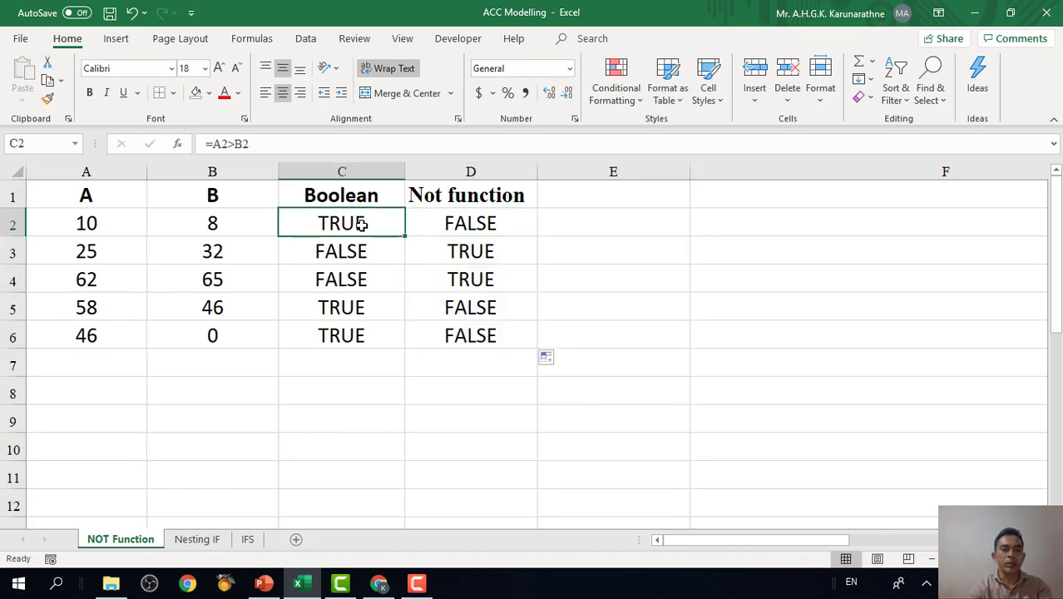
{"action": "left_click", "coordinate": [359, 316]}
{"action": "left_click", "coordinate": [360, 337]}
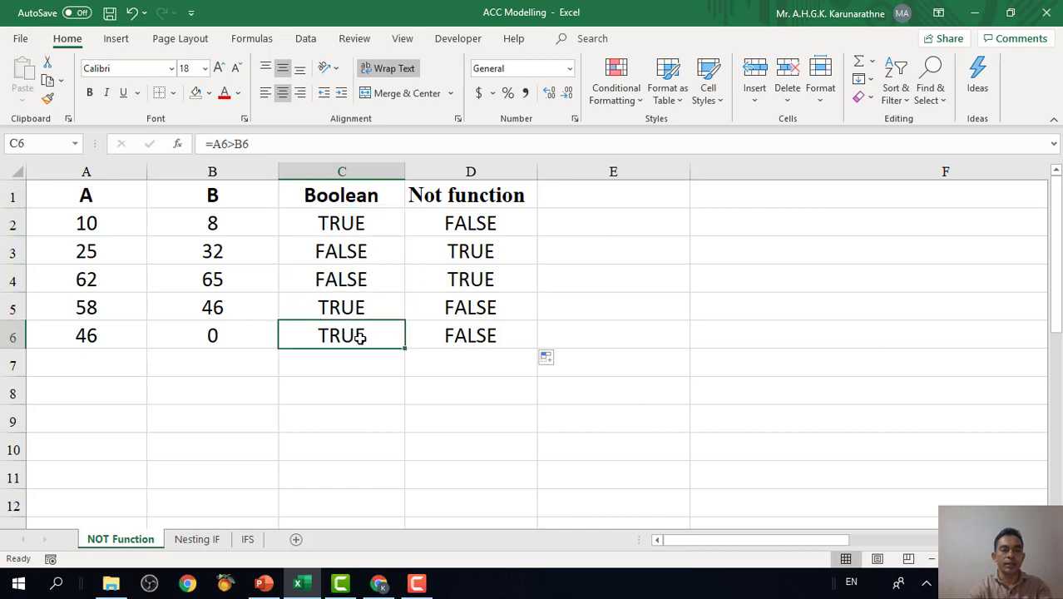
{"action": "left_click", "coordinate": [352, 251]}
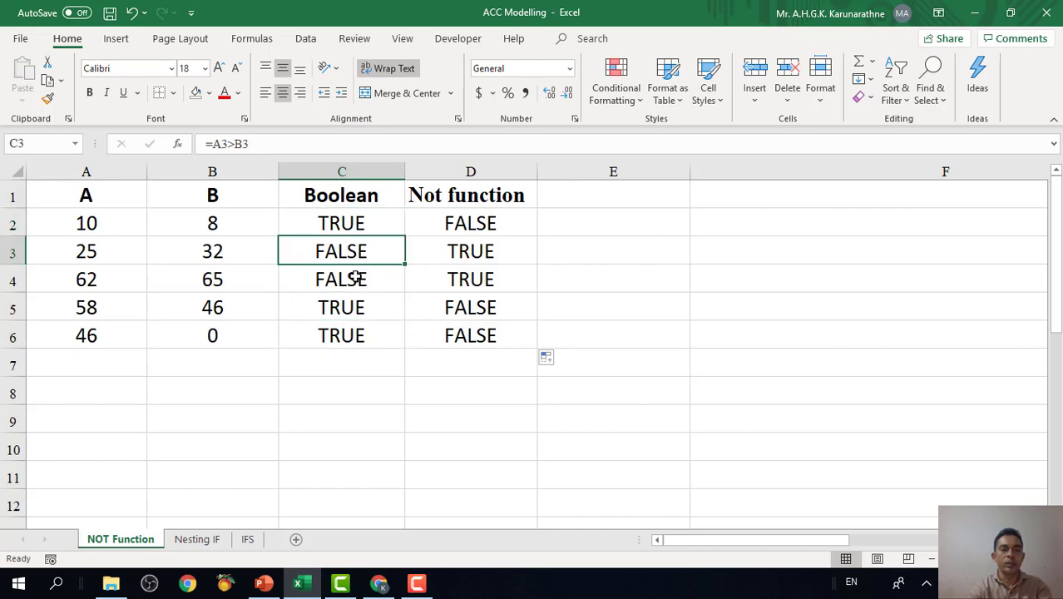
{"action": "left_click", "coordinate": [355, 279]}
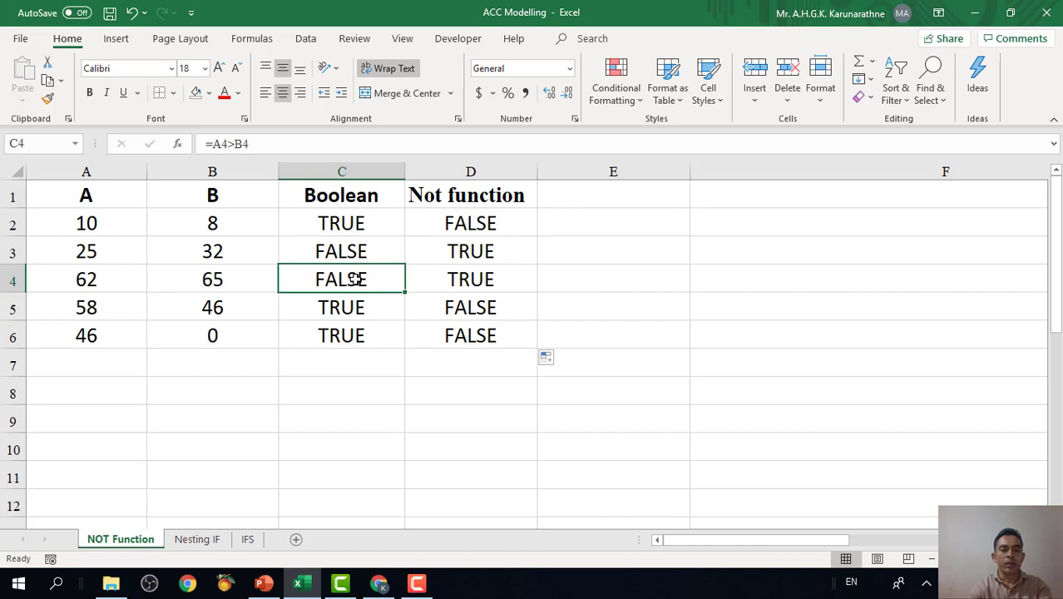
{"action": "left_click", "coordinate": [468, 254]}
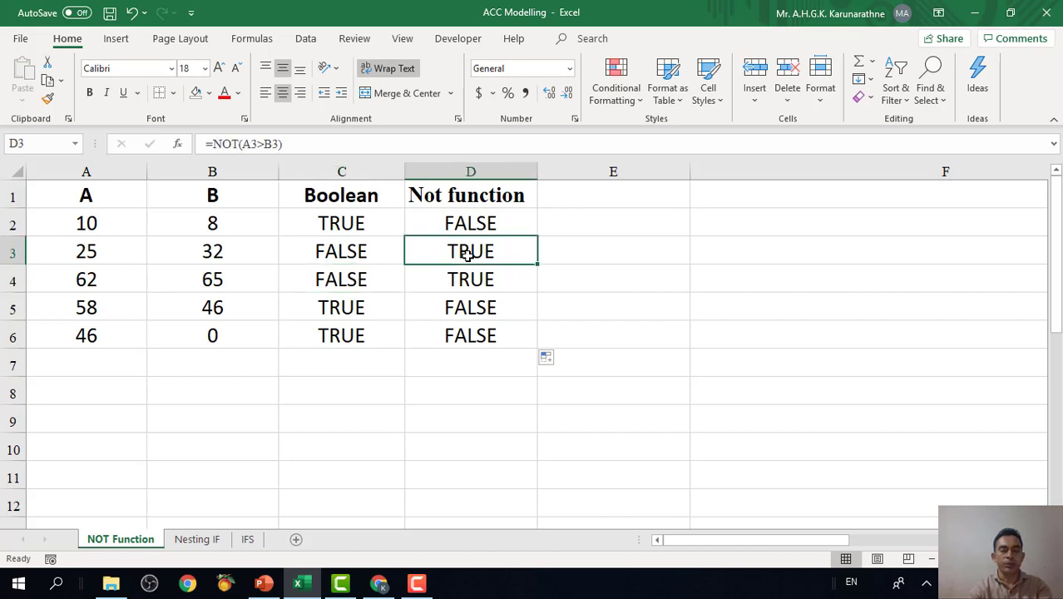
Step: Replace the Boolean formula in C2 with the equality comparison =A2=B2
{"action": "left_click", "coordinate": [342, 221]}
{"action": "type", "text": "="}
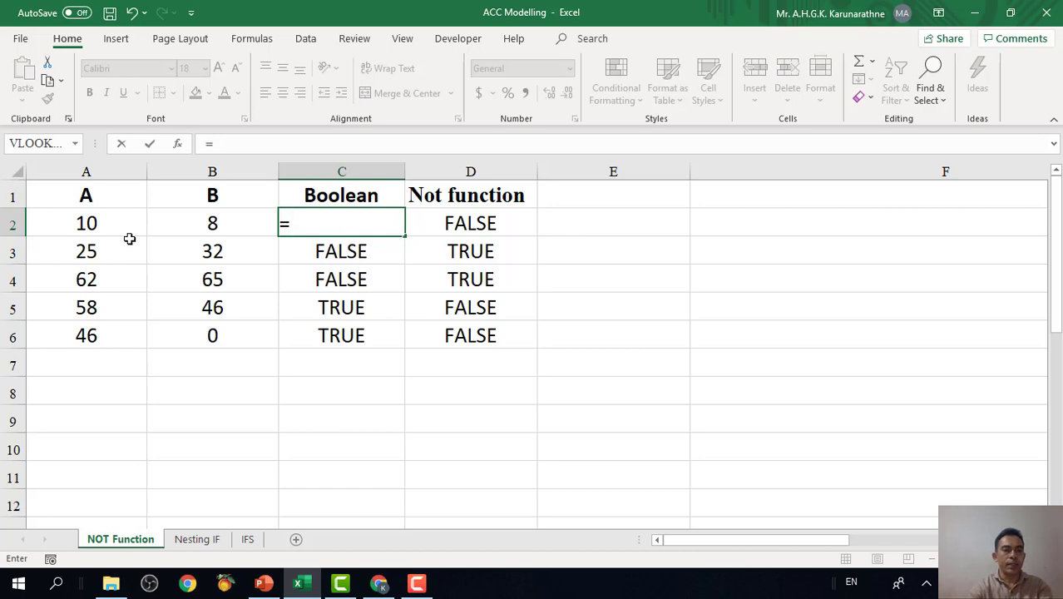
{"action": "left_click", "coordinate": [87, 224]}
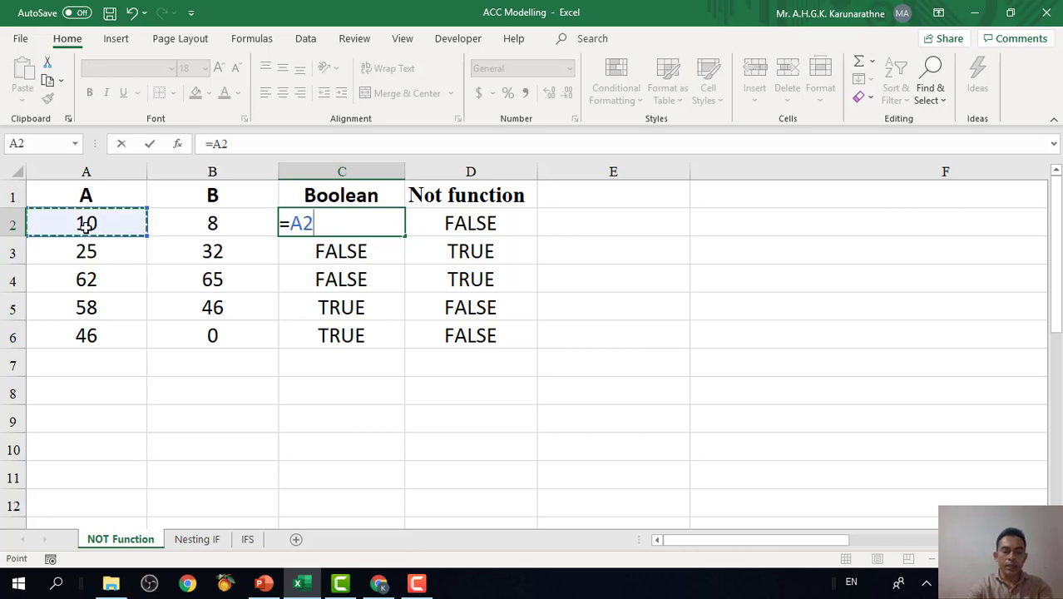
{"action": "key", "text": "Return"}
{"action": "type", "text": "="}
{"action": "left_click", "coordinate": [194, 221]}
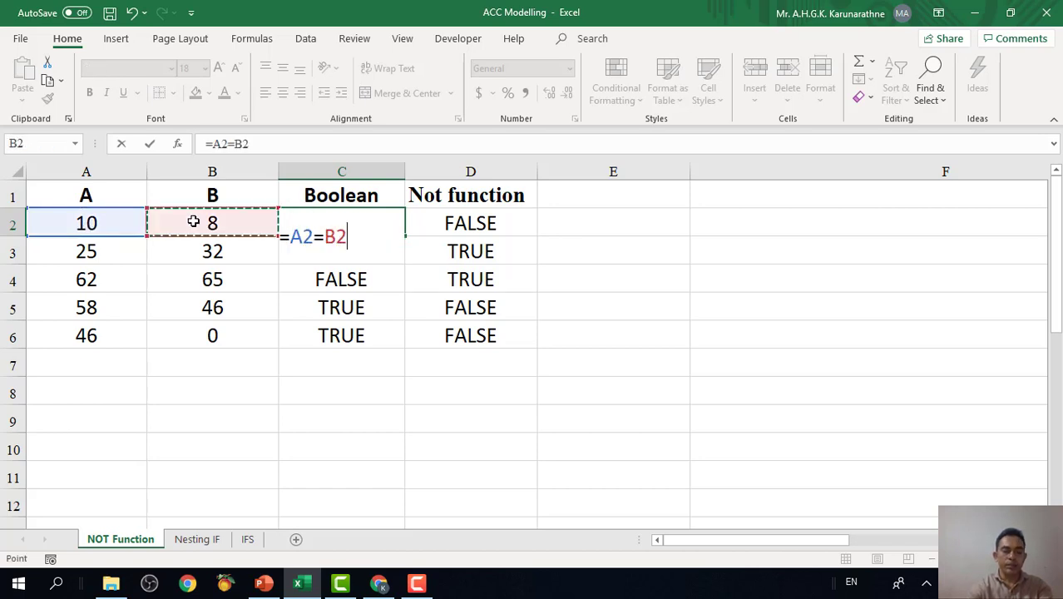
{"action": "key", "text": "Return"}
Step: Fill the equality formula from C2 down through C6 of the Boolean column
{"action": "left_click", "coordinate": [363, 221]}
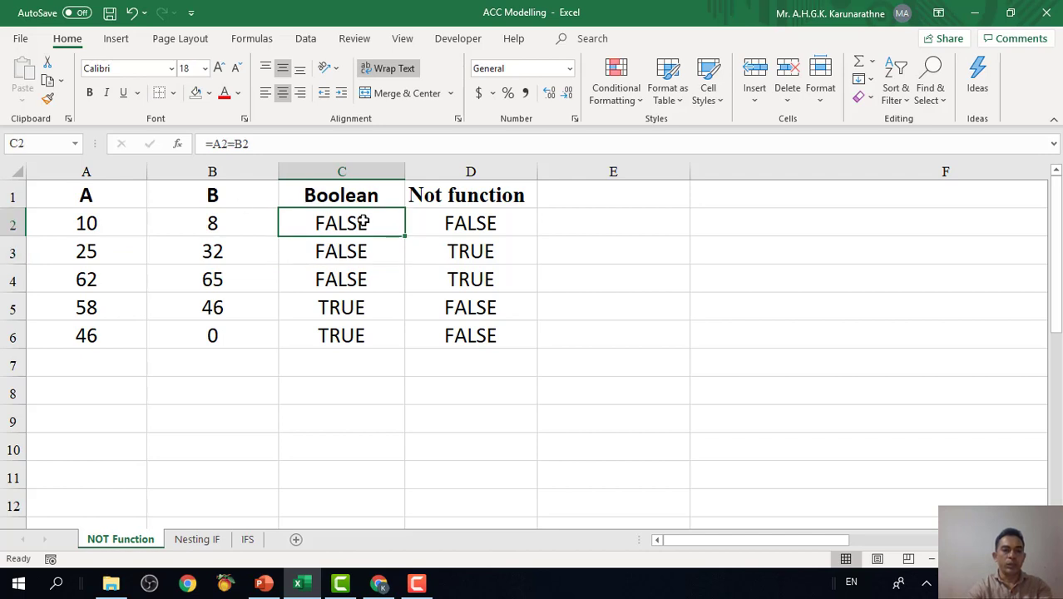
{"action": "double_click", "coordinate": [408, 236]}
{"action": "left_click", "coordinate": [394, 232]}
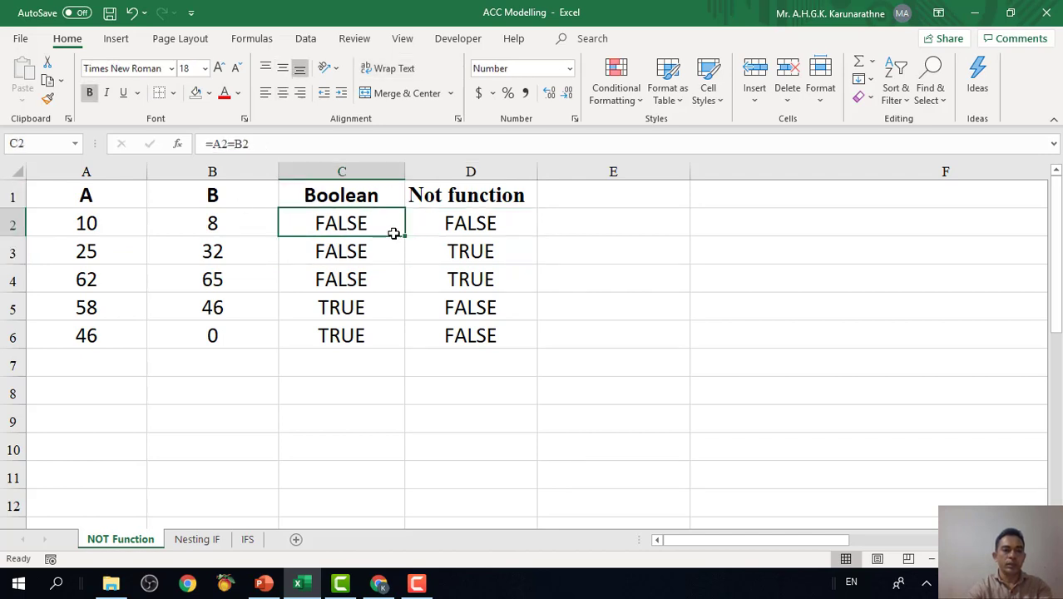
{"action": "double_click", "coordinate": [406, 237]}
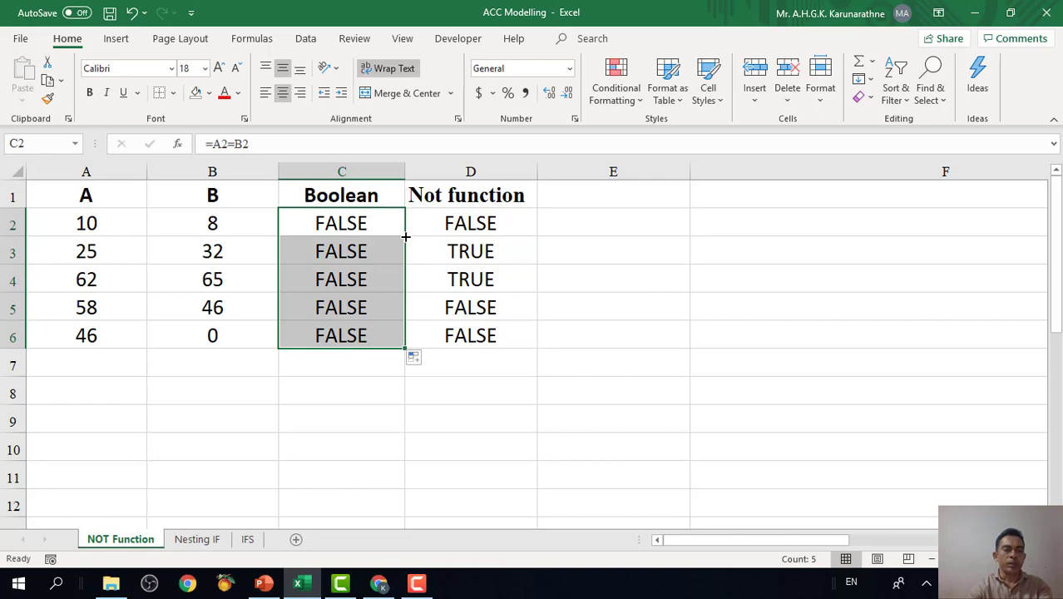
Step: Replace the Not function formula in D2 with =NOT(A2=B2) and fill it down through D6
{"action": "left_click", "coordinate": [491, 226]}
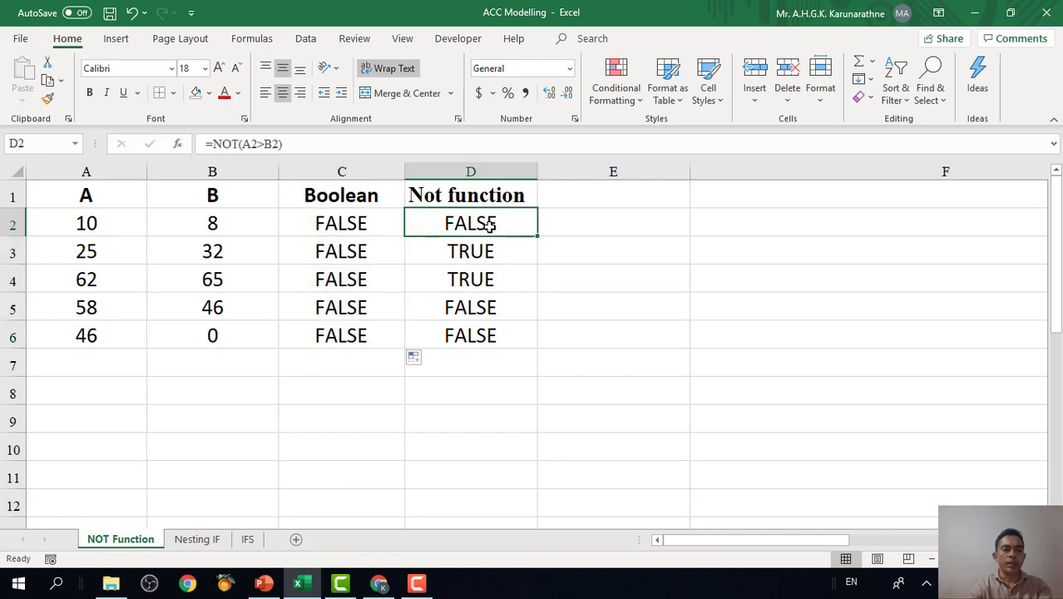
{"action": "type", "text": "="}
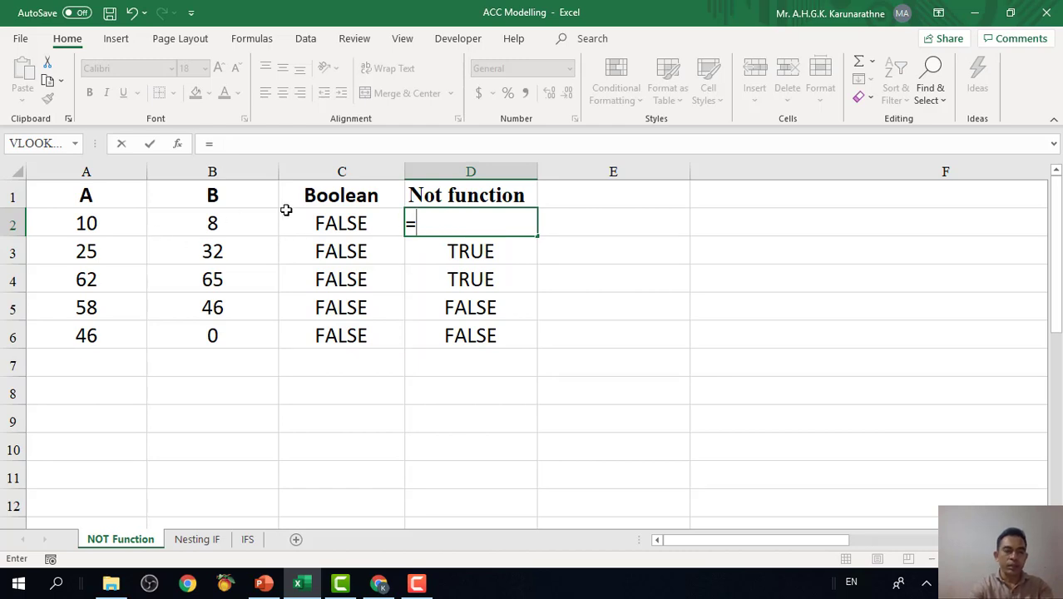
{"action": "type", "text": "not("}
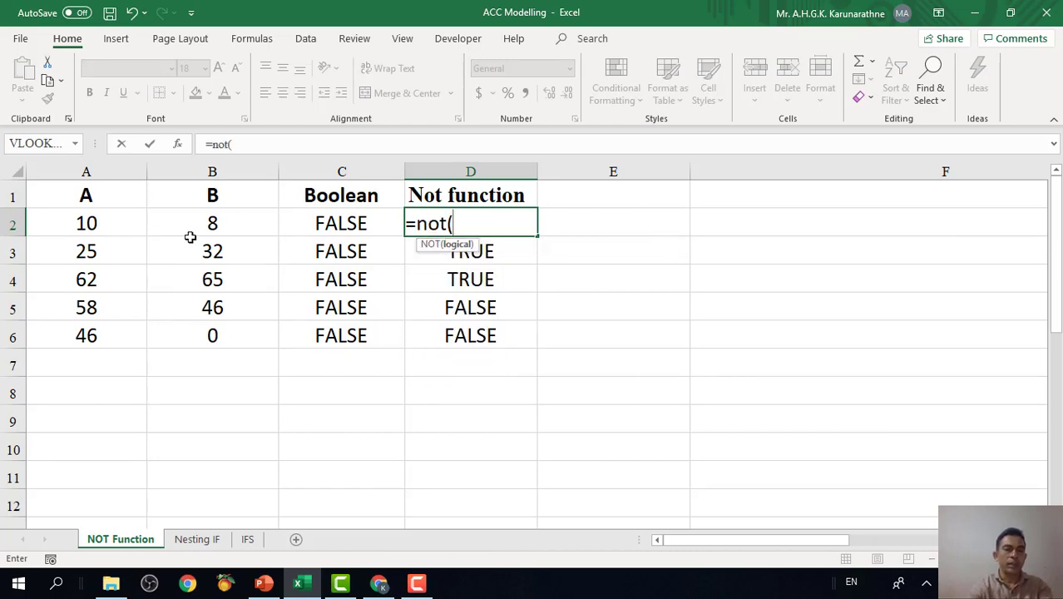
{"action": "left_click", "coordinate": [133, 223]}
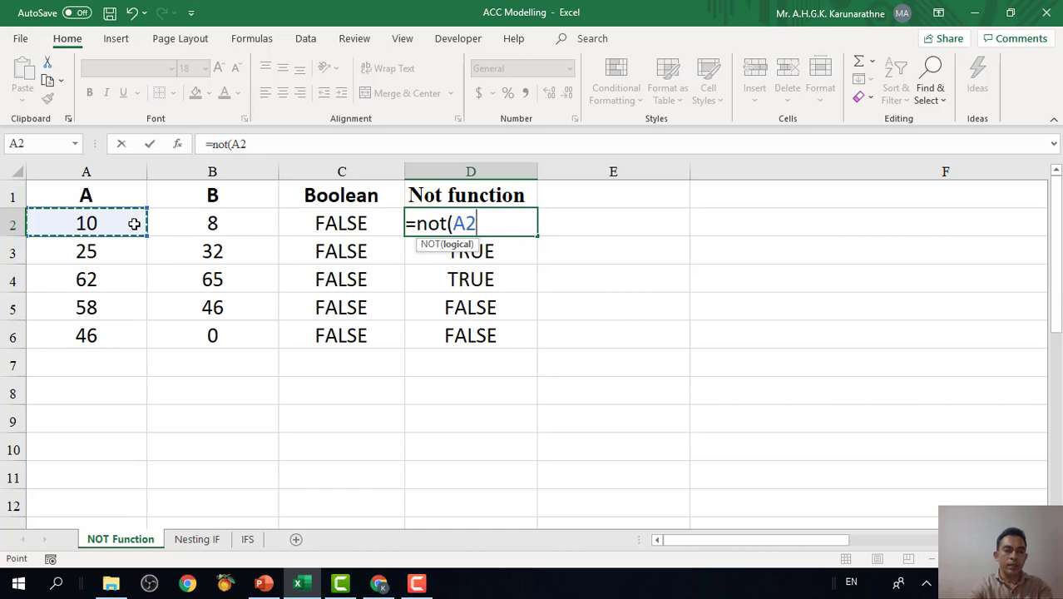
{"action": "type", "text": "="}
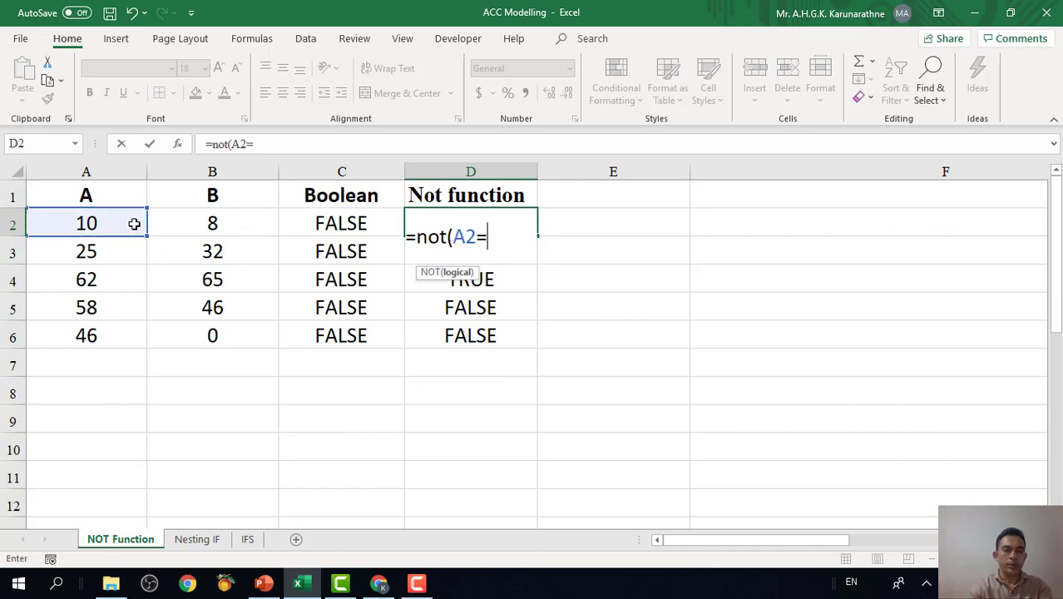
{"action": "left_click", "coordinate": [185, 223]}
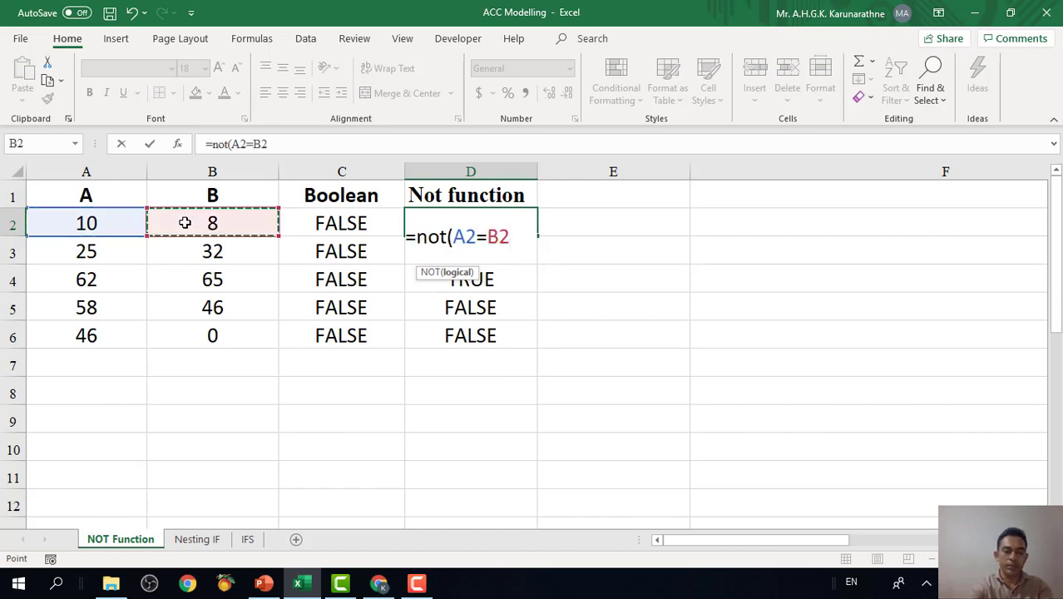
{"action": "type", "text": ")"}
{"action": "key", "text": "Return"}
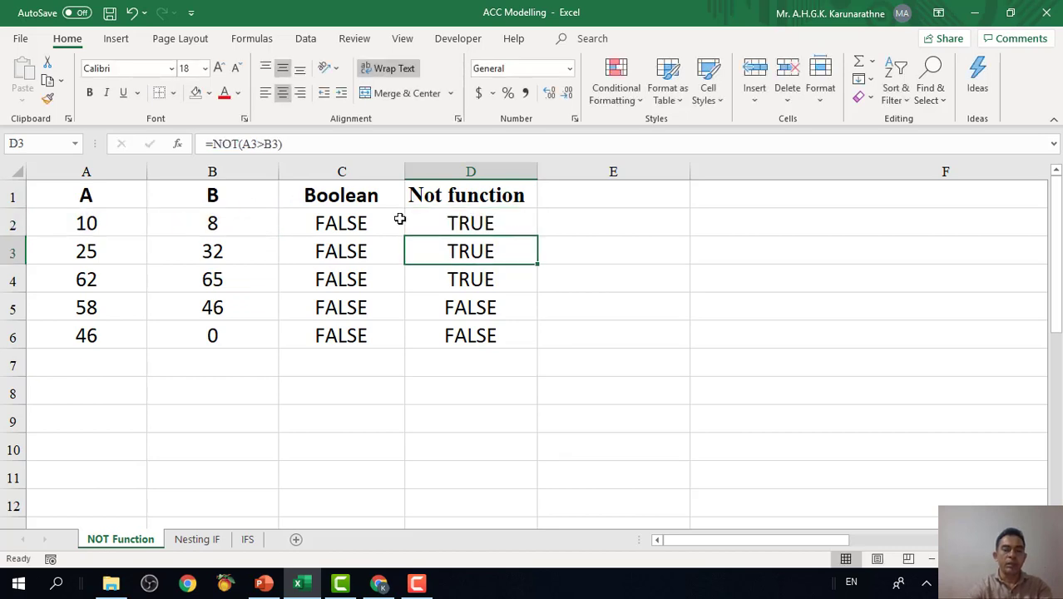
{"action": "left_click", "coordinate": [524, 222]}
{"action": "double_click", "coordinate": [537, 237]}
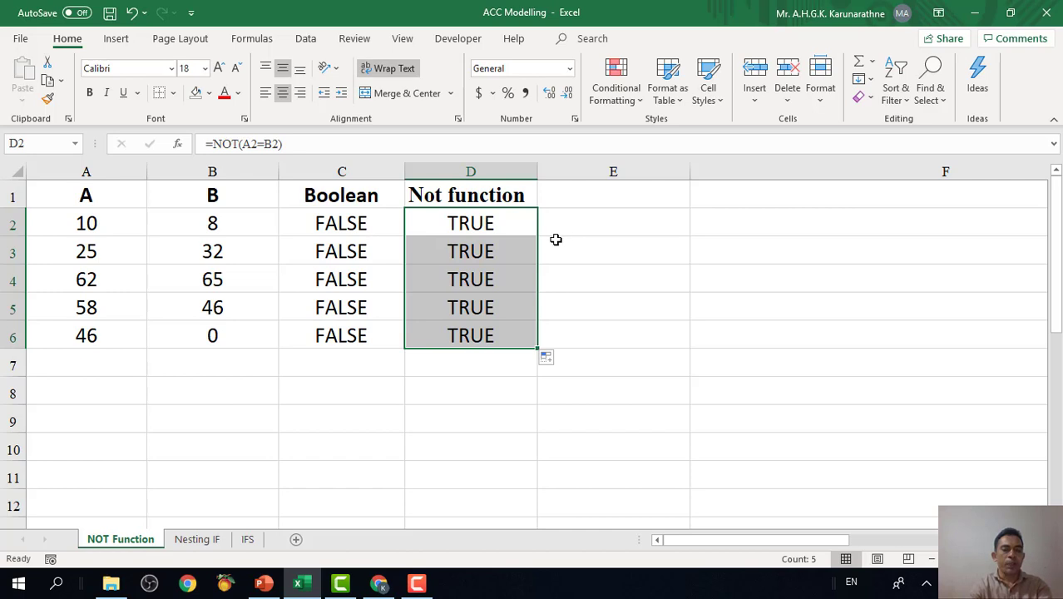
Step: Replace the Not function formula in D2 with =NOT(B2) and fill it down through D6
{"action": "left_click", "coordinate": [515, 224]}
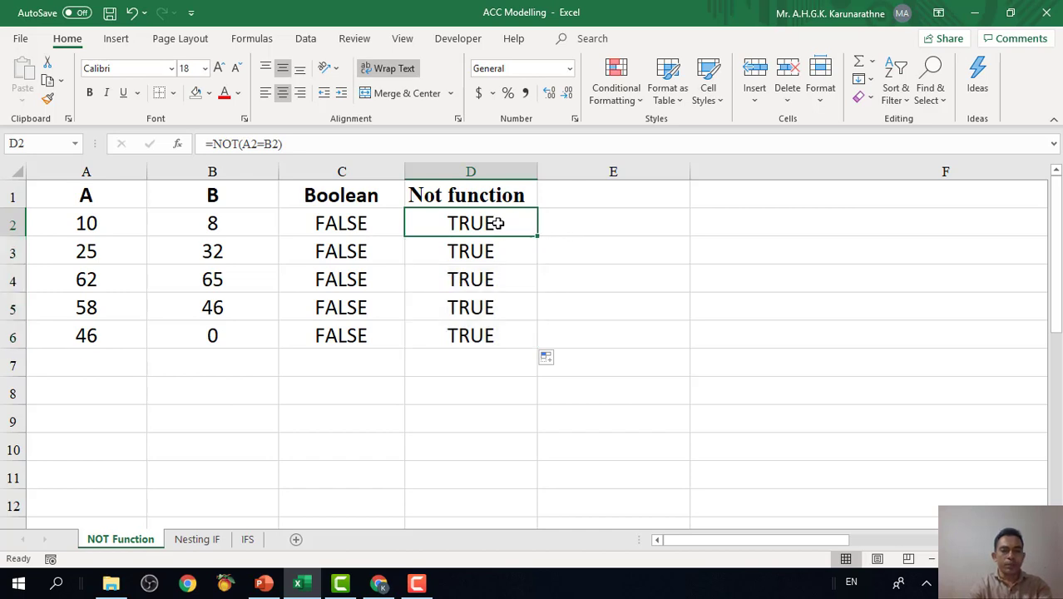
{"action": "double_click", "coordinate": [496, 222]}
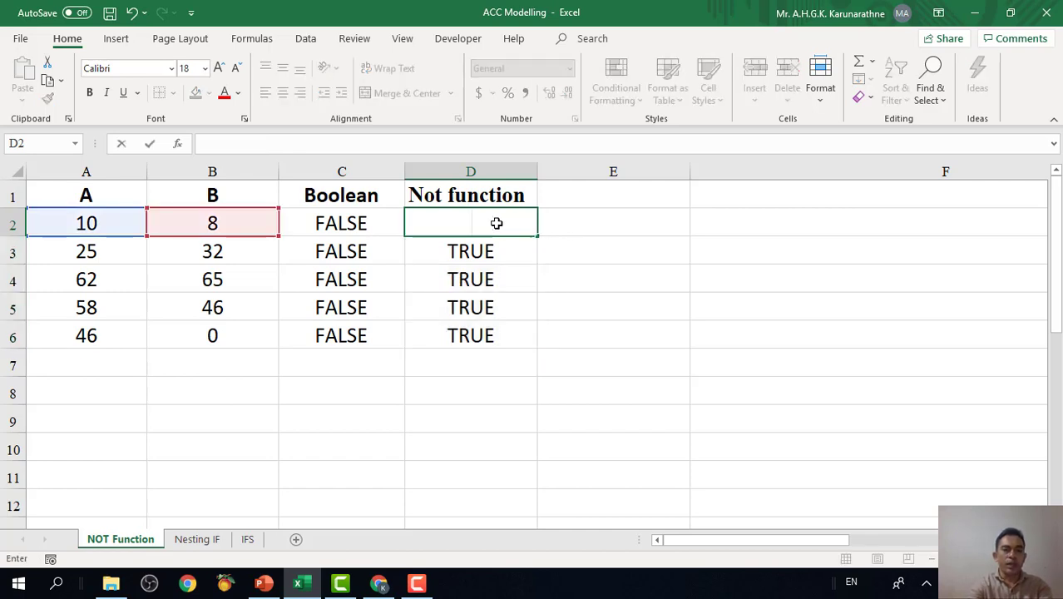
{"action": "type", "text": "="}
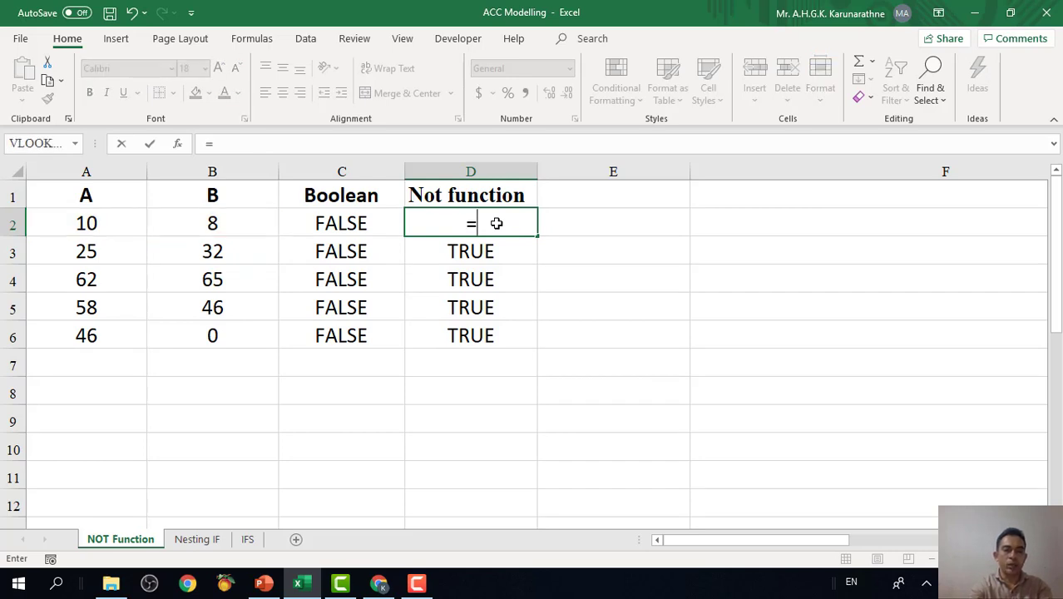
{"action": "type", "text": "not()"}
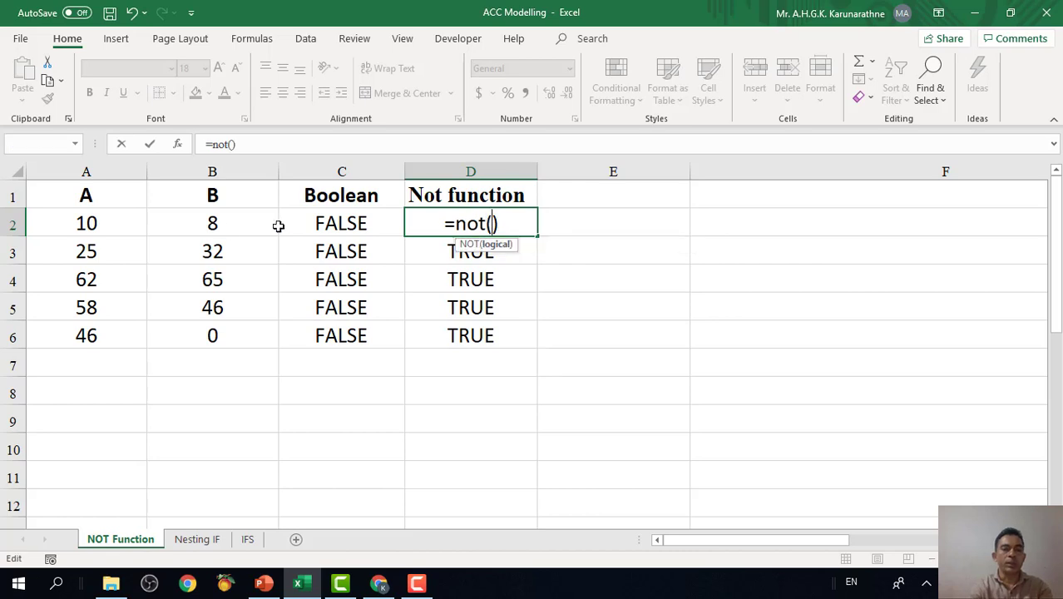
{"action": "left_click", "coordinate": [210, 223]}
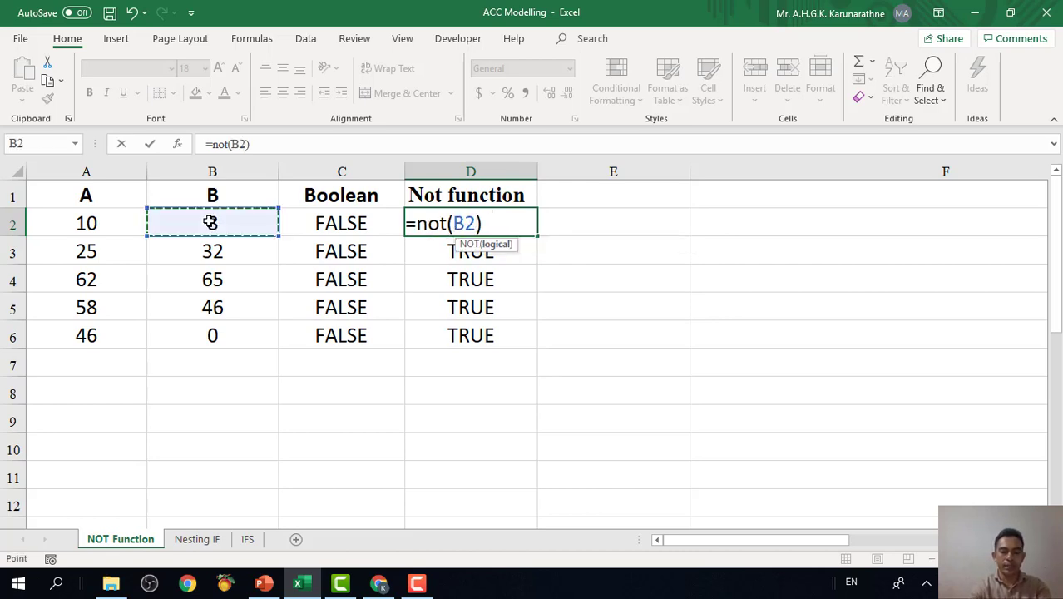
{"action": "key", "text": "Return"}
{"action": "left_click", "coordinate": [495, 223]}
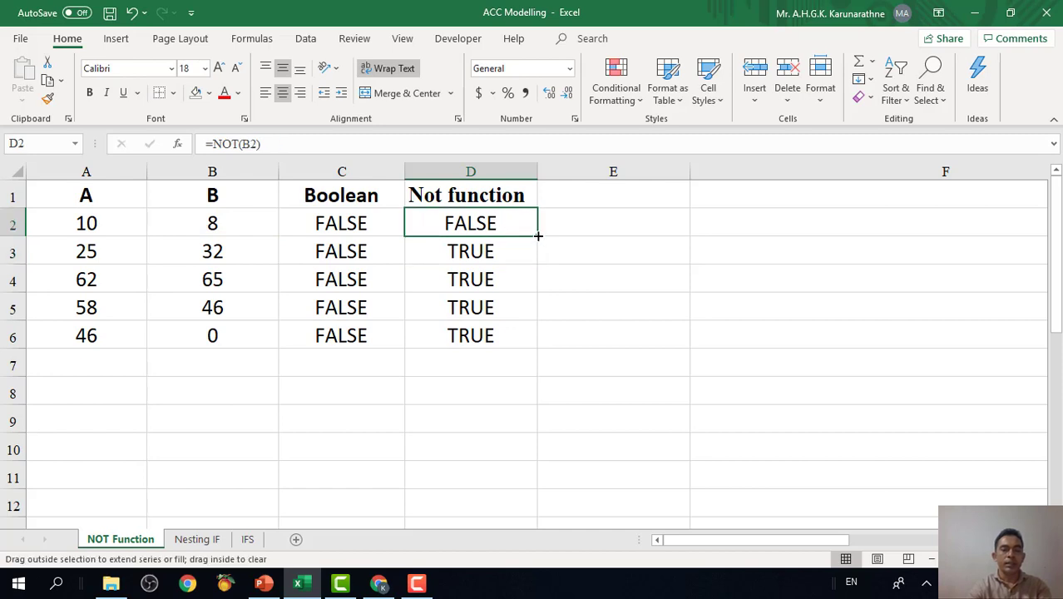
{"action": "left_click_drag", "start_coordinate": [538, 236], "coordinate": [531, 345]}
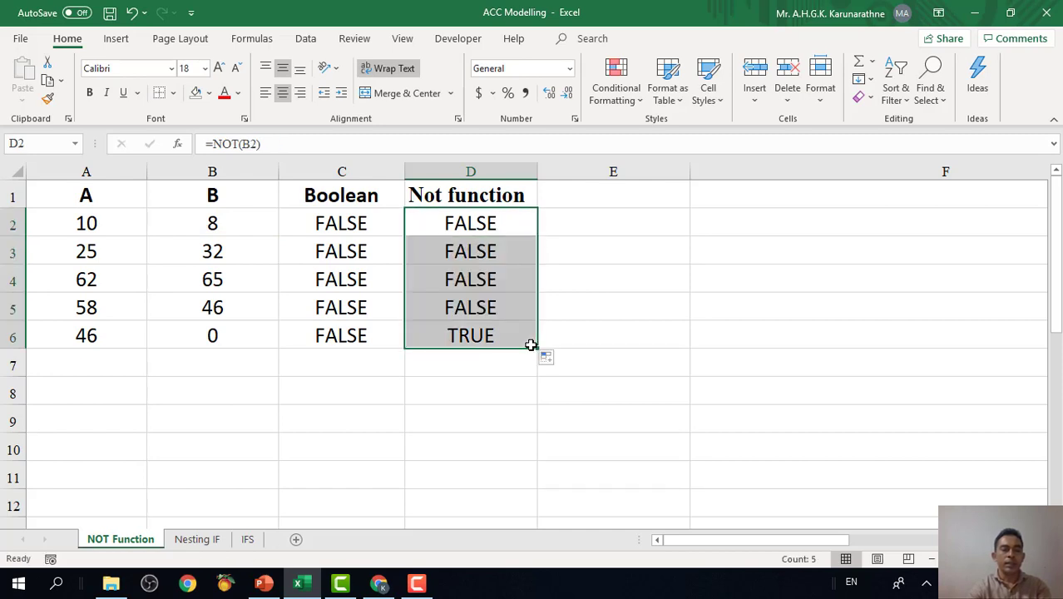
Step: Compare each value in column B, including the zero in B6, with its NOT result in column D
{"action": "left_click", "coordinate": [480, 224]}
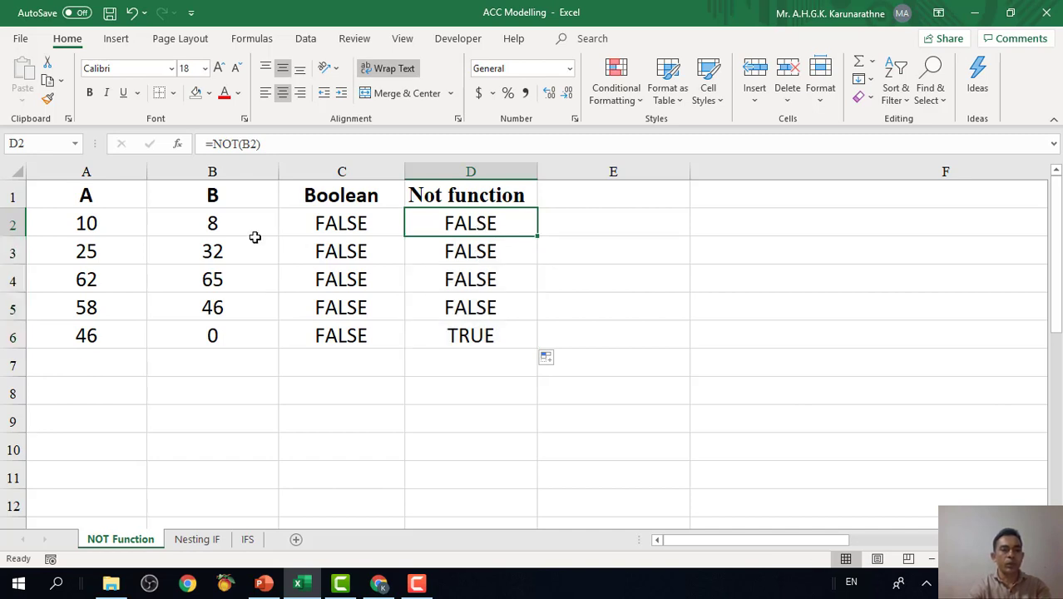
{"action": "left_click", "coordinate": [211, 226]}
{"action": "left_click", "coordinate": [214, 249]}
{"action": "left_click", "coordinate": [215, 280]}
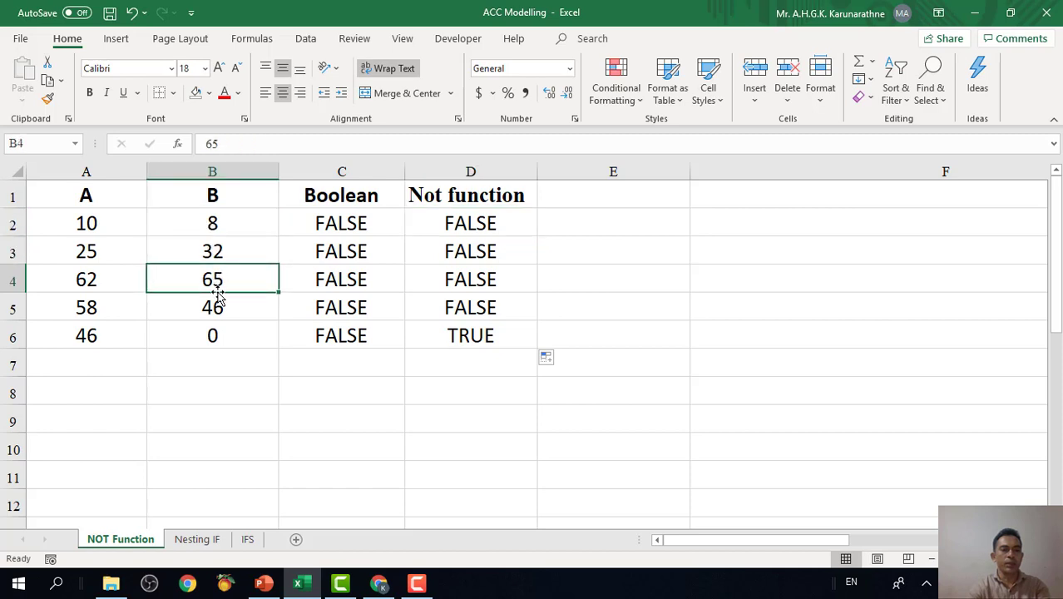
{"action": "left_click", "coordinate": [216, 305]}
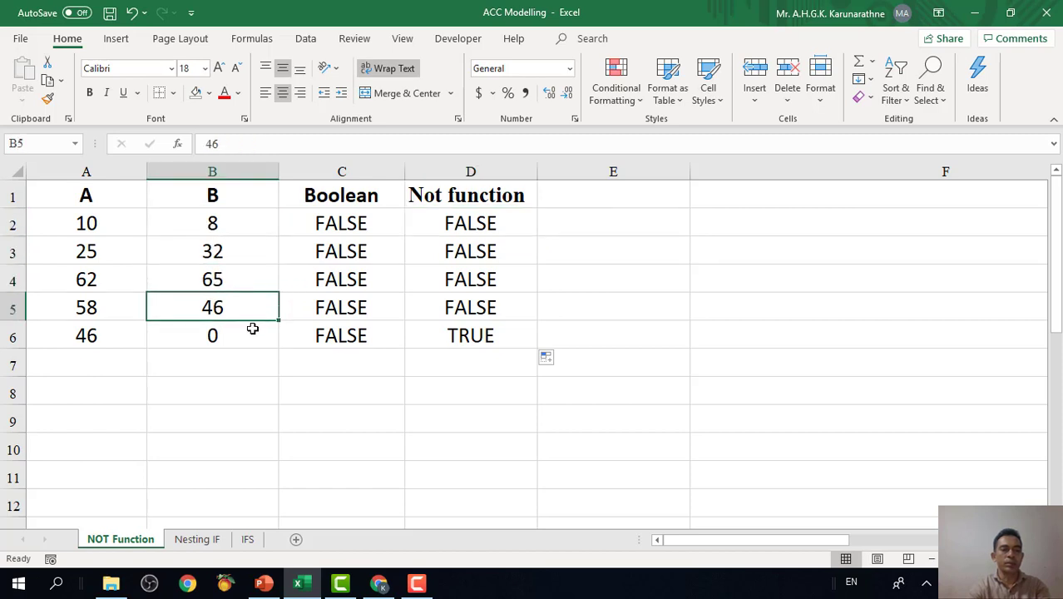
{"action": "left_click", "coordinate": [223, 336]}
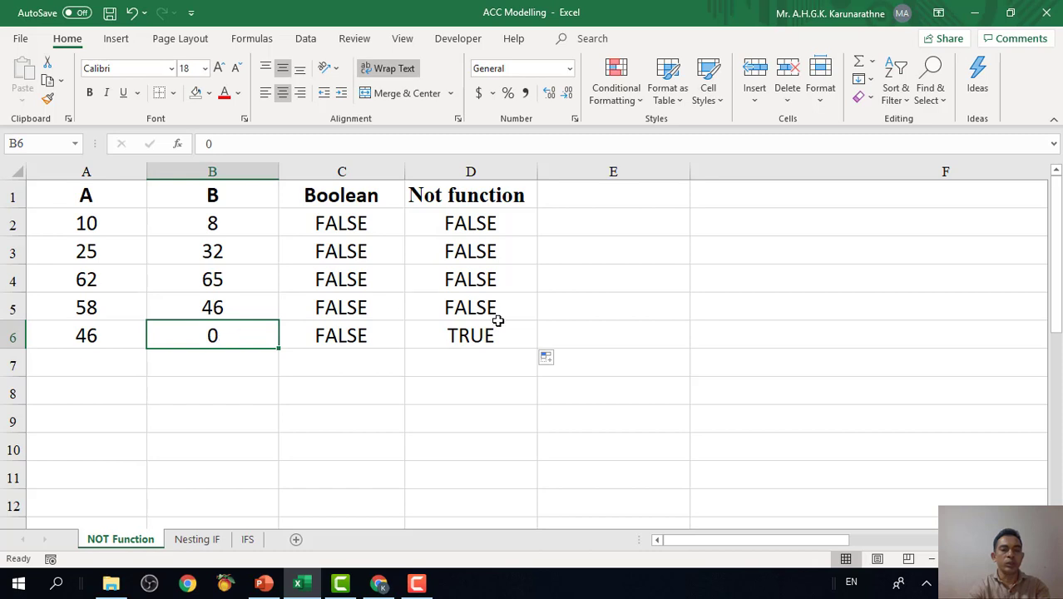
{"action": "left_click", "coordinate": [477, 227]}
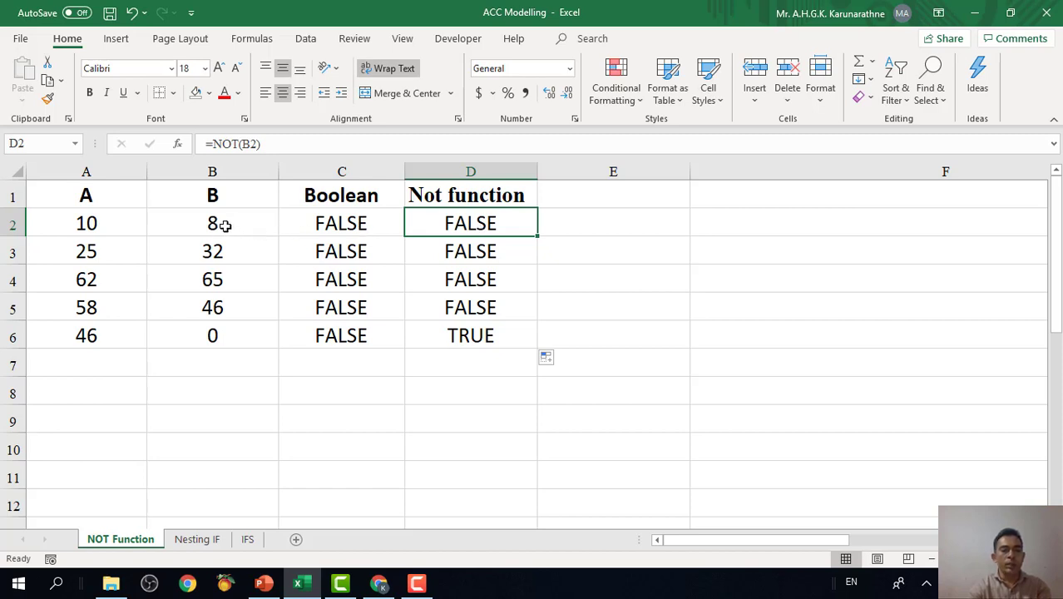
{"action": "left_click_drag", "start_coordinate": [224, 225], "coordinate": [219, 307]}
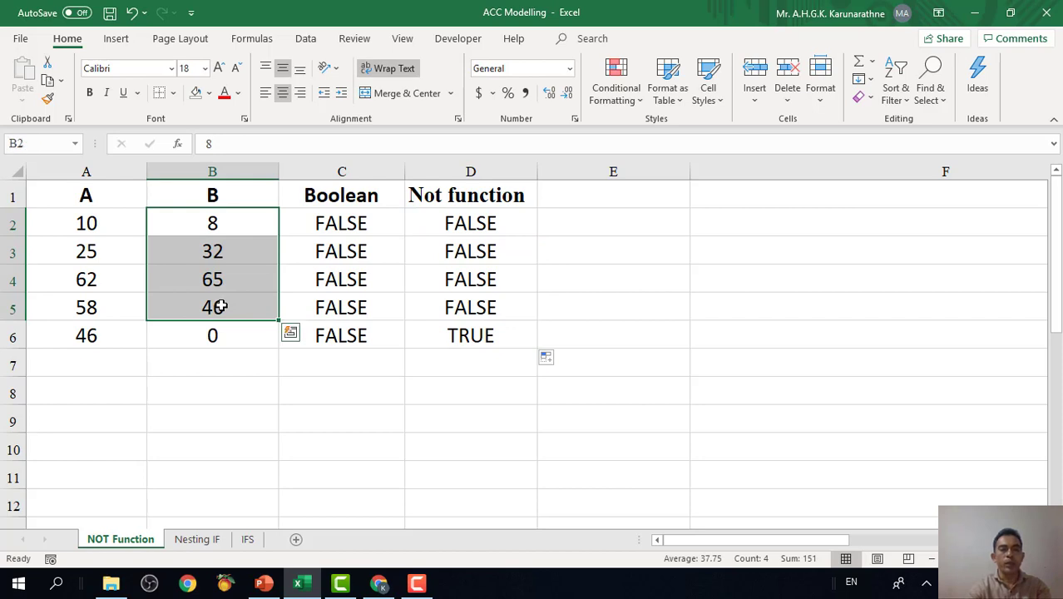
{"action": "left_click", "coordinate": [472, 223]}
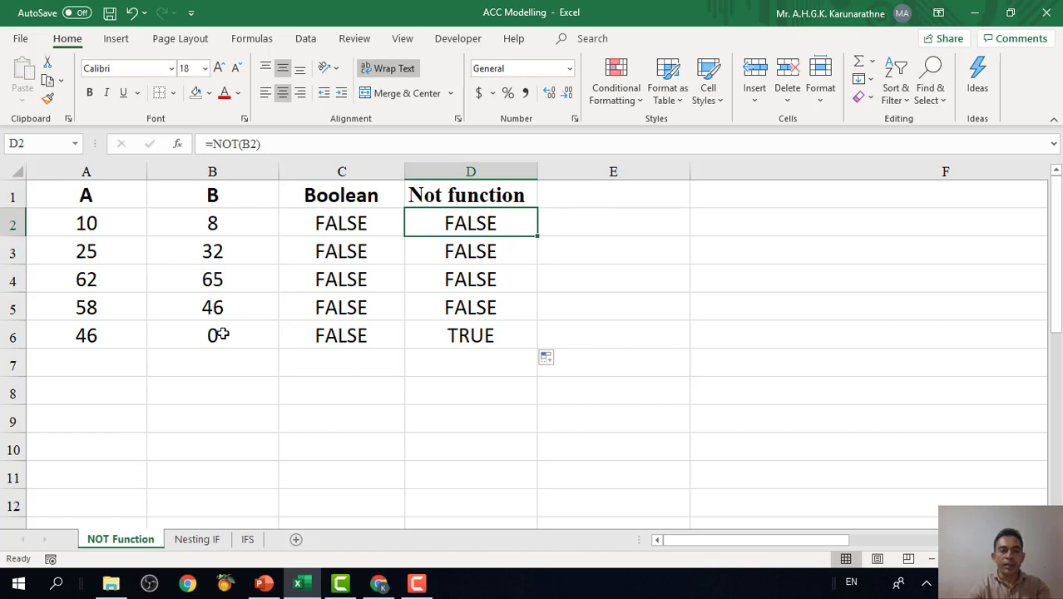
{"action": "left_click", "coordinate": [221, 334]}
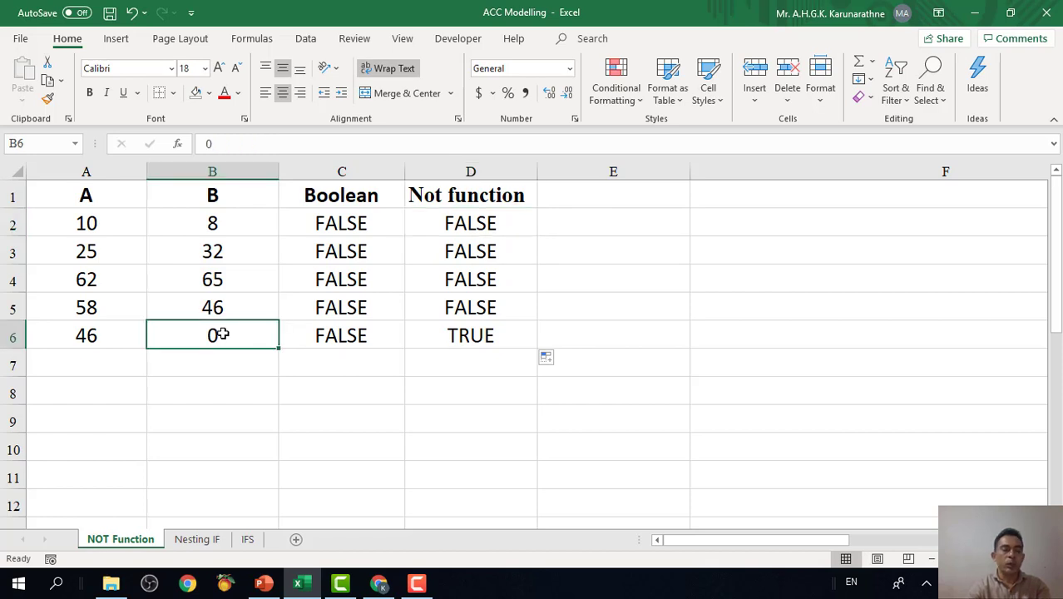
{"action": "left_click", "coordinate": [467, 330]}
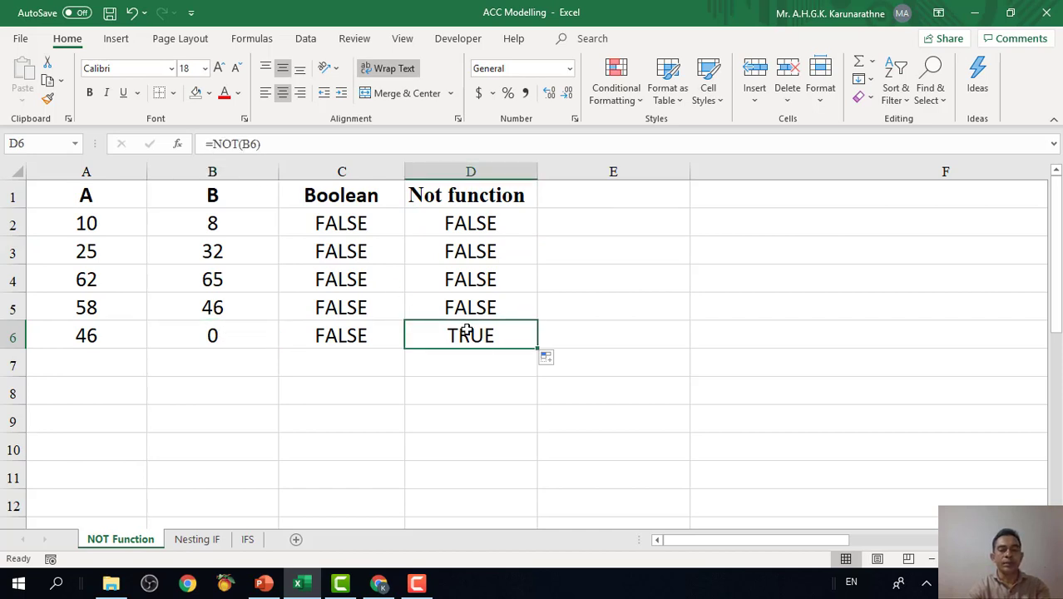
{"action": "left_click", "coordinate": [495, 222]}
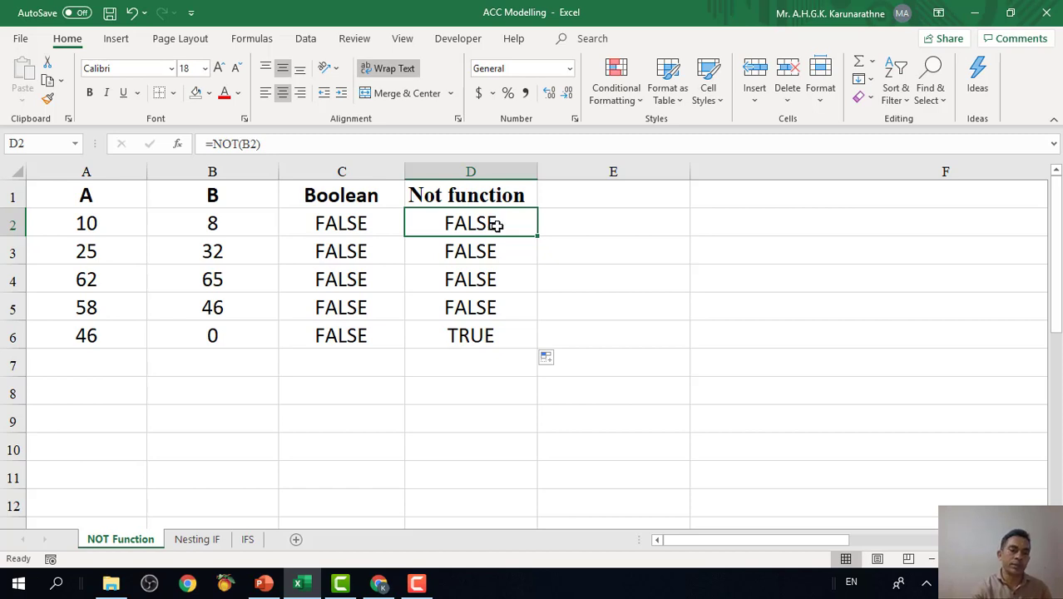
{"action": "left_click", "coordinate": [519, 260]}
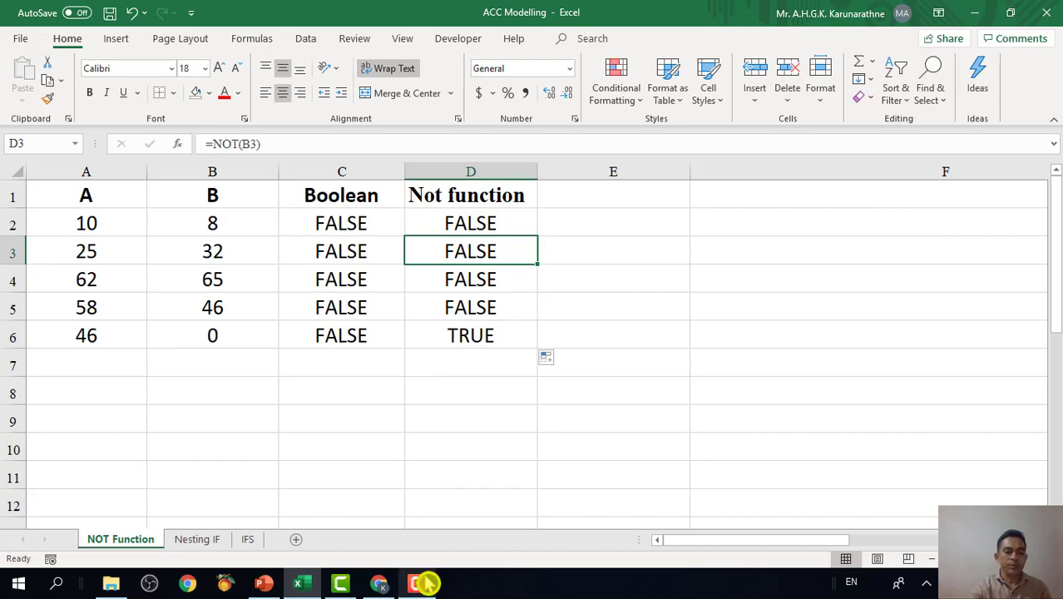
Step: Switch to the PowerPoint presentation Spreadsheet Decision Logic Session Two and review the slide on the NOT function's syntax and purpose
{"action": "mouse_move", "coordinate": [426, 577]}
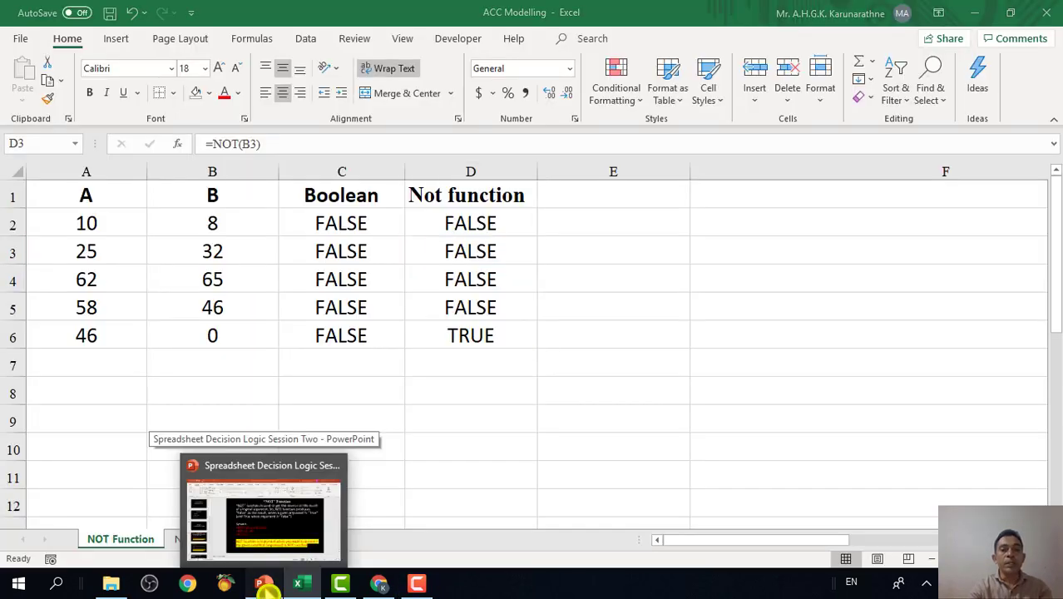
{"action": "left_click", "coordinate": [264, 583]}
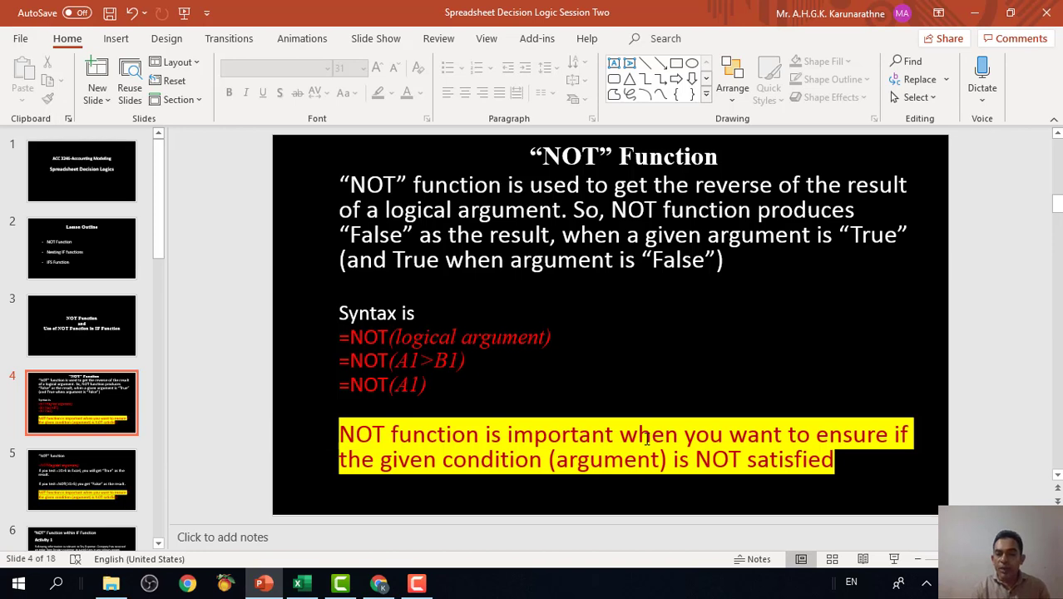
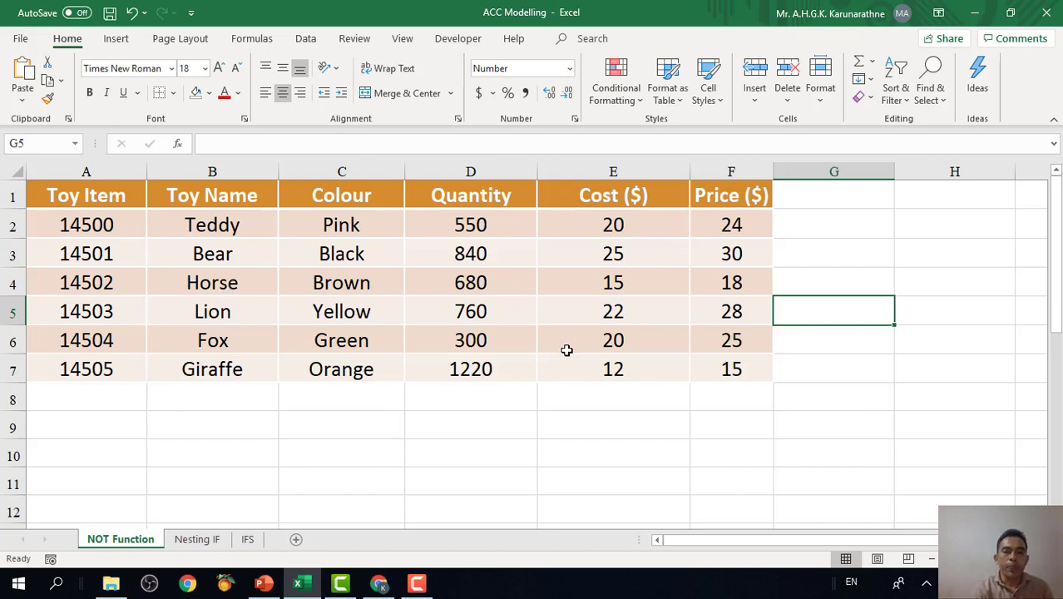
Step: Examine the toy table's Colour entries, including Black and Green, and the empty cells G1 to G3 beside the Price column
{"action": "left_click", "coordinate": [829, 289]}
{"action": "left_click", "coordinate": [816, 199]}
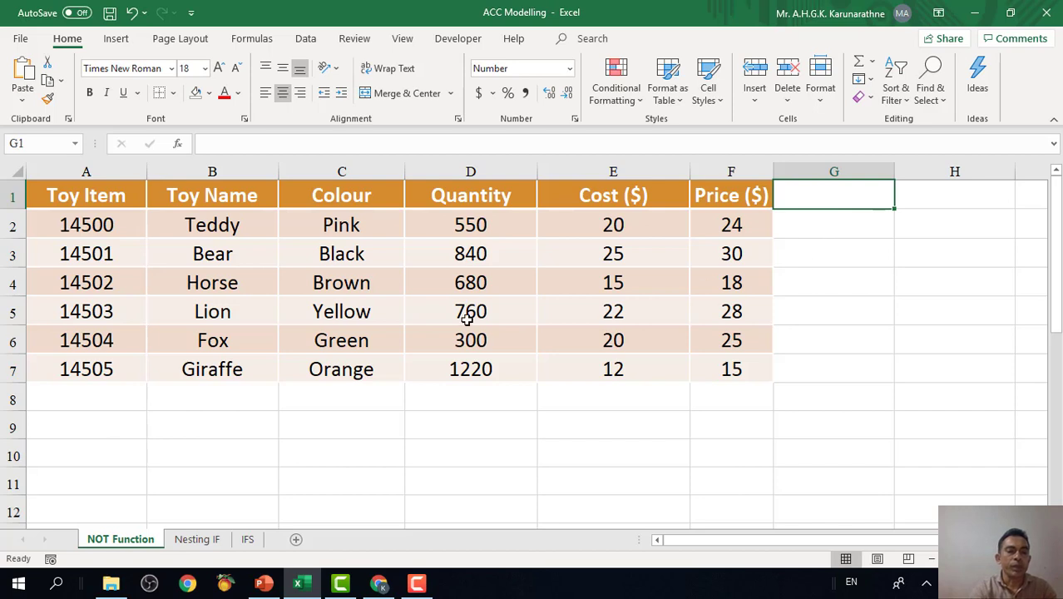
{"action": "left_click", "coordinate": [802, 244]}
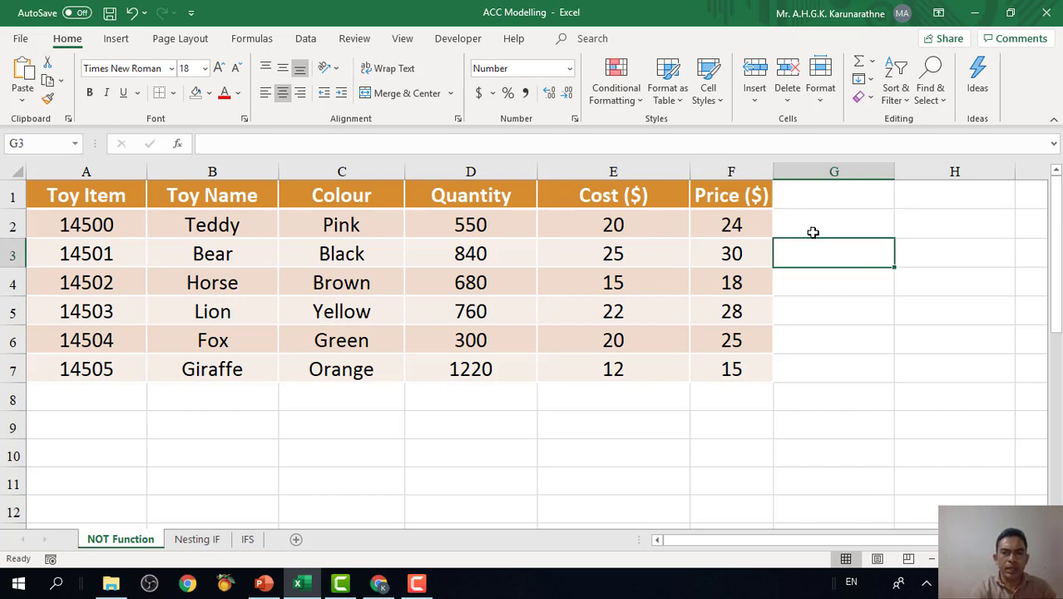
{"action": "left_click", "coordinate": [811, 231]}
{"action": "left_click", "coordinate": [348, 254]}
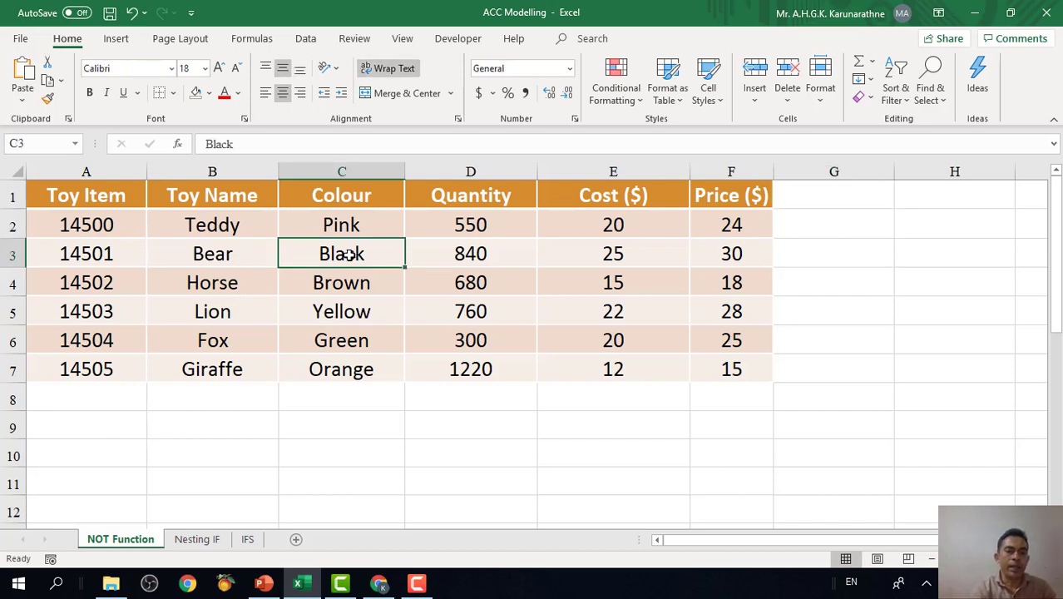
{"action": "left_click", "coordinate": [348, 339]}
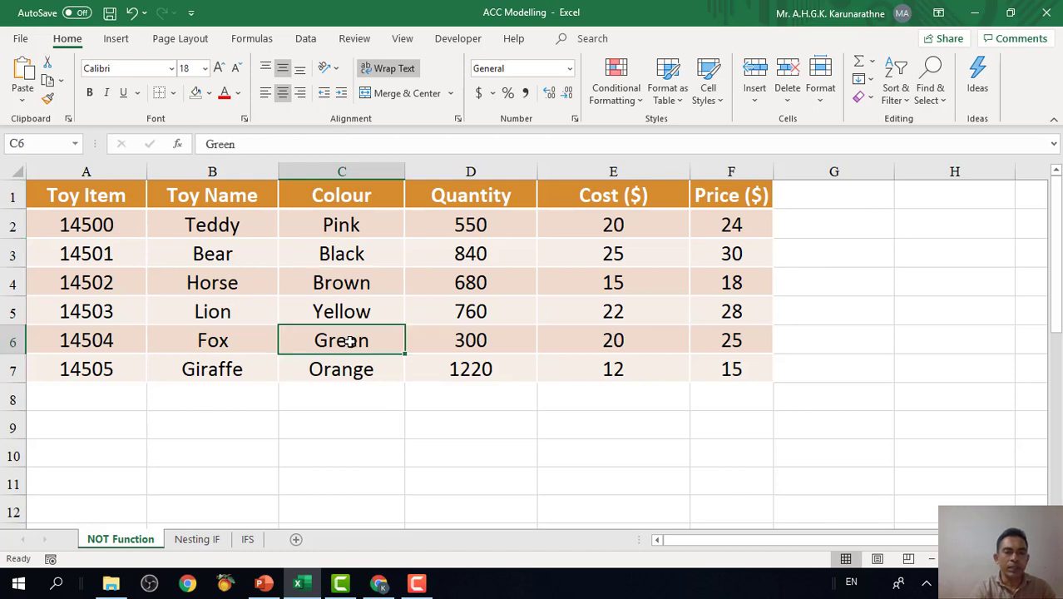
{"action": "left_click", "coordinate": [811, 253]}
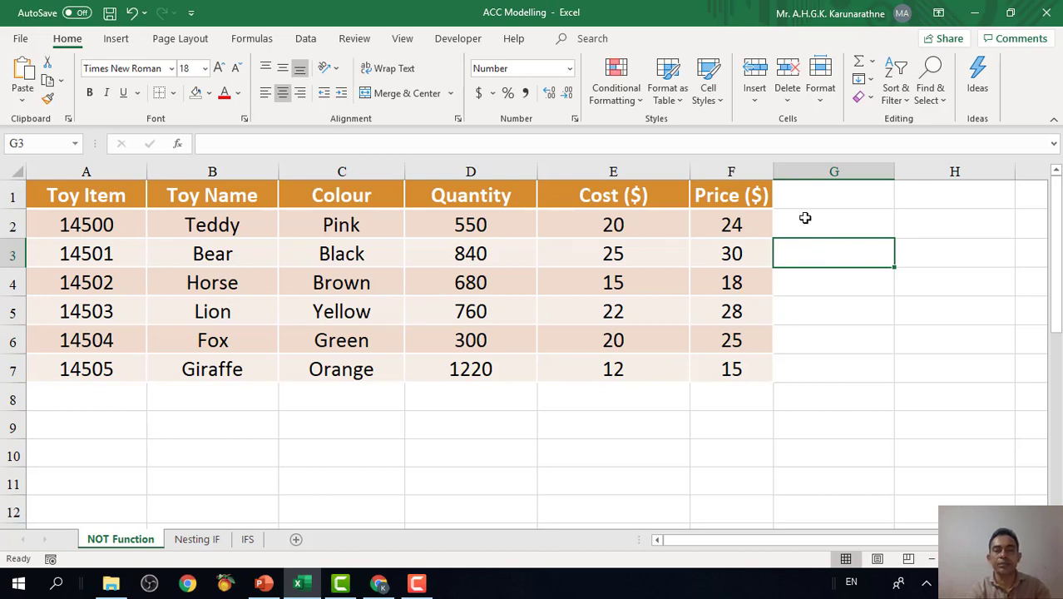
{"action": "left_click", "coordinate": [805, 218]}
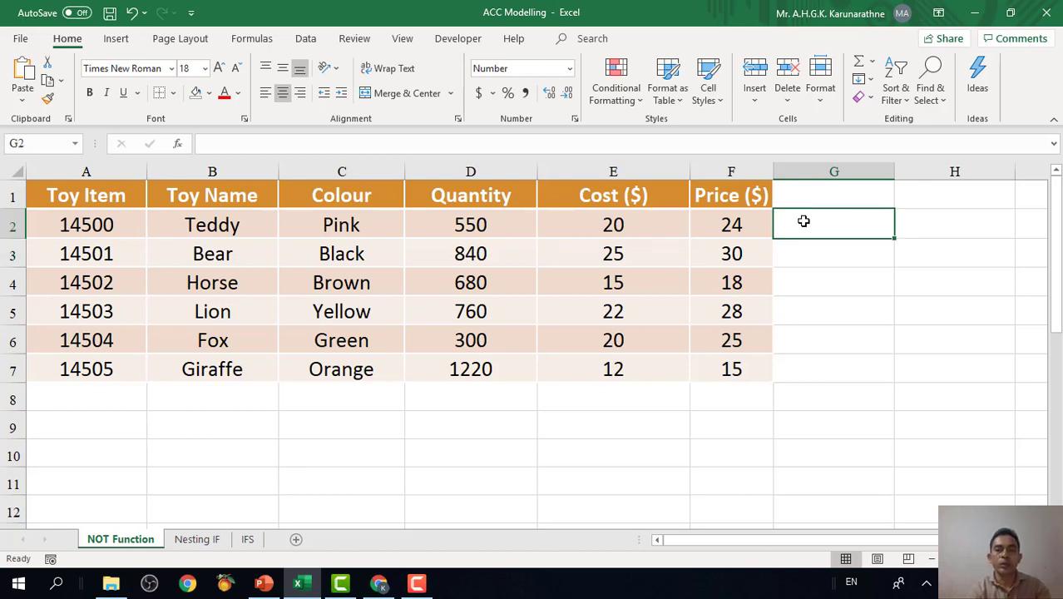
Step: Enter =OR(C2="Black",C2="Green") in G2 and fill it down through G7
{"action": "type", "text": "="}
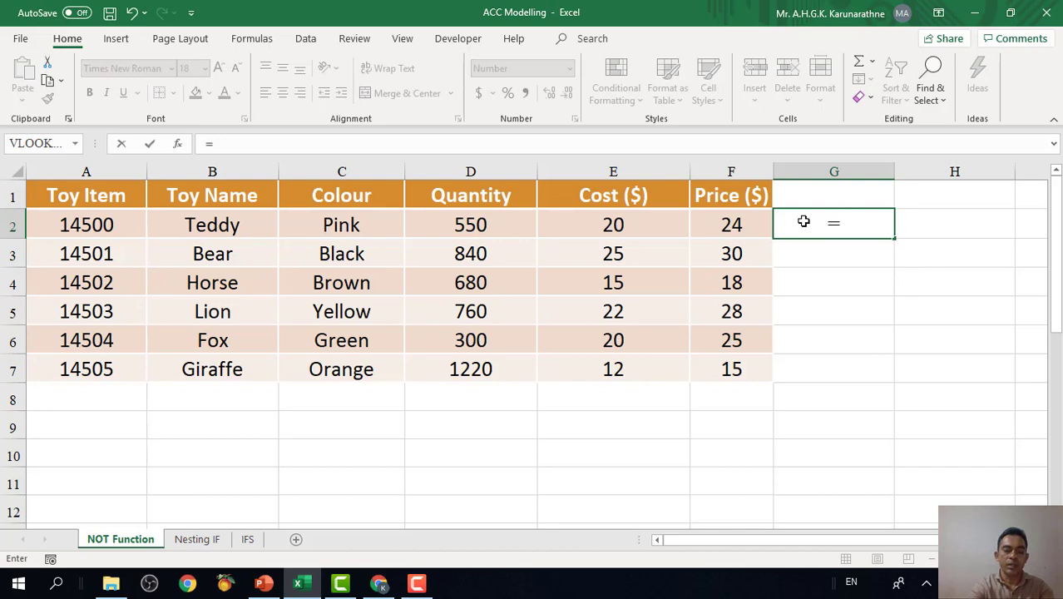
{"action": "type", "text": "or("}
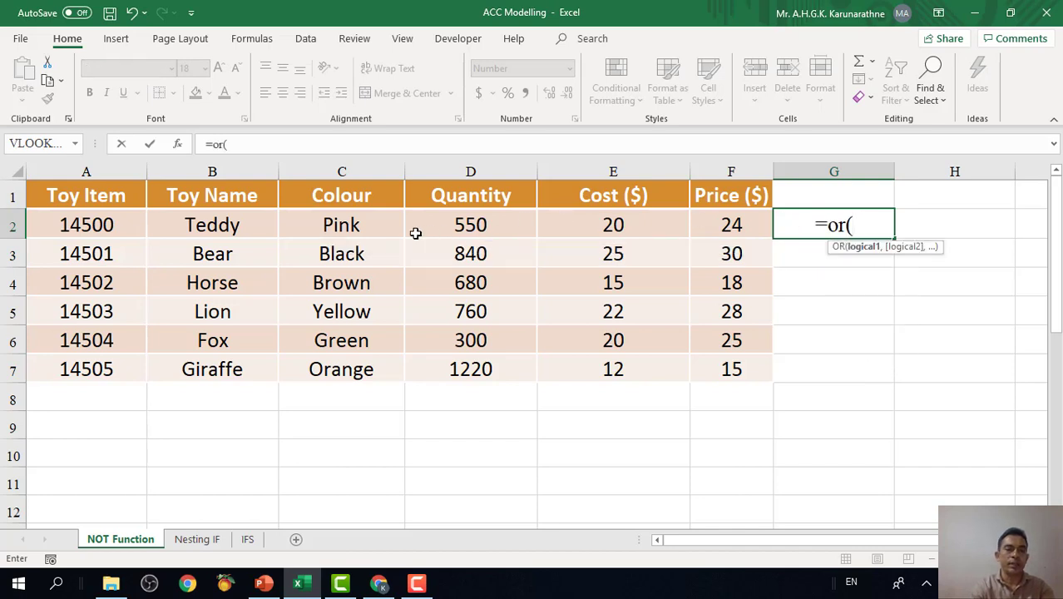
{"action": "left_click", "coordinate": [342, 224]}
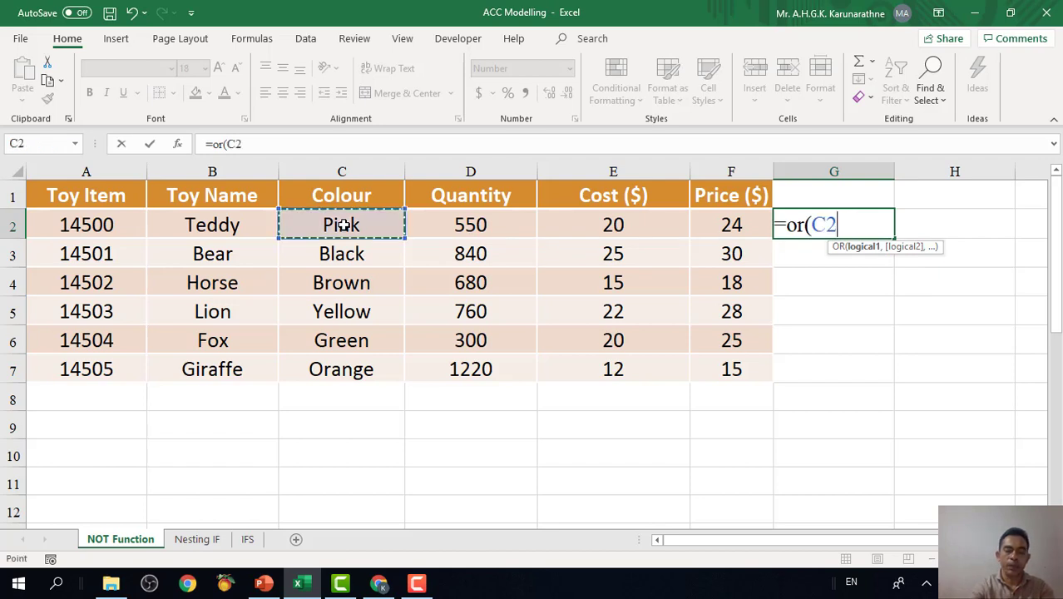
{"action": "type", "text": "+"}
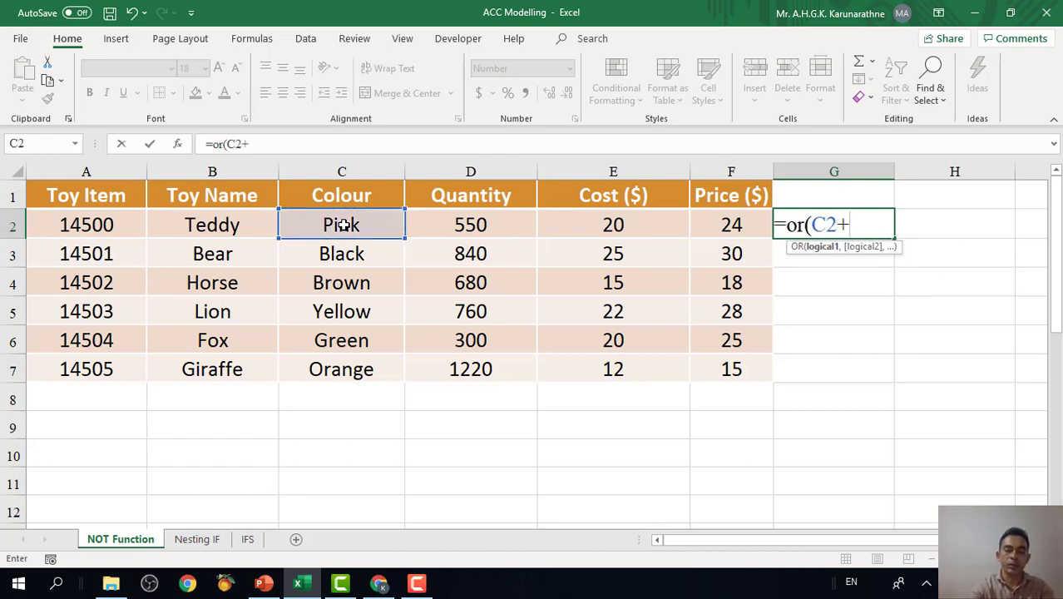
{"action": "key", "text": "BackSpace"}
{"action": "type", "text": "=\"Blac"}
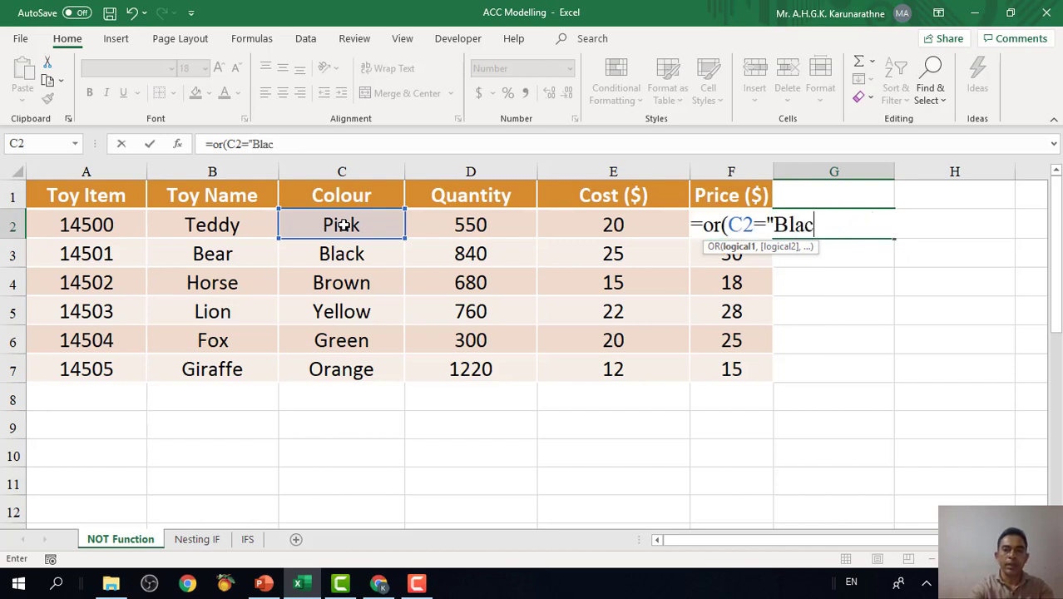
{"action": "type", "text": "k\""}
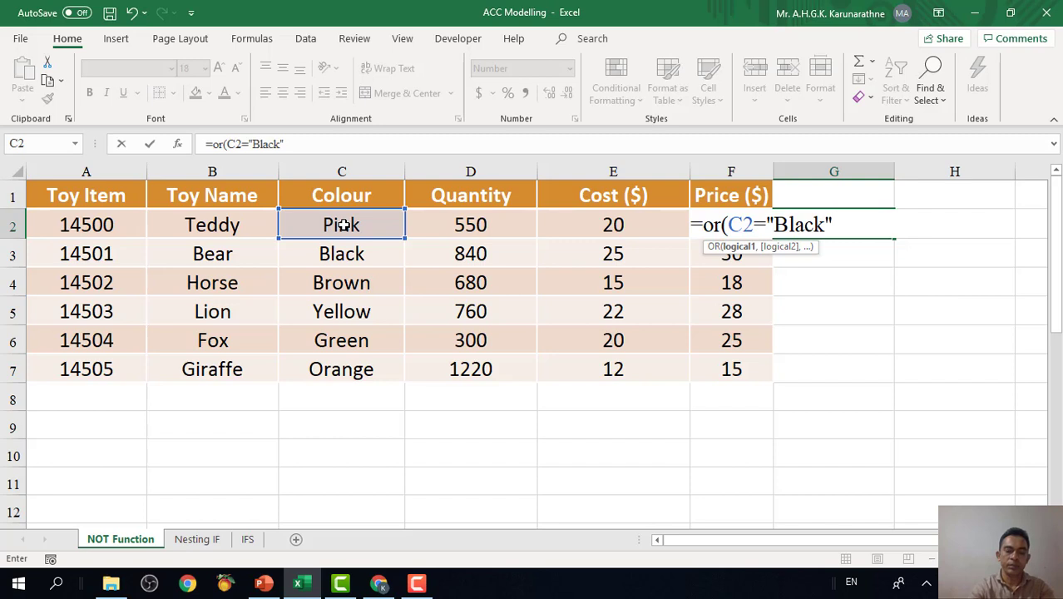
{"action": "type", "text": ","}
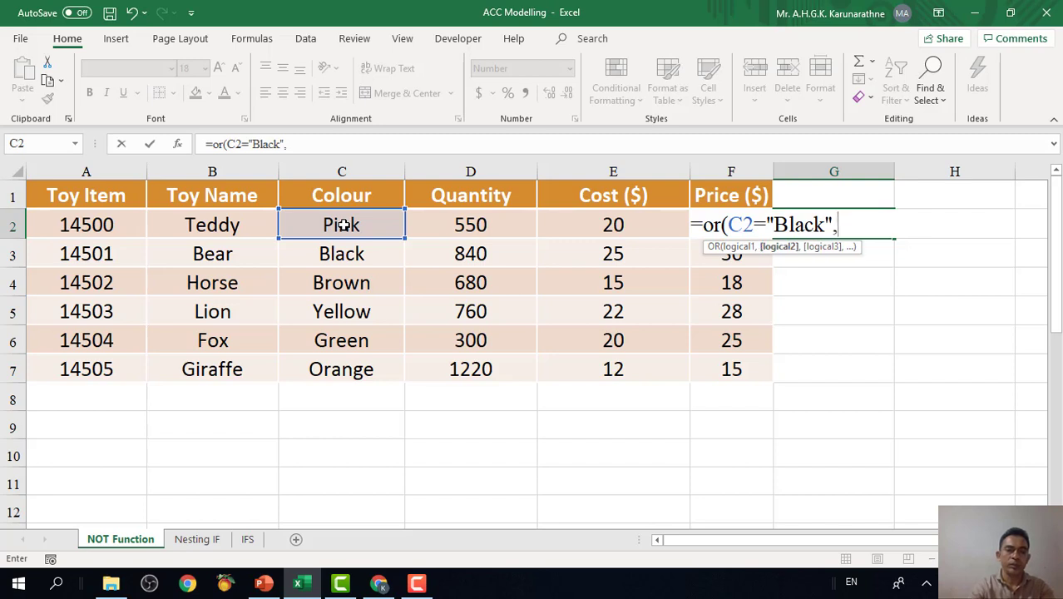
{"action": "left_click", "coordinate": [342, 225]}
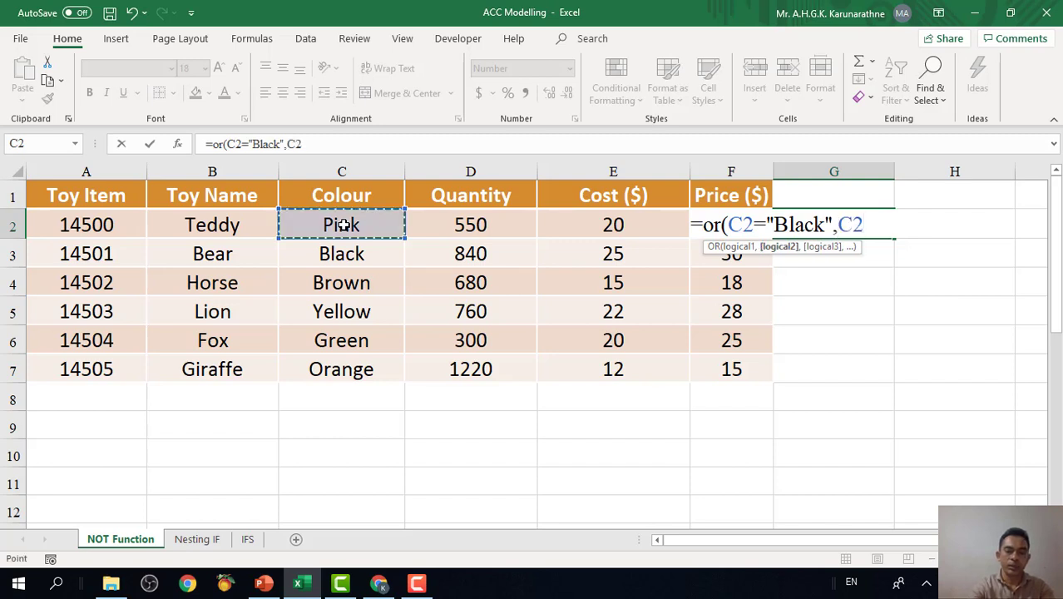
{"action": "type", "text": "="}
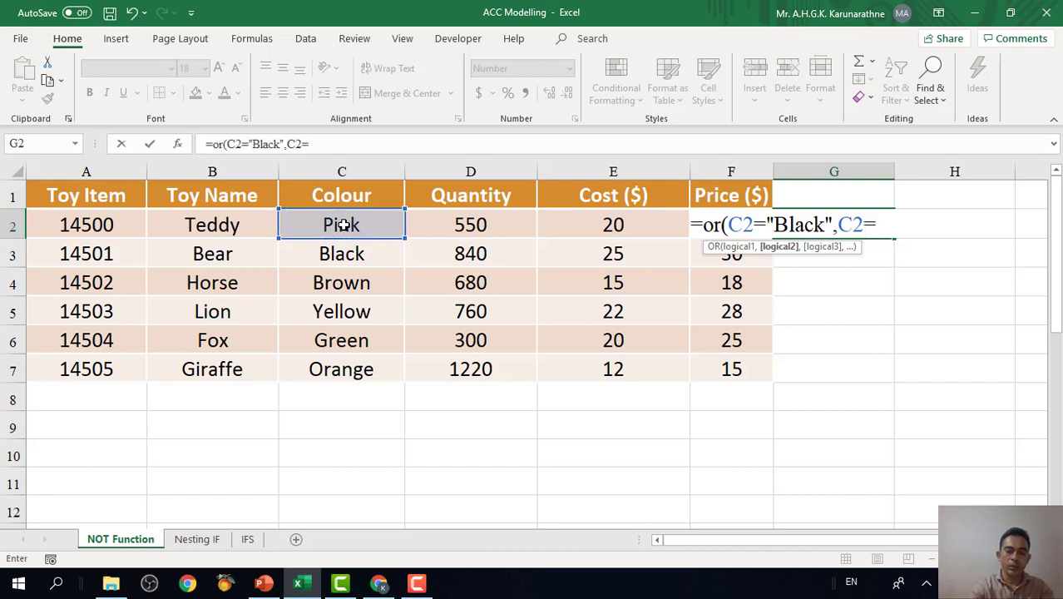
{"action": "type", "text": "\""}
{"action": "type", "text": "Gr"}
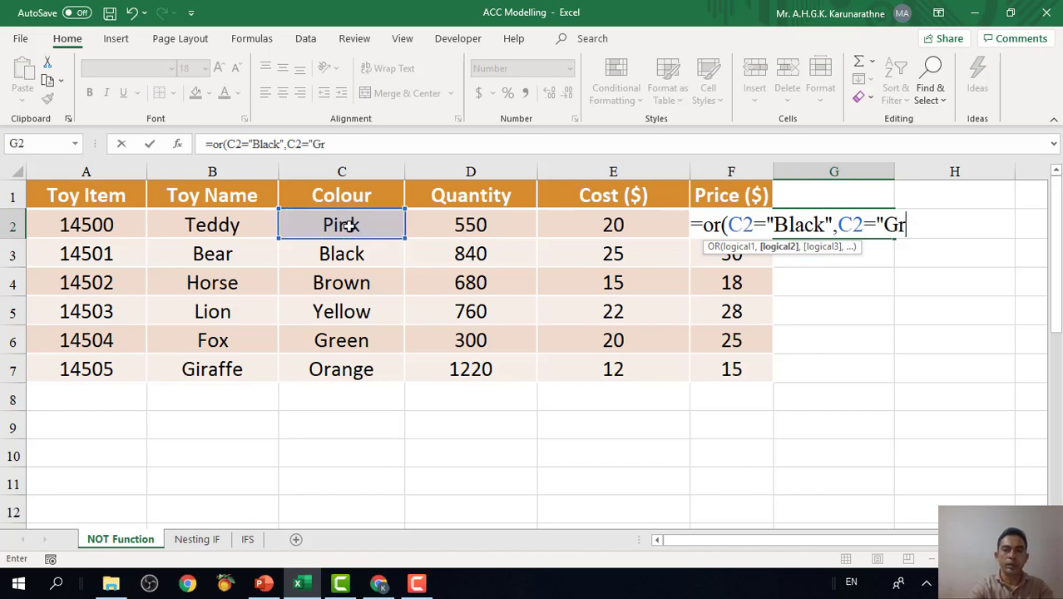
{"action": "type", "text": "een\""}
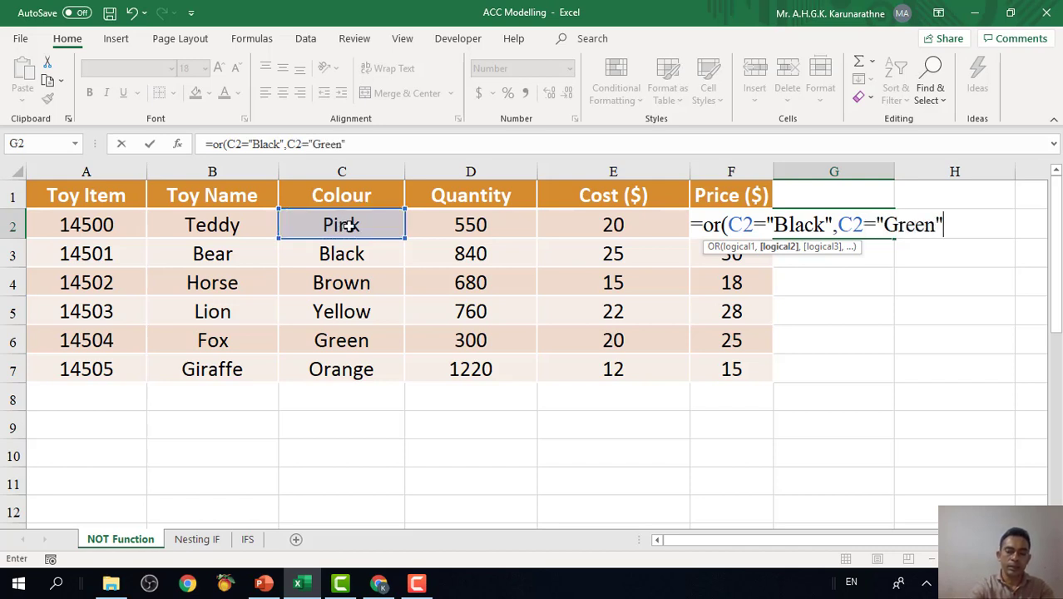
{"action": "type", "text": ")"}
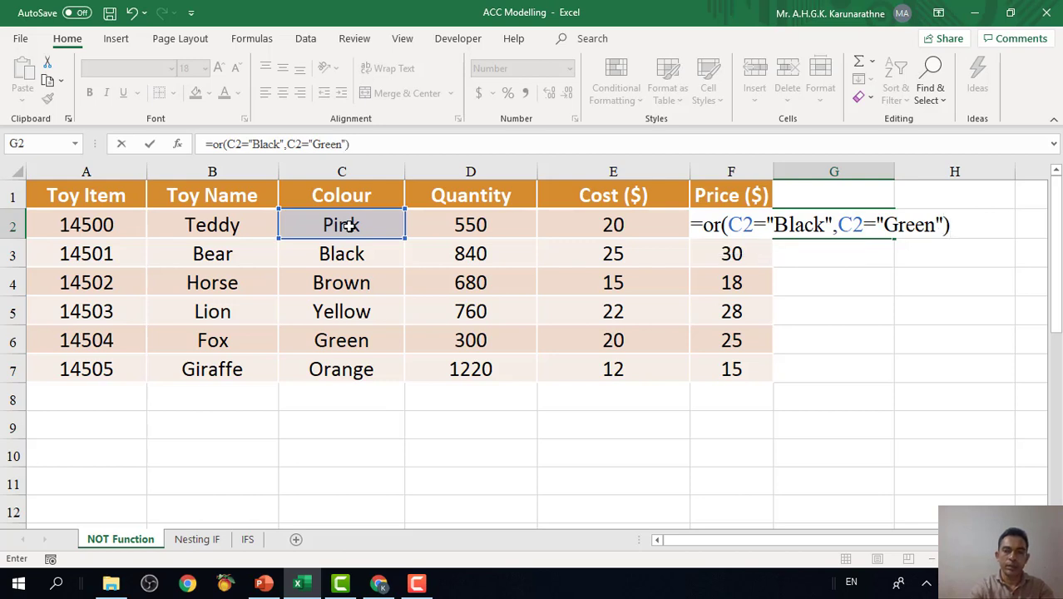
{"action": "key", "text": "Return"}
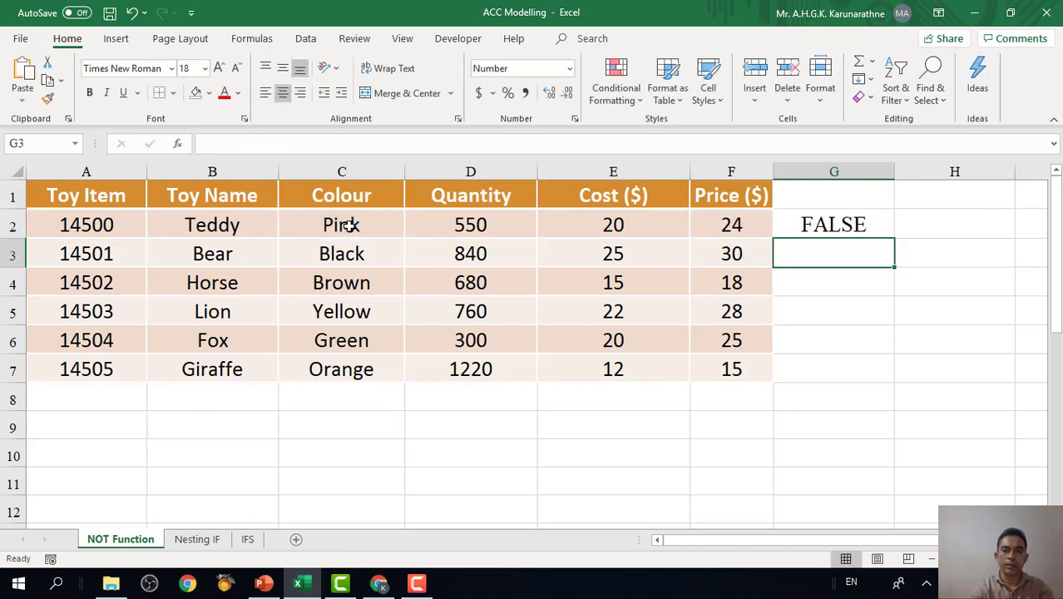
{"action": "left_click", "coordinate": [838, 223]}
{"action": "left_click_drag", "start_coordinate": [894, 240], "coordinate": [902, 382]}
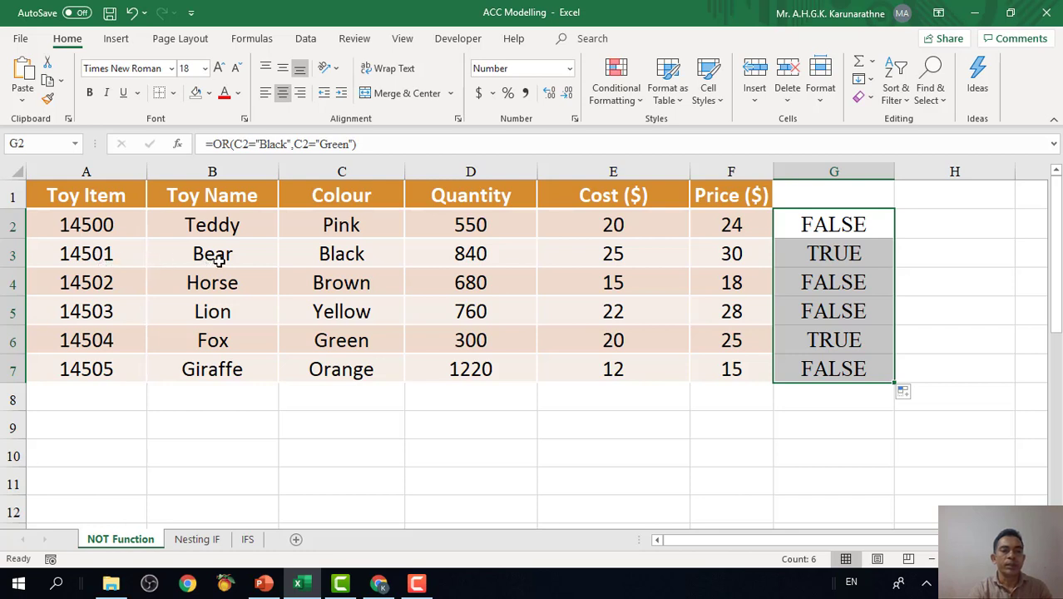
Step: Compare the Colour entries of the Bear and Fox rows with their OR results in G3 and G6
{"action": "left_click", "coordinate": [356, 256]}
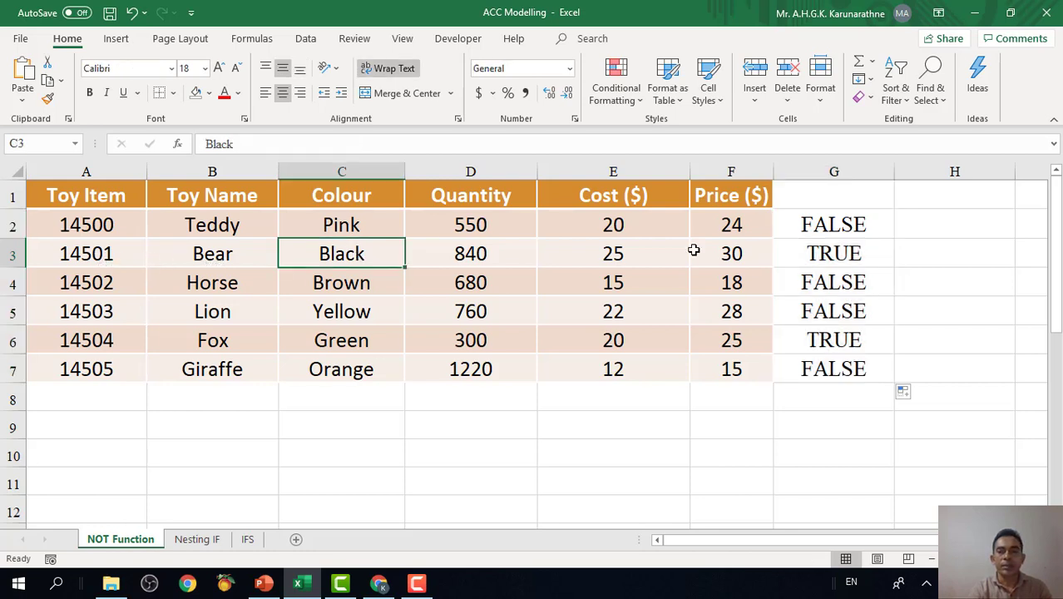
{"action": "left_click", "coordinate": [832, 258]}
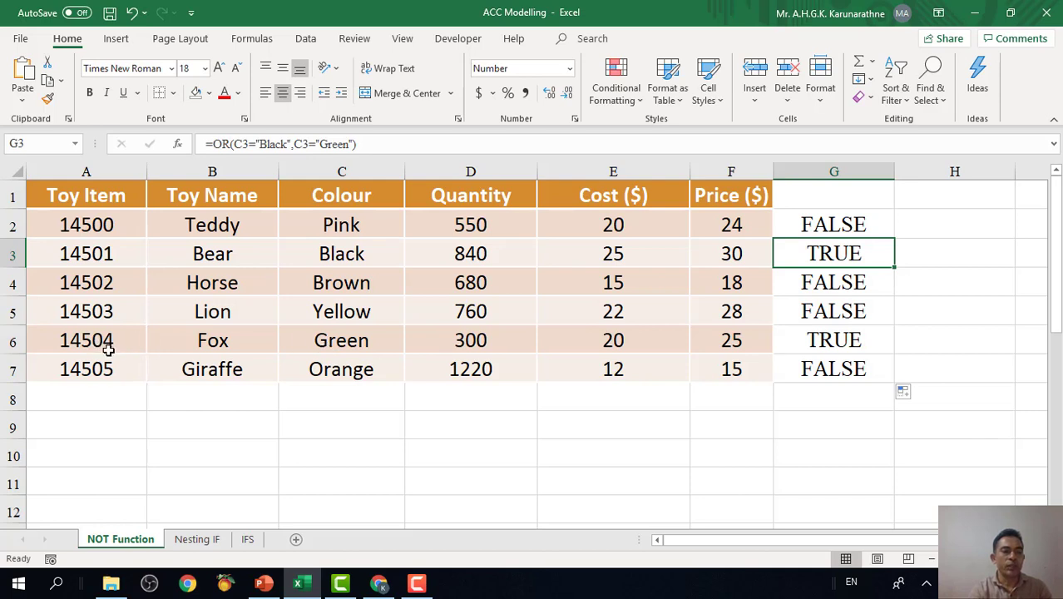
{"action": "left_click", "coordinate": [218, 342]}
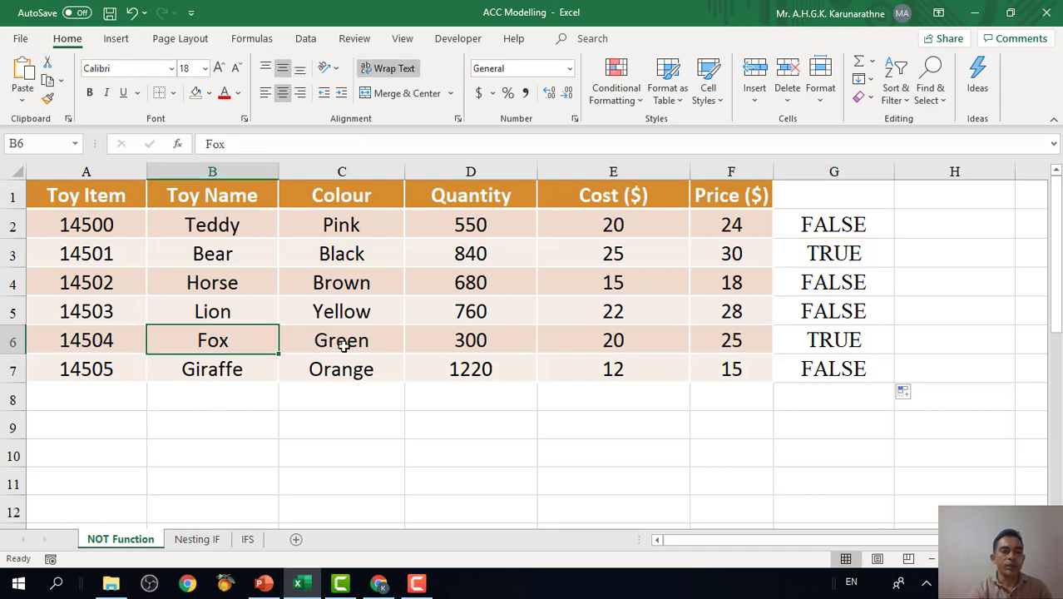
{"action": "left_click", "coordinate": [346, 347]}
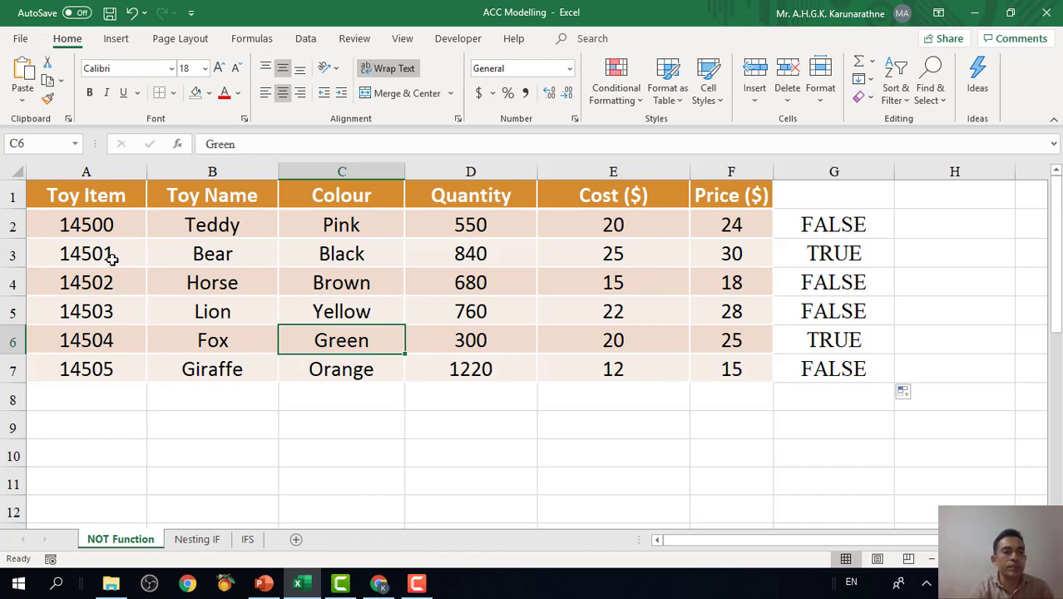
{"action": "left_click", "coordinate": [233, 258]}
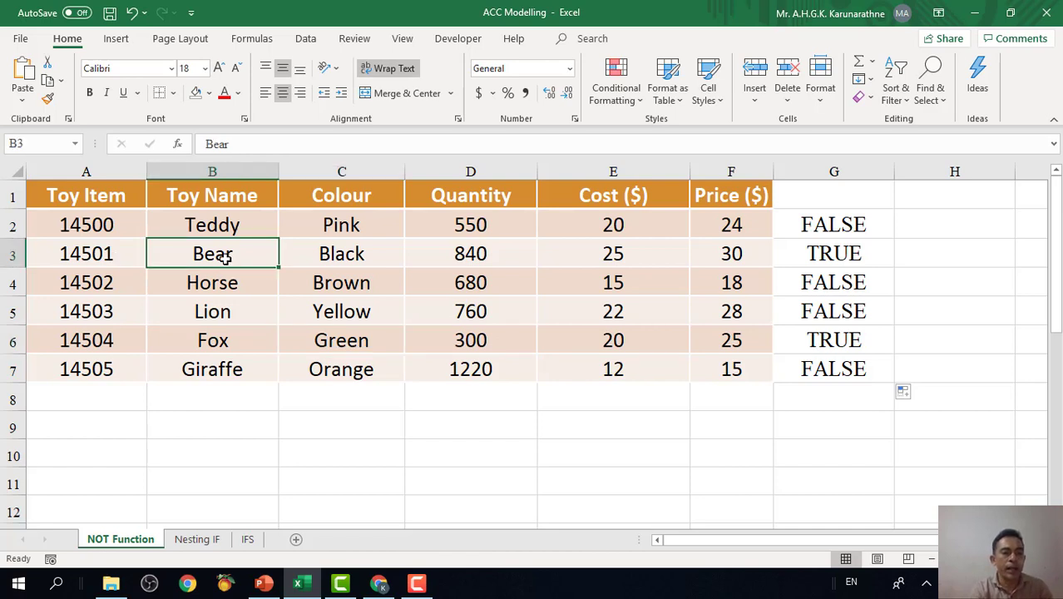
{"action": "left_click", "coordinate": [230, 341]}
{"action": "left_click", "coordinate": [351, 258]}
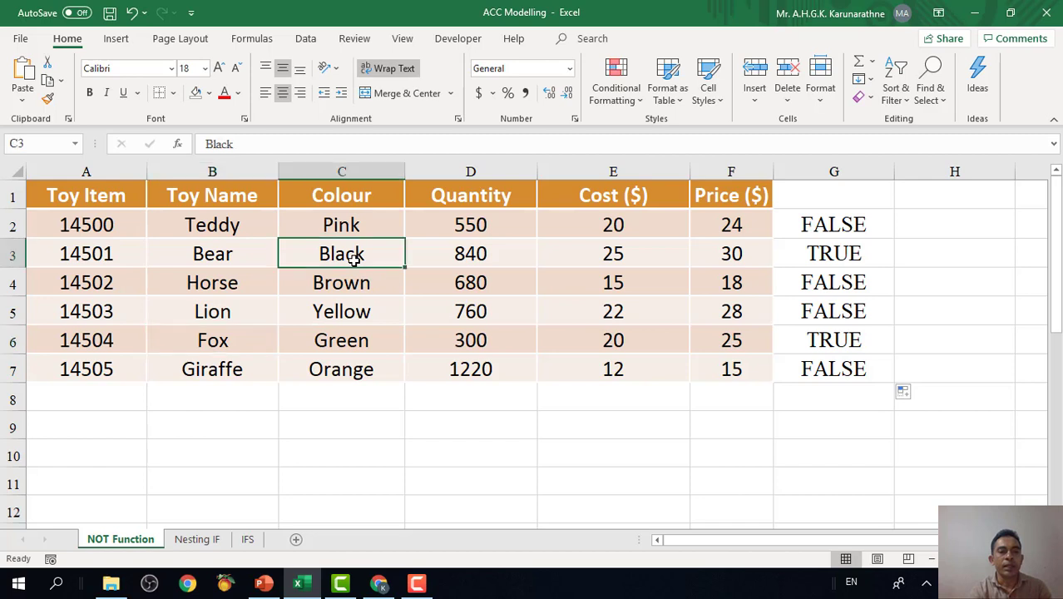
{"action": "left_click", "coordinate": [354, 339]}
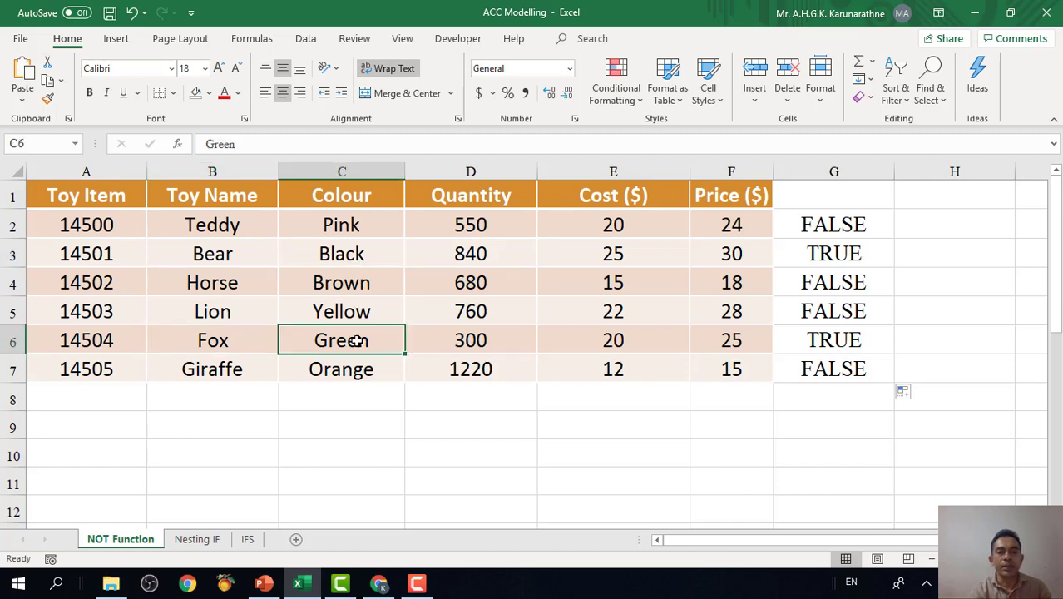
{"action": "left_click", "coordinate": [845, 250]}
{"action": "left_click", "coordinate": [842, 347]}
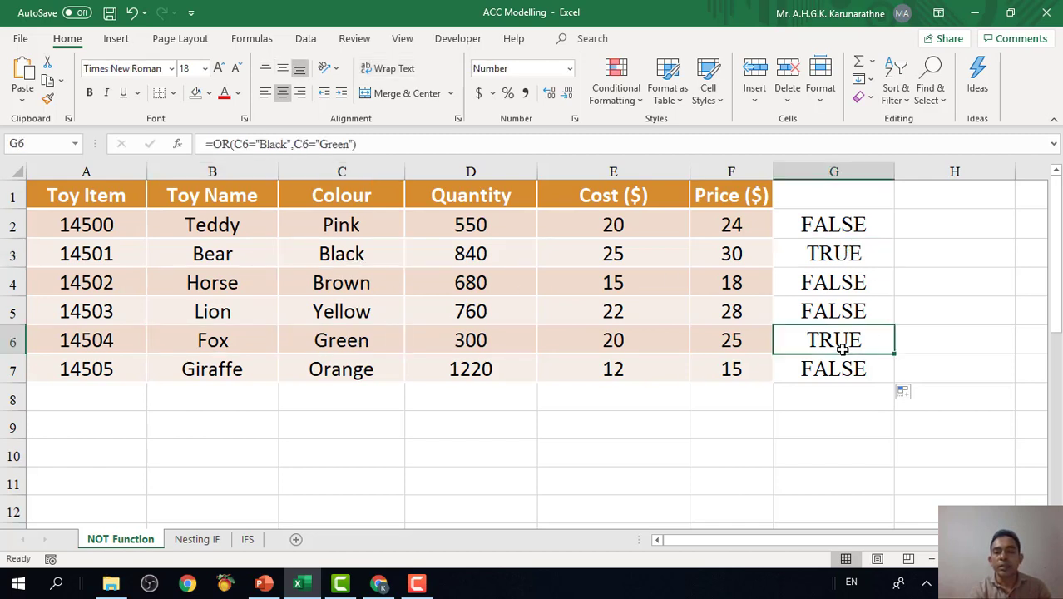
{"action": "left_click", "coordinate": [840, 252]}
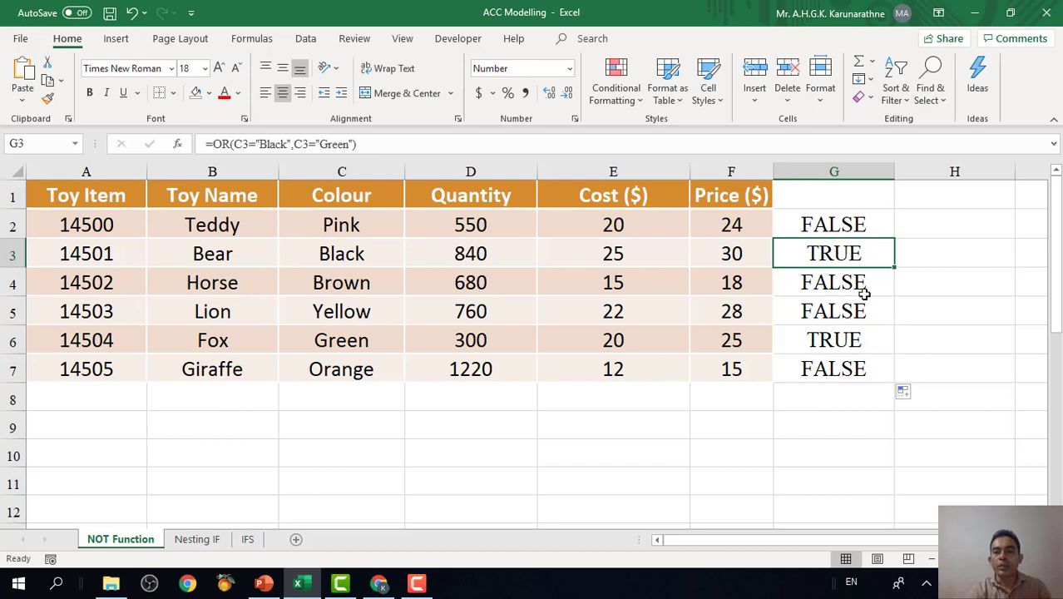
{"action": "left_click", "coordinate": [842, 338]}
{"action": "left_click", "coordinate": [840, 253]}
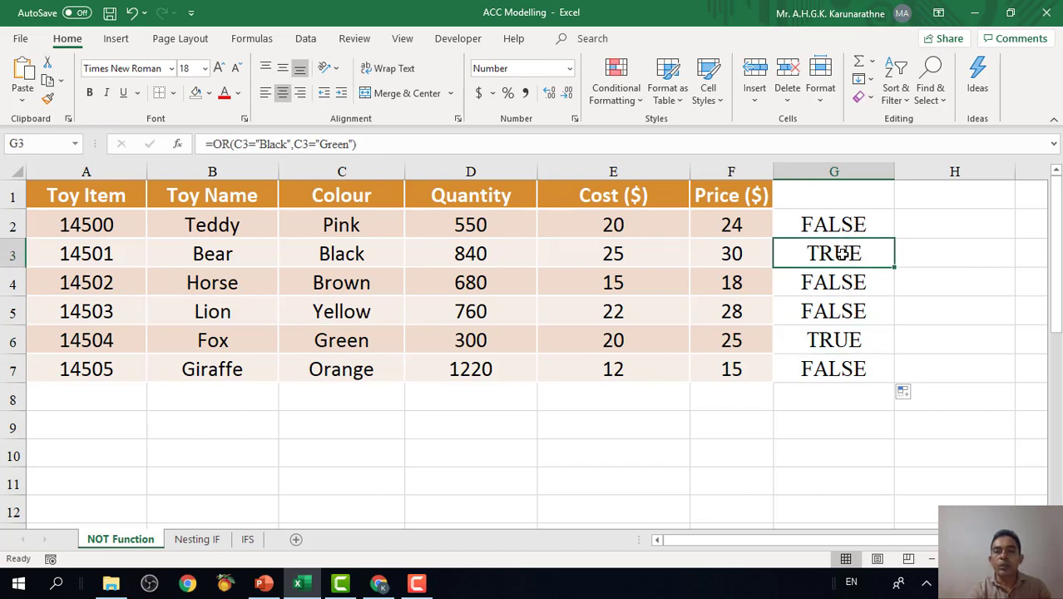
Step: Examine the OR results for the other colours in G2, G4, G5 and G7 against those in G3 and G6
{"action": "left_click", "coordinate": [822, 227]}
{"action": "left_click", "coordinate": [846, 285]}
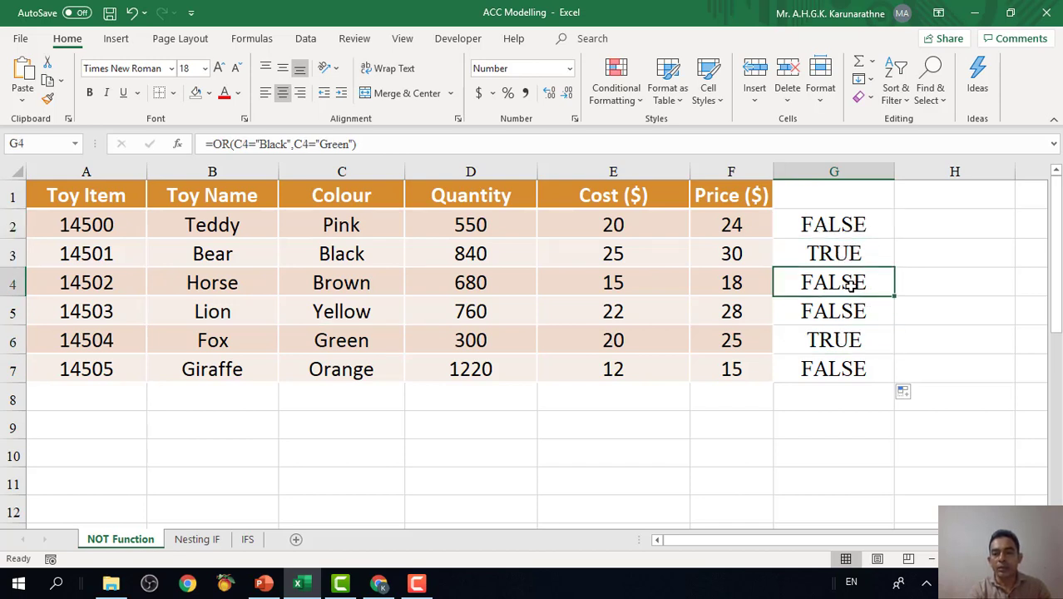
{"action": "left_click", "coordinate": [848, 320]}
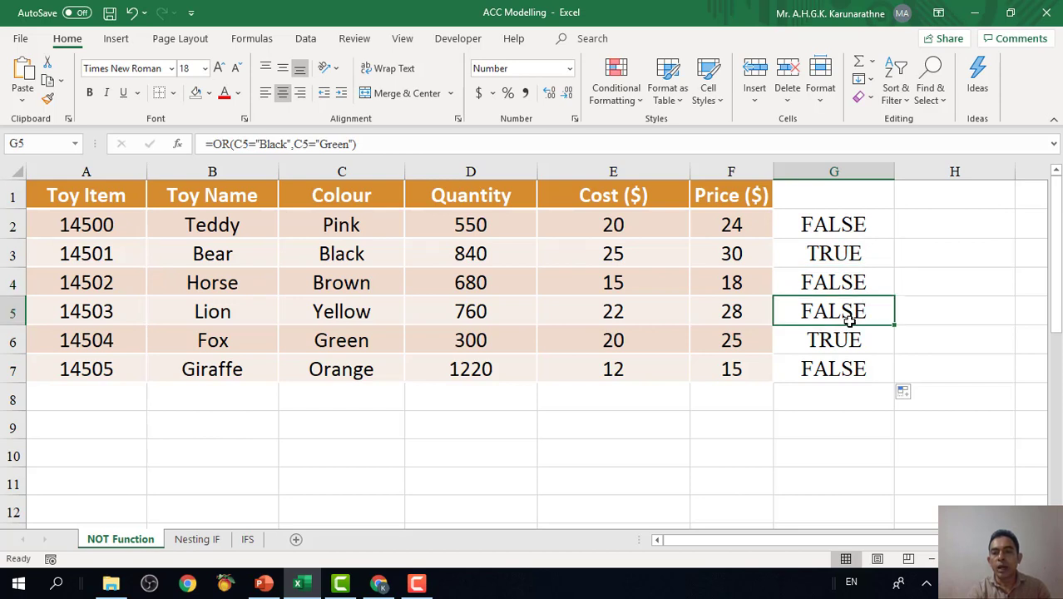
{"action": "left_click", "coordinate": [855, 371]}
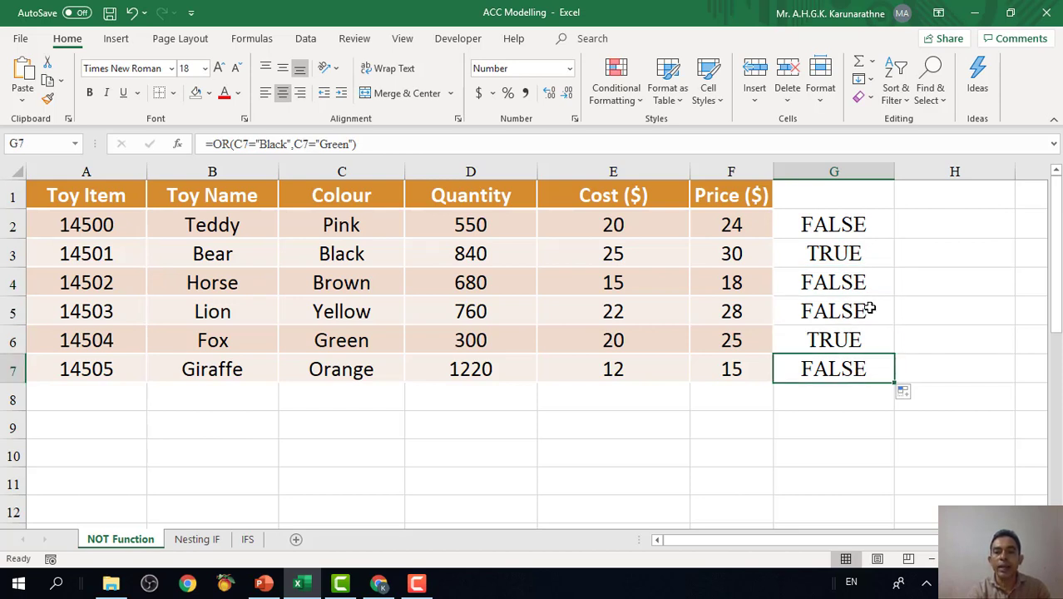
{"action": "left_click", "coordinate": [814, 225]}
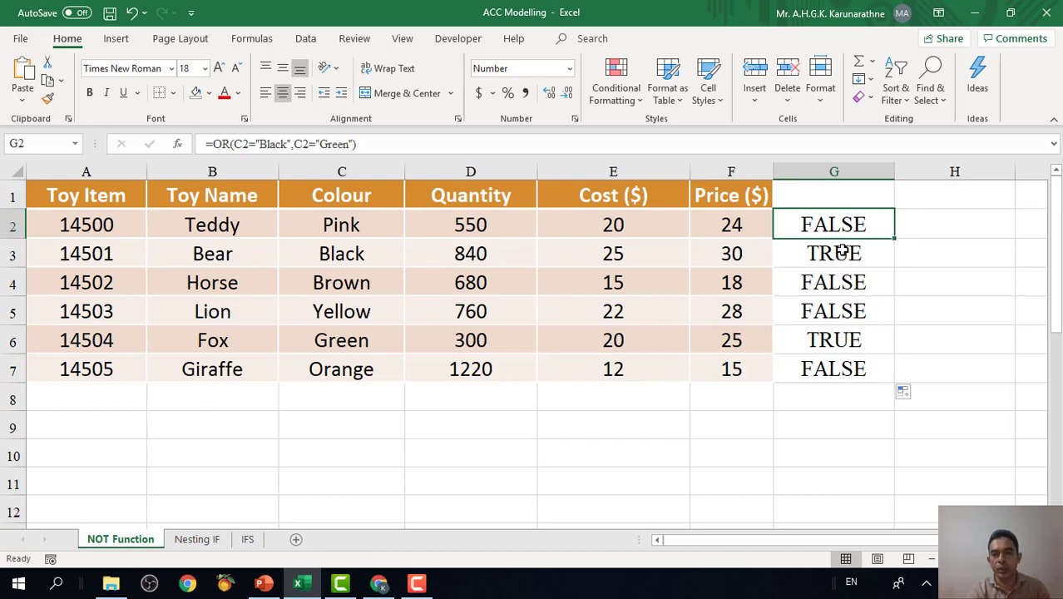
{"action": "left_click", "coordinate": [843, 285]}
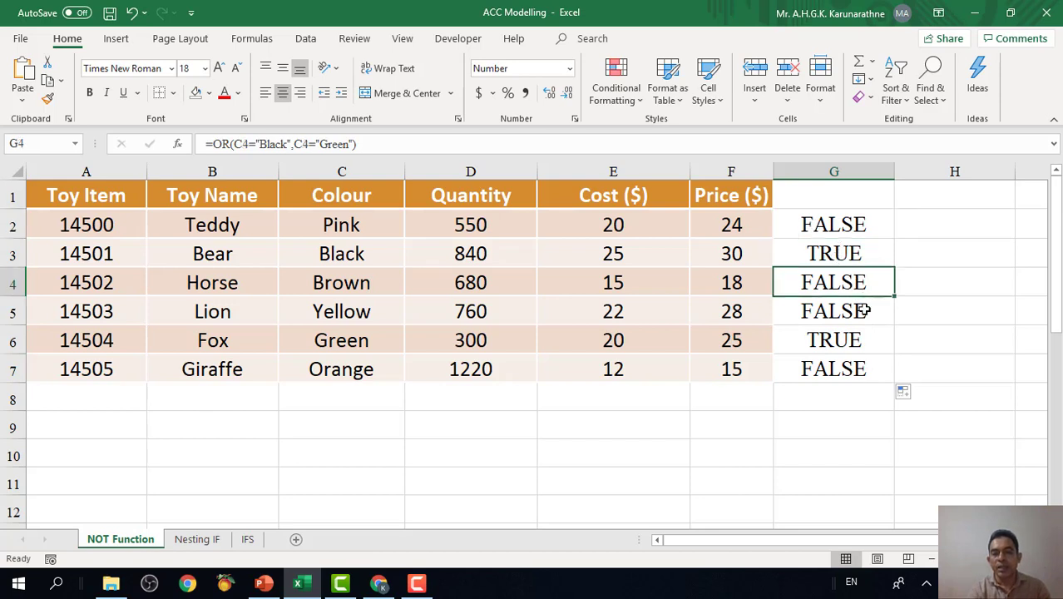
{"action": "left_click", "coordinate": [836, 369]}
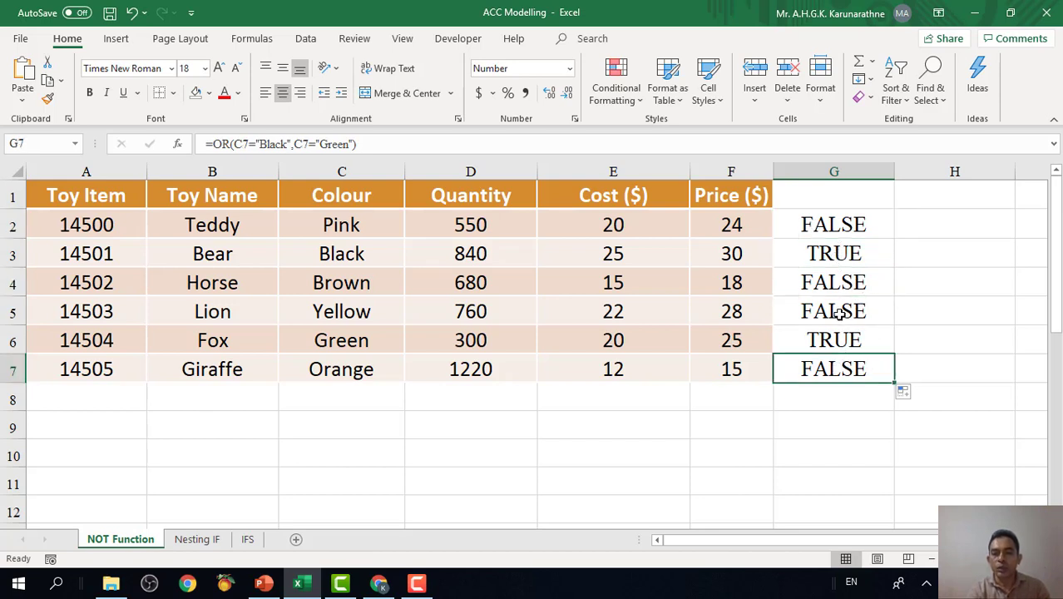
{"action": "left_click", "coordinate": [838, 314]}
{"action": "key", "text": "Up"}
{"action": "left_click", "coordinate": [859, 319]}
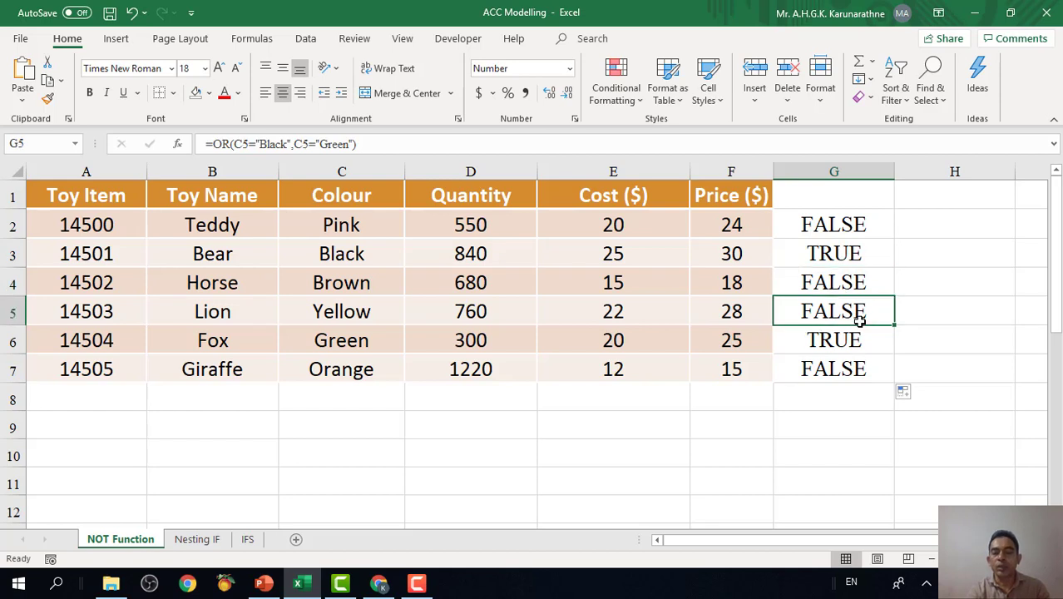
{"action": "left_click", "coordinate": [861, 370]}
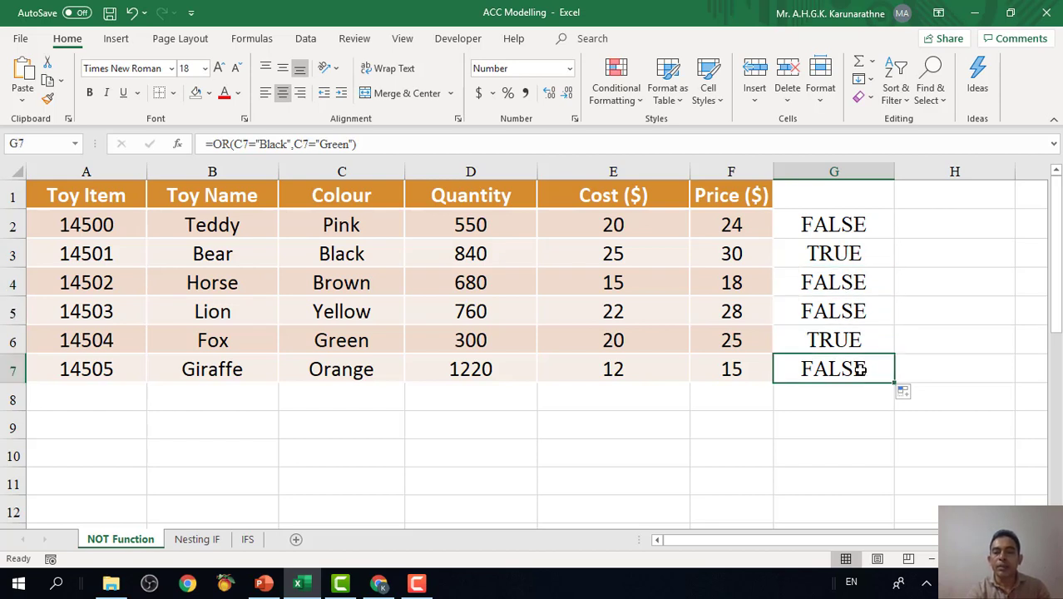
{"action": "left_click", "coordinate": [844, 220]}
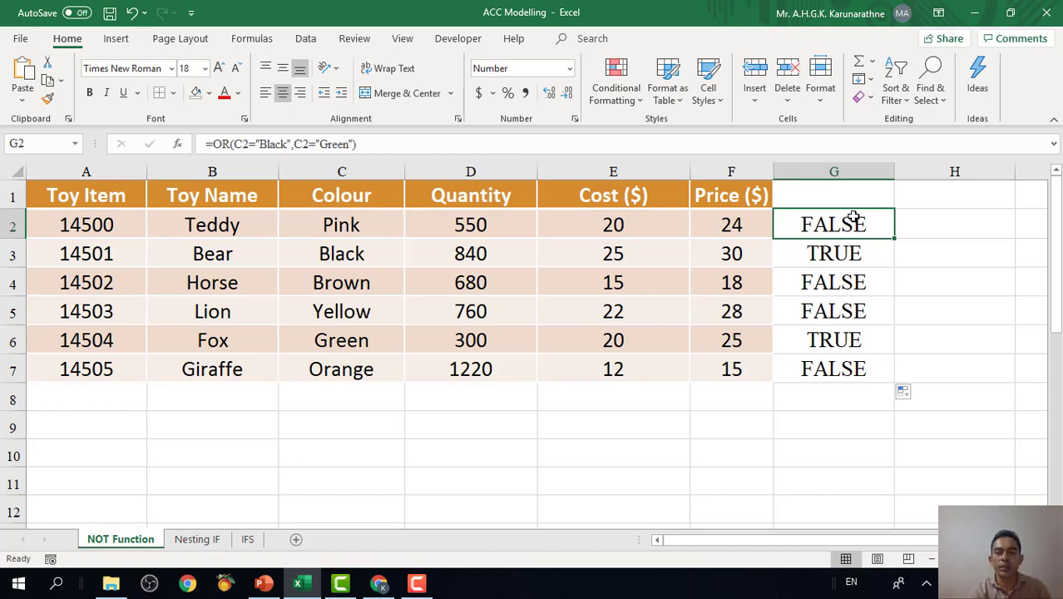
{"action": "left_click", "coordinate": [848, 343]}
{"action": "left_click", "coordinate": [865, 256]}
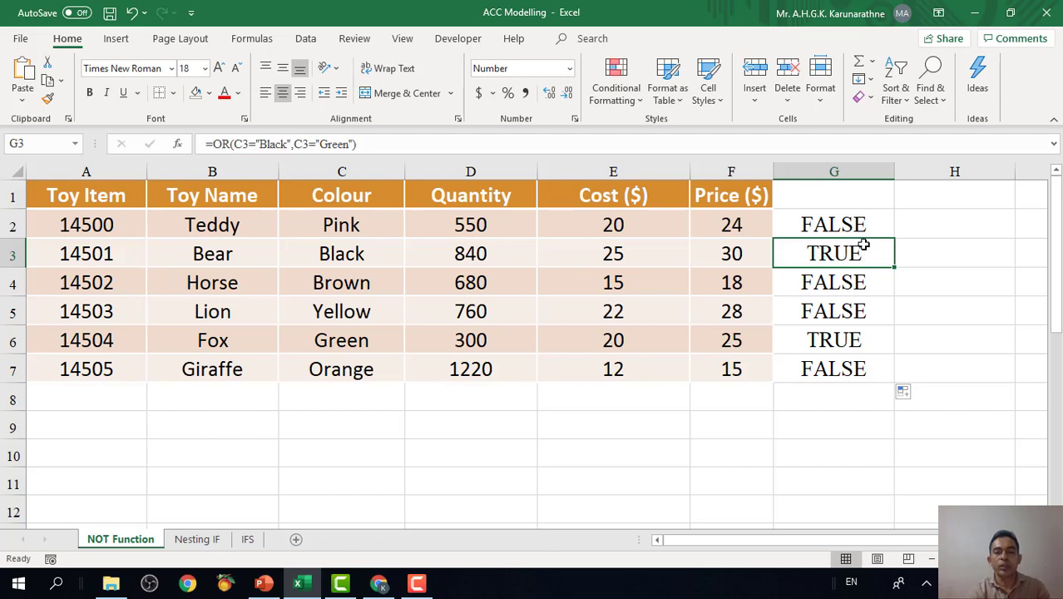
{"action": "left_click_drag", "start_coordinate": [864, 240], "coordinate": [874, 248]}
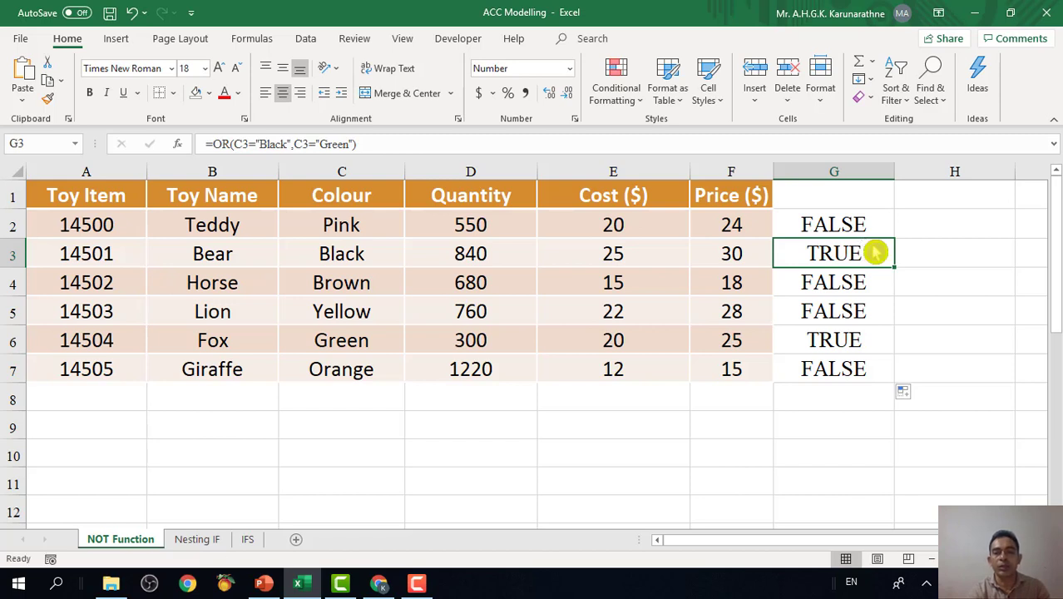
Step: Wrap the OR test in G2 in NOT as =NOT(OR(C2="Black",C2="Green")) and fill it down through G7
{"action": "left_click", "coordinate": [846, 221]}
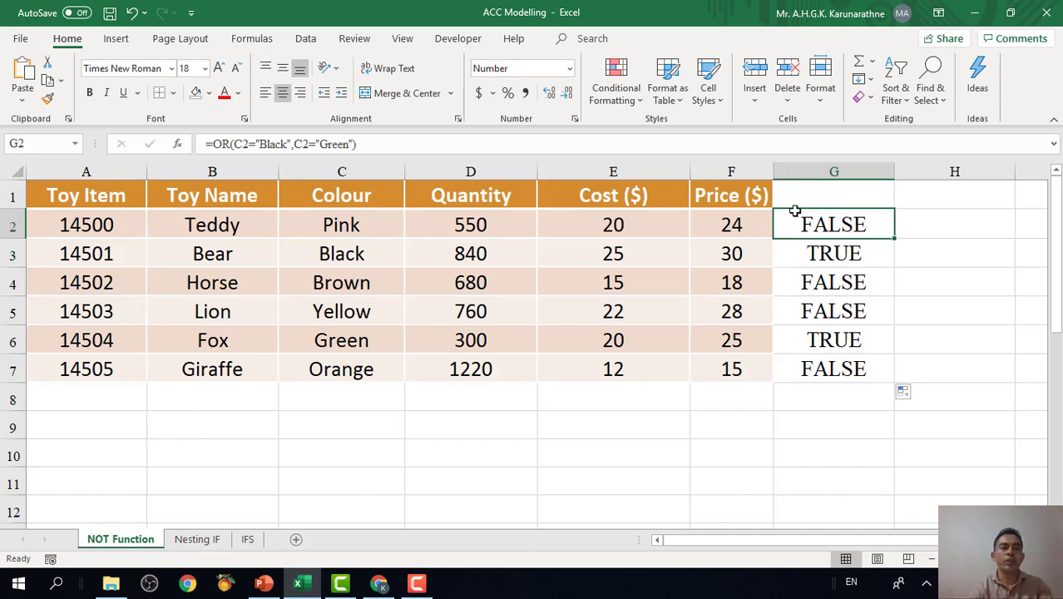
{"action": "left_click", "coordinate": [214, 144]}
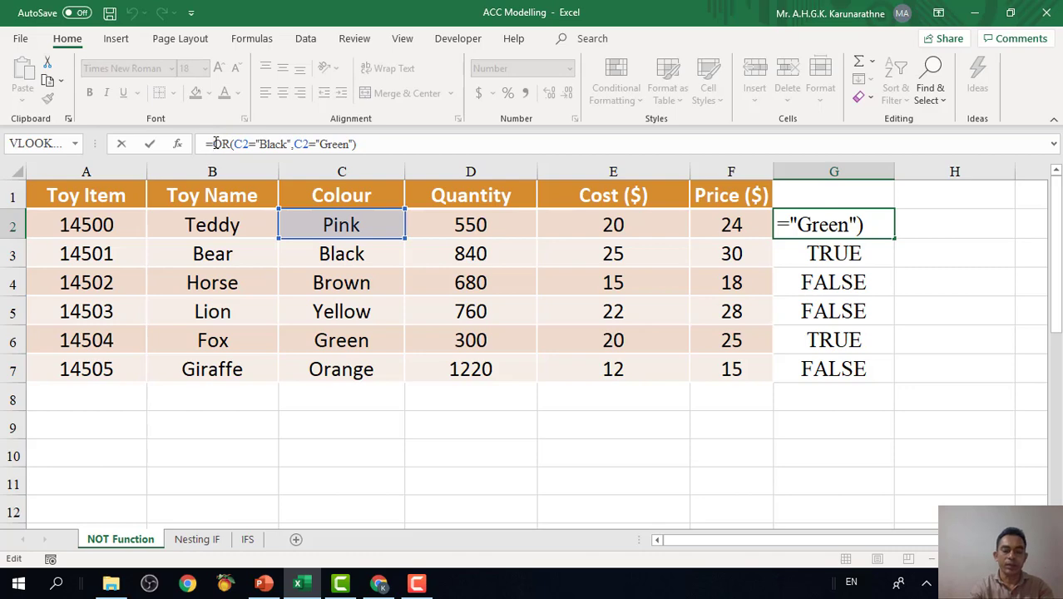
{"action": "left_click", "coordinate": [216, 143]}
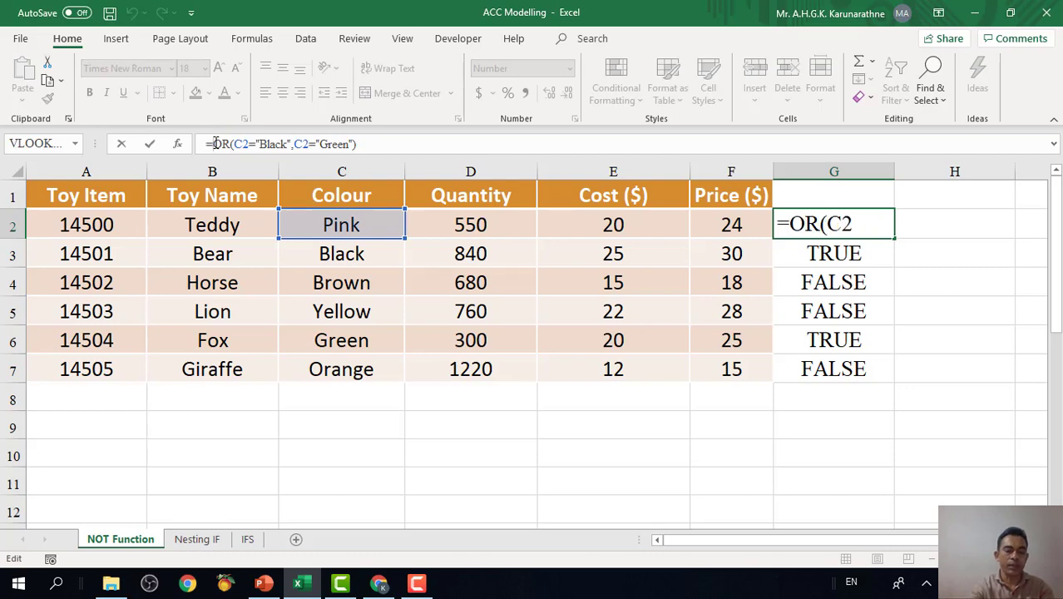
{"action": "type", "text": "not"}
{"action": "key", "text": "BackSpace"}
{"action": "key", "text": "BackSpace"}
{"action": "key", "text": "BackSpace"}
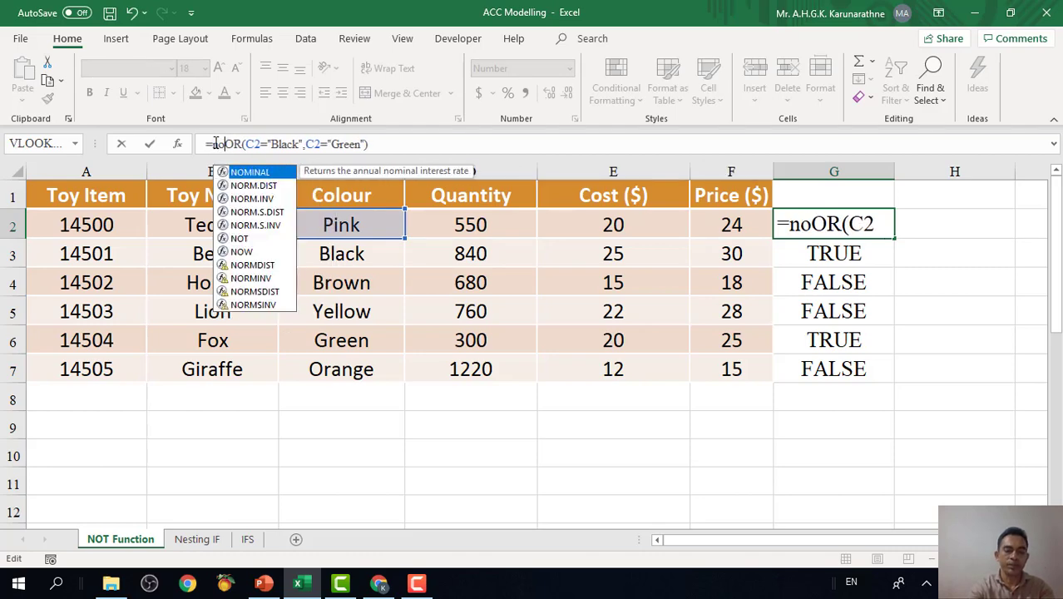
{"action": "type", "text": "N"}
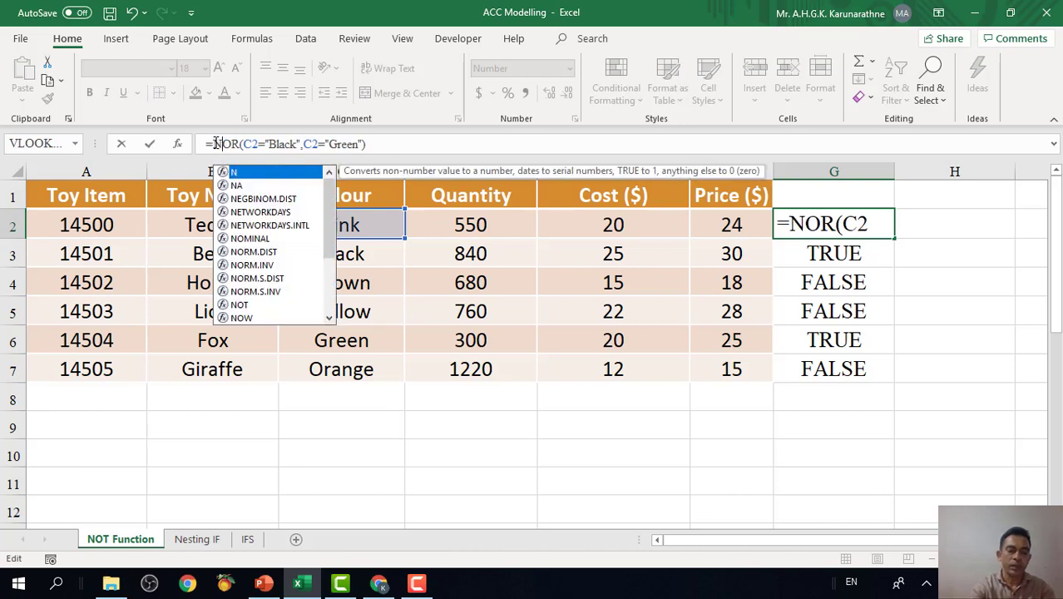
{"action": "type", "text": "OT("}
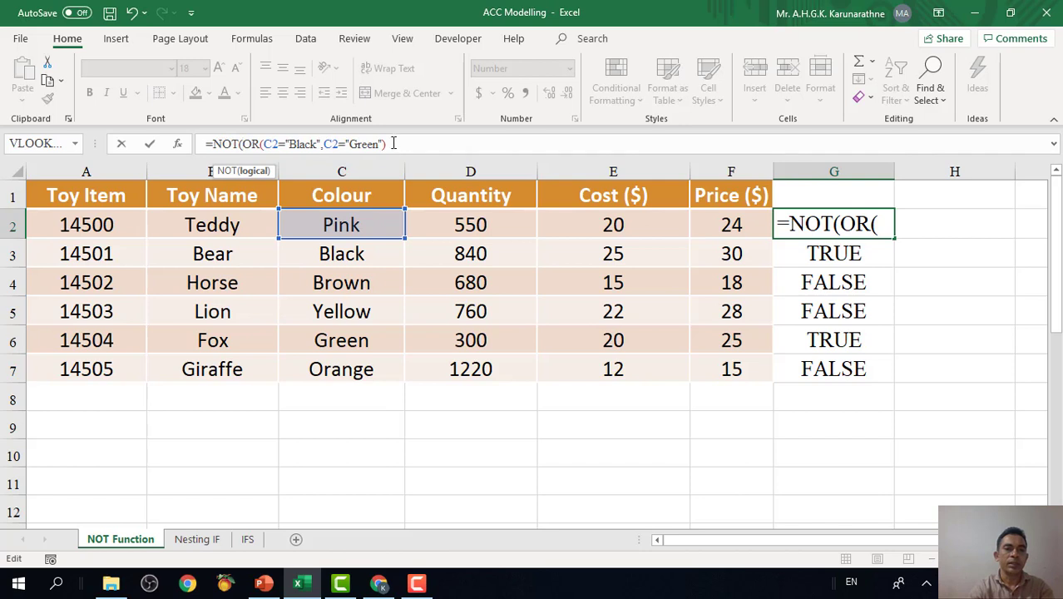
{"action": "left_click", "coordinate": [393, 143]}
{"action": "type", "text": ")"}
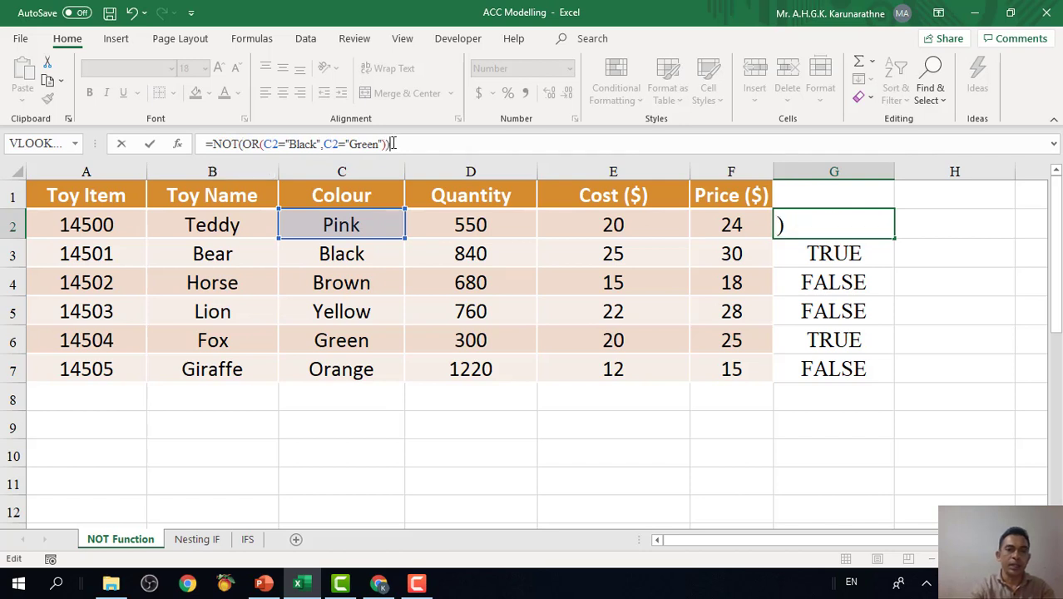
{"action": "key", "text": "Return"}
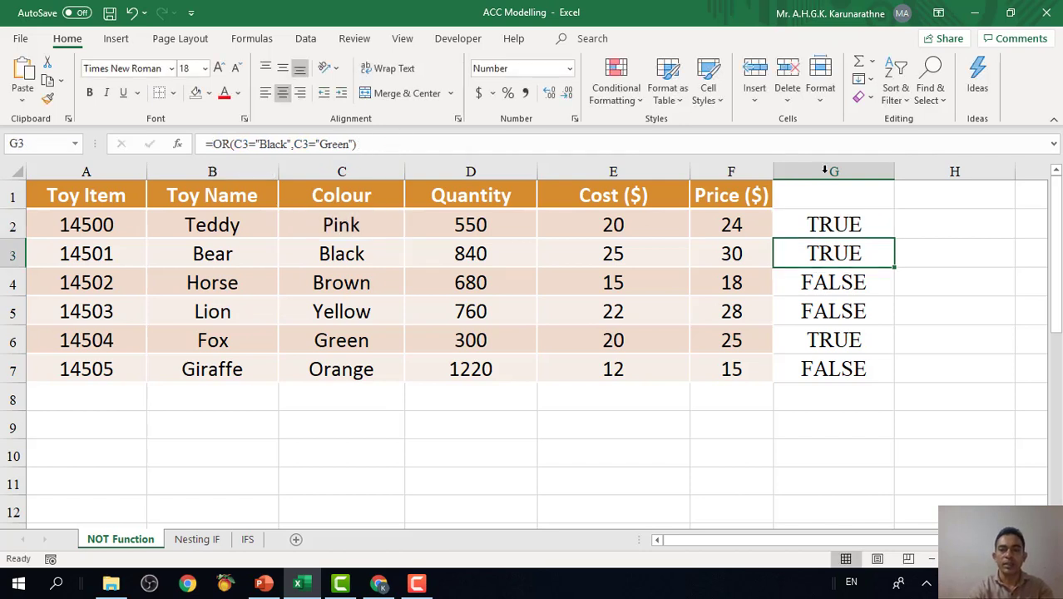
{"action": "left_click", "coordinate": [870, 219]}
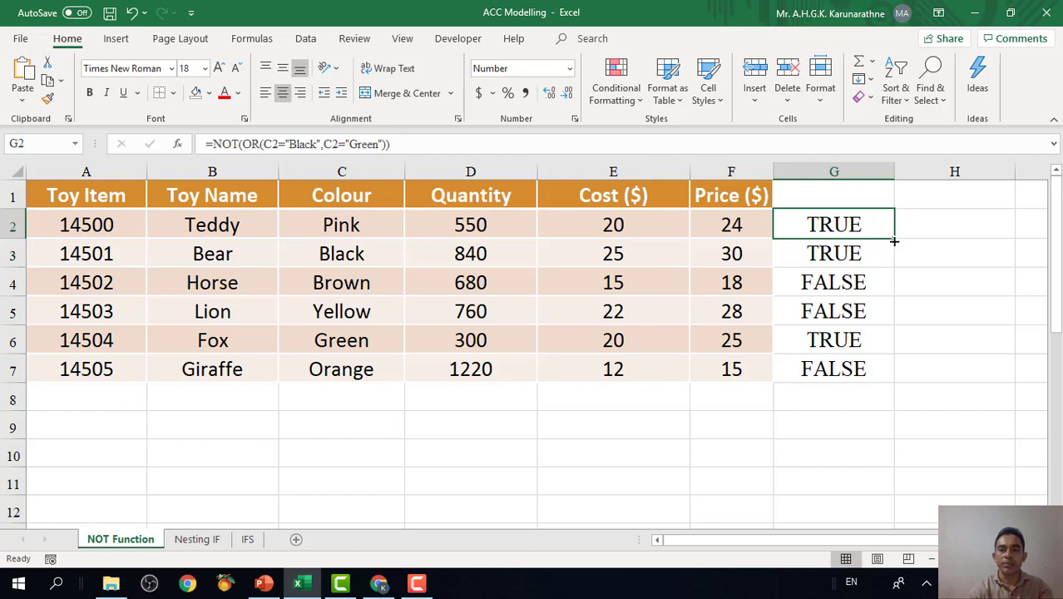
{"action": "left_click_drag", "start_coordinate": [893, 238], "coordinate": [896, 379]}
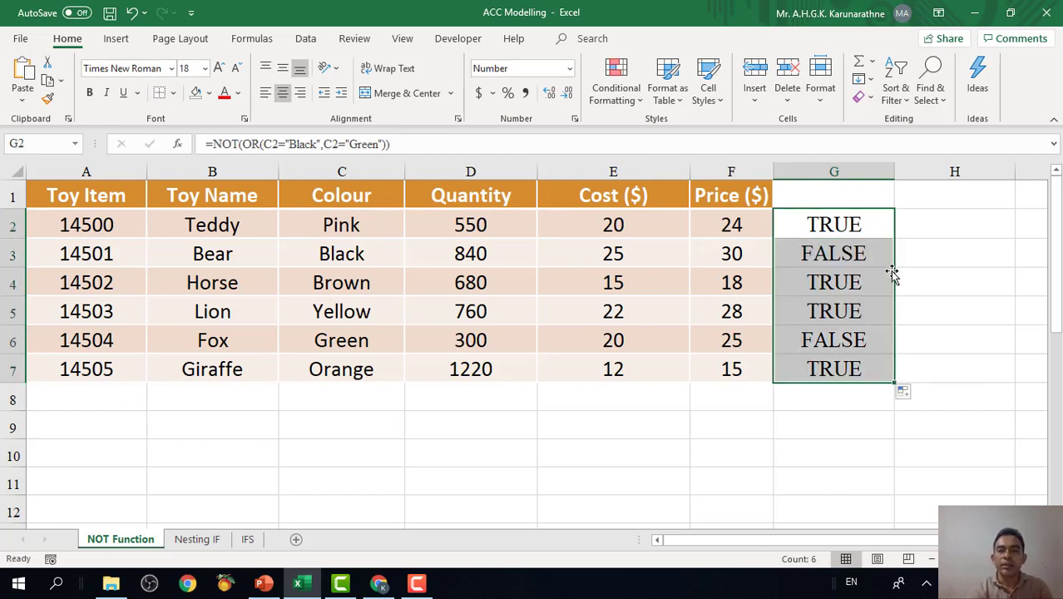
Step: Examine the NOT result in G2 and the Price entries of the toys in rows 2, 4, 5 and 7
{"action": "left_click", "coordinate": [855, 236]}
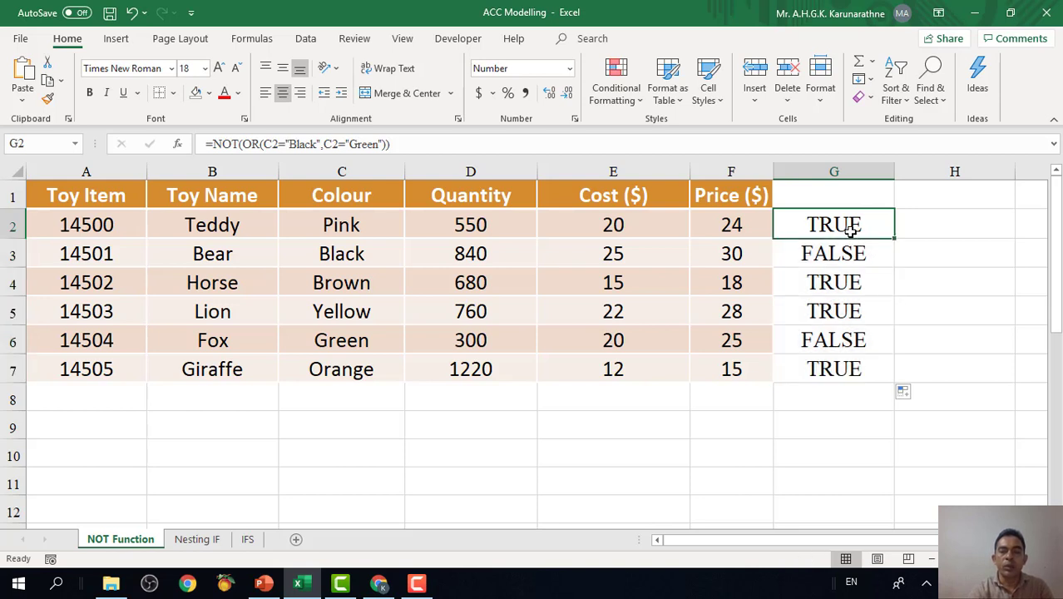
{"action": "left_click", "coordinate": [696, 226]}
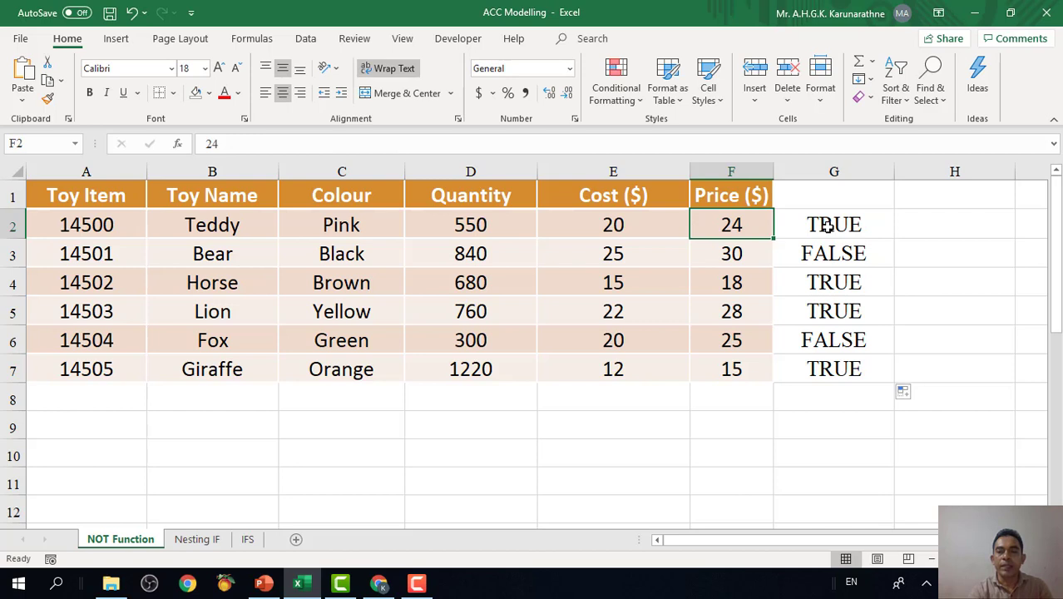
{"action": "left_click", "coordinate": [829, 226]}
{"action": "left_click", "coordinate": [742, 228]}
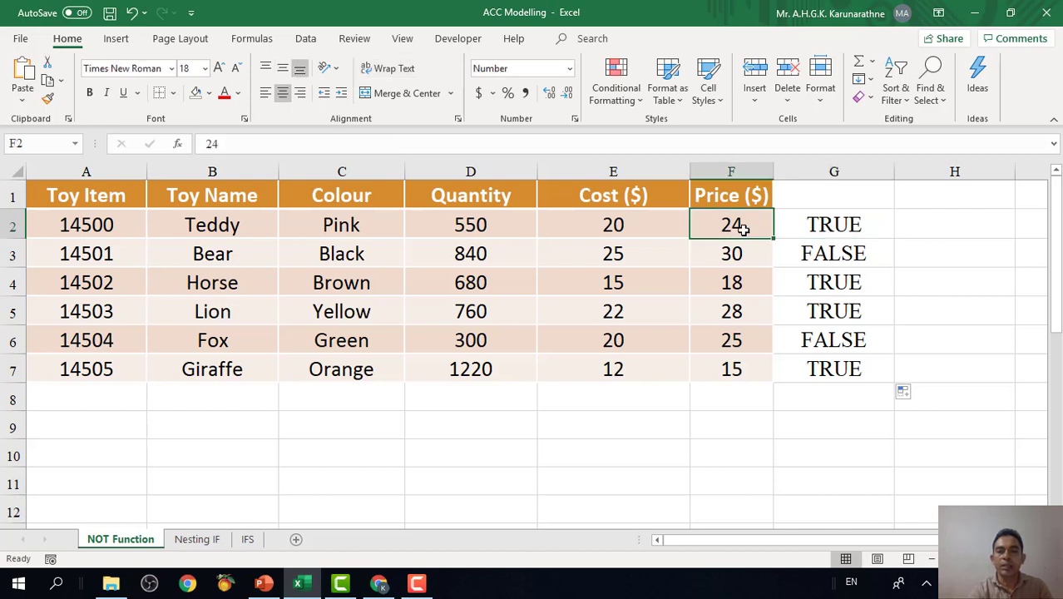
{"action": "left_click", "coordinate": [761, 282]}
{"action": "left_click", "coordinate": [732, 317]}
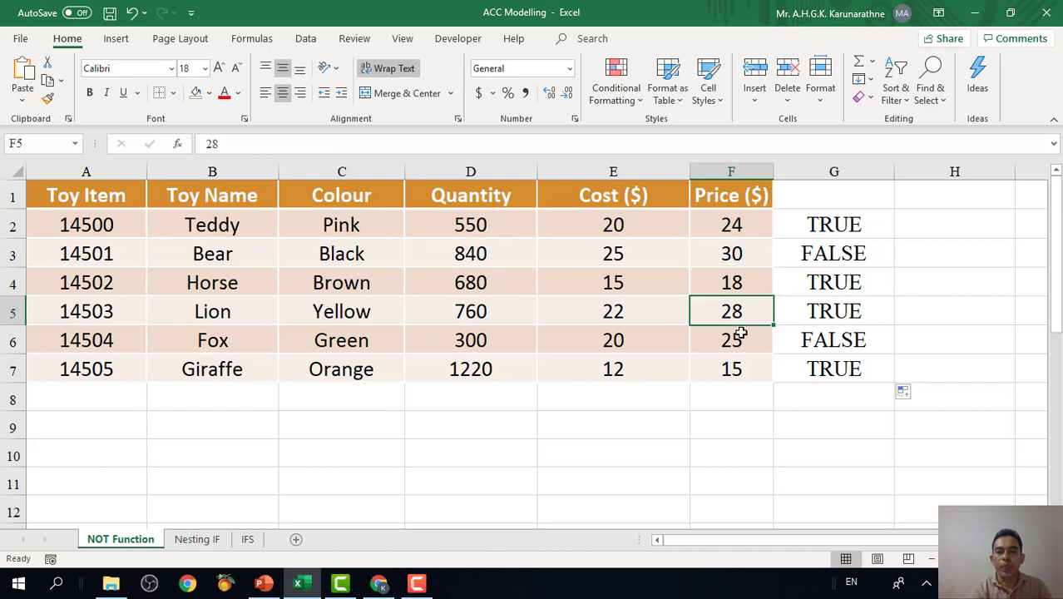
{"action": "left_click", "coordinate": [736, 343]}
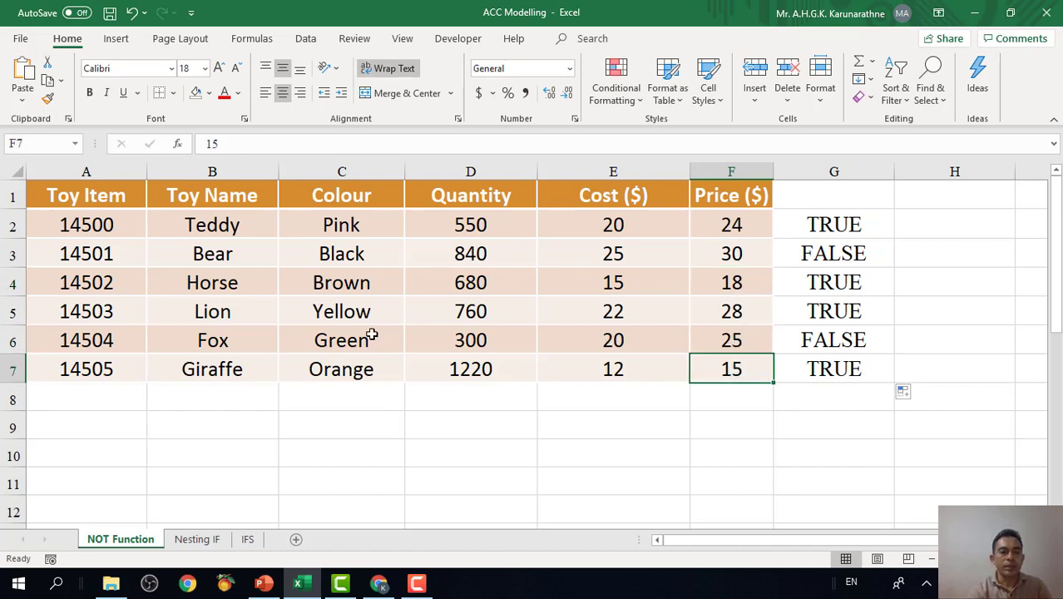
Step: Compare the Colour entries of the Fox and Bear rows with their NOT results in G6 and G3
{"action": "left_click", "coordinate": [222, 343]}
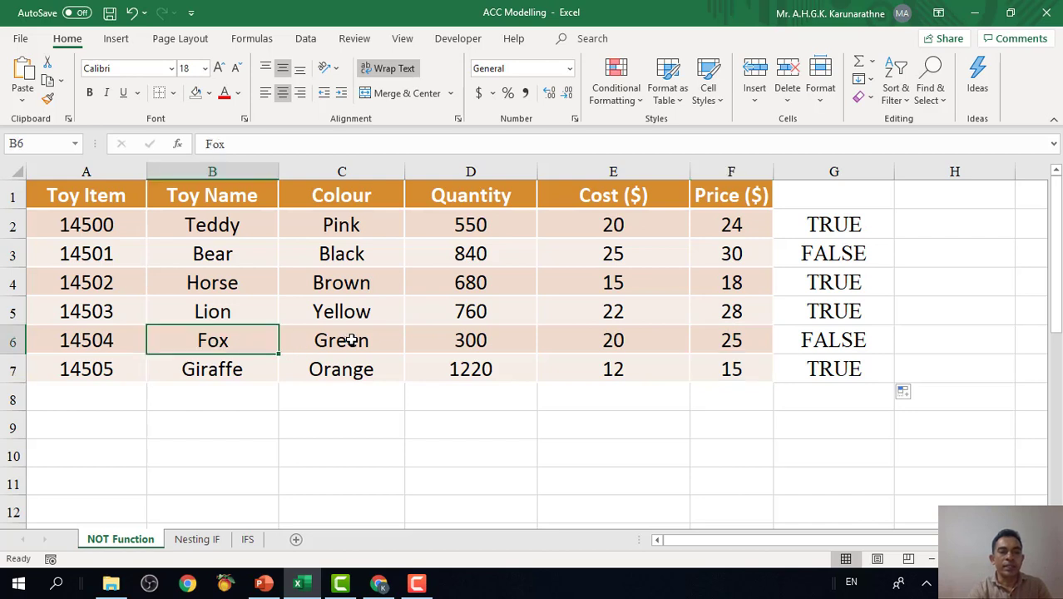
{"action": "left_click", "coordinate": [352, 341]}
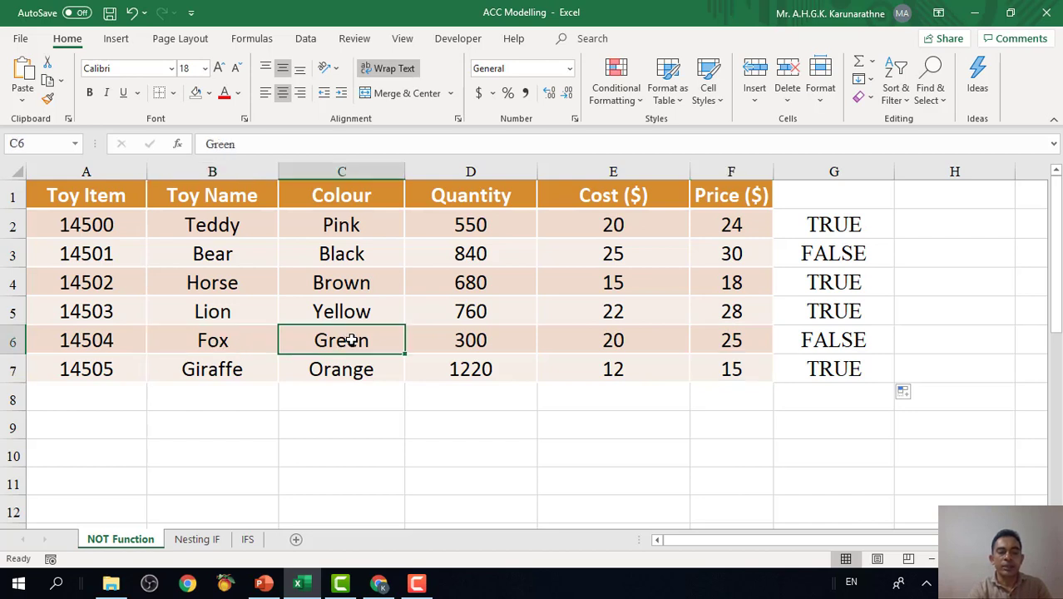
{"action": "left_click", "coordinate": [224, 344]}
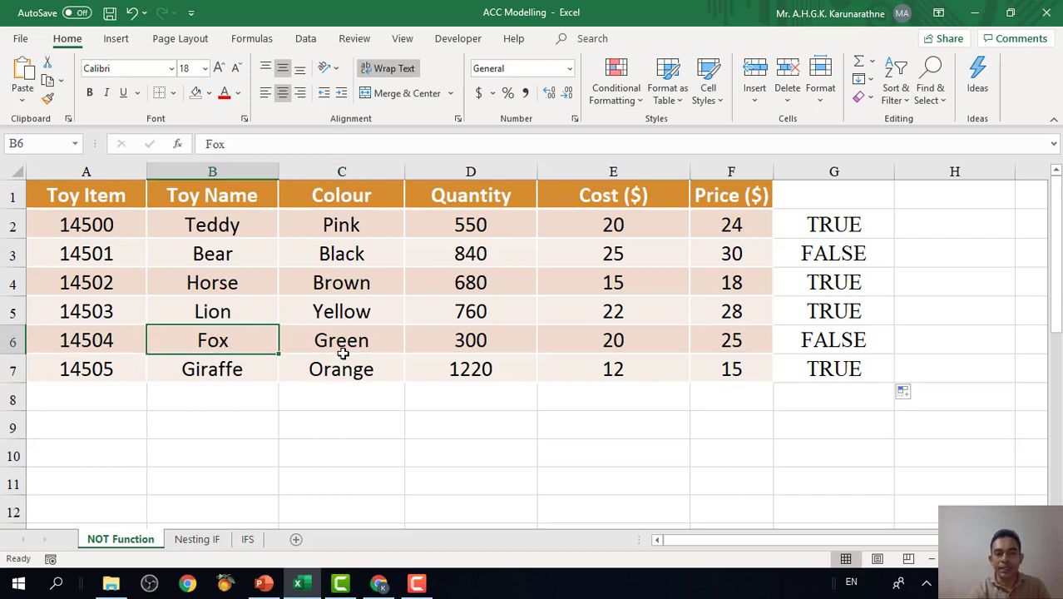
{"action": "left_click", "coordinate": [827, 340]}
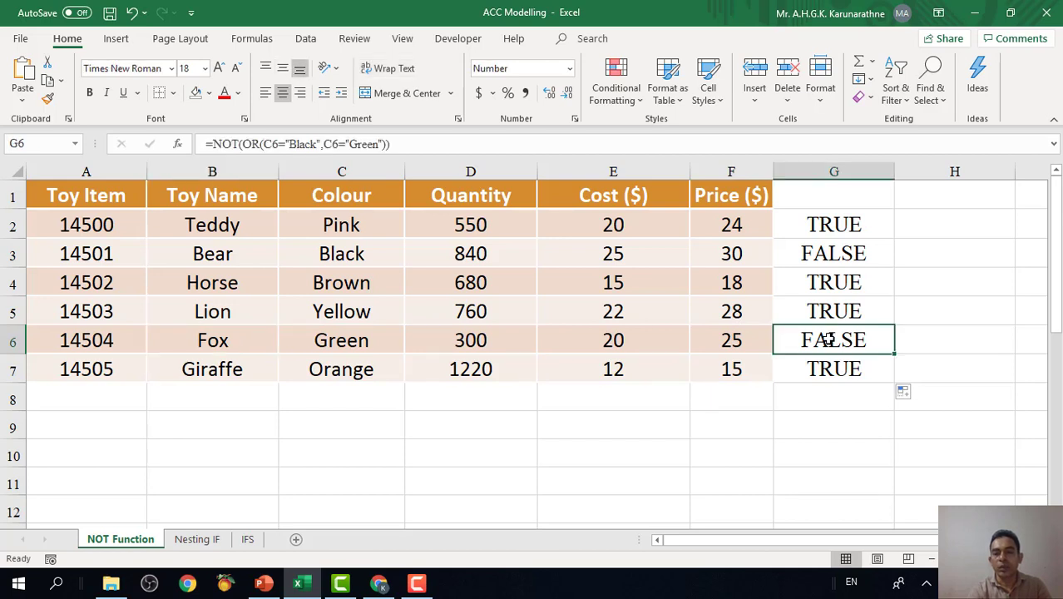
{"action": "left_click", "coordinate": [213, 257]}
{"action": "left_click", "coordinate": [356, 260]}
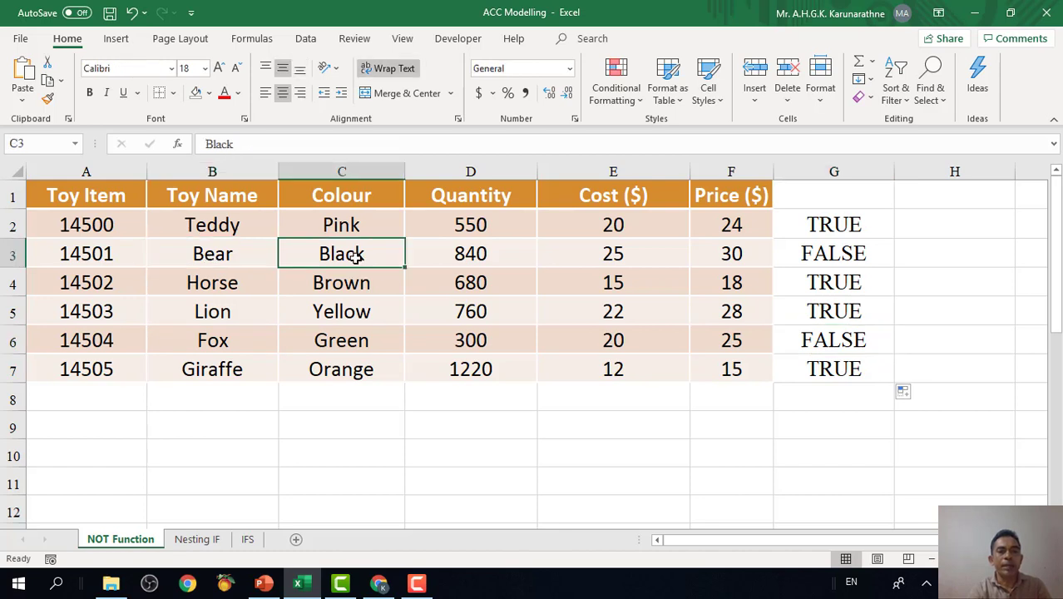
{"action": "left_click", "coordinate": [852, 254]}
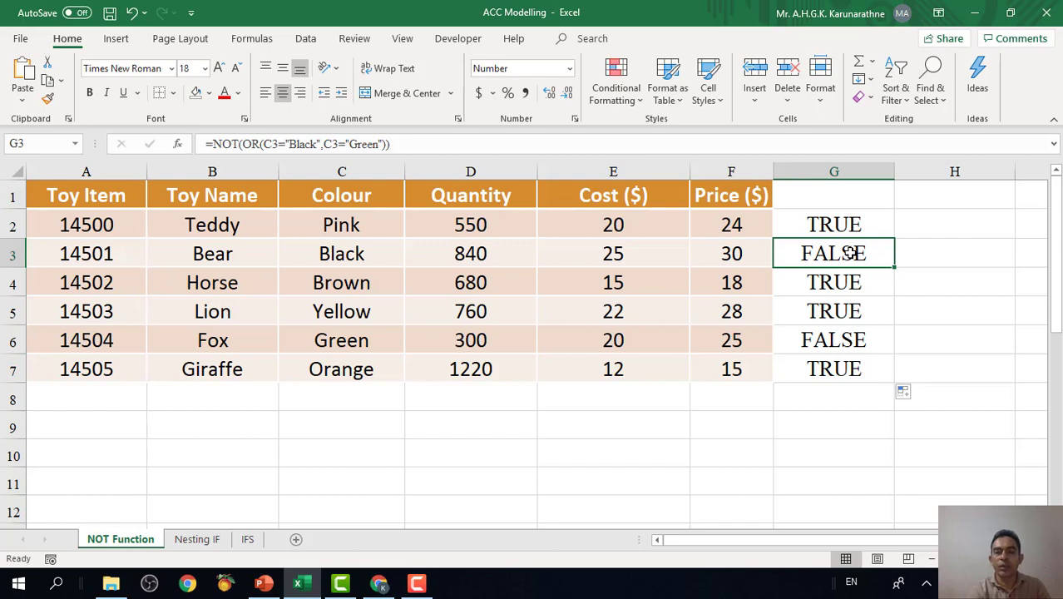
Step: Wrap the NOT test in G2 in IF with "YES" for true and "NO" for false: =IF(NOT(OR(C2="Black",C2="Green")),"YES","NO")
{"action": "left_click", "coordinate": [859, 234]}
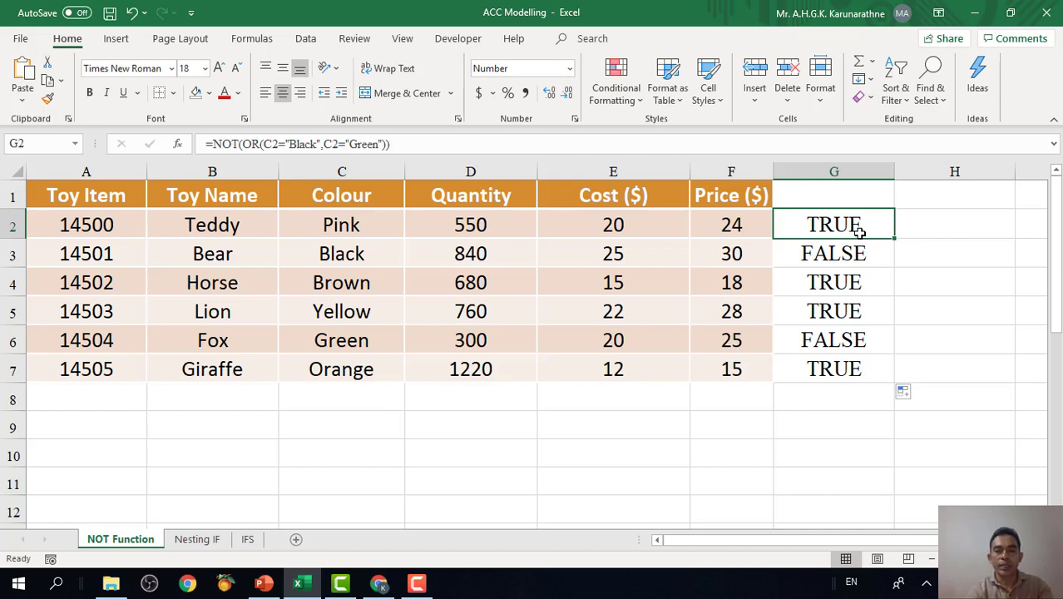
{"action": "left_click", "coordinate": [213, 145]}
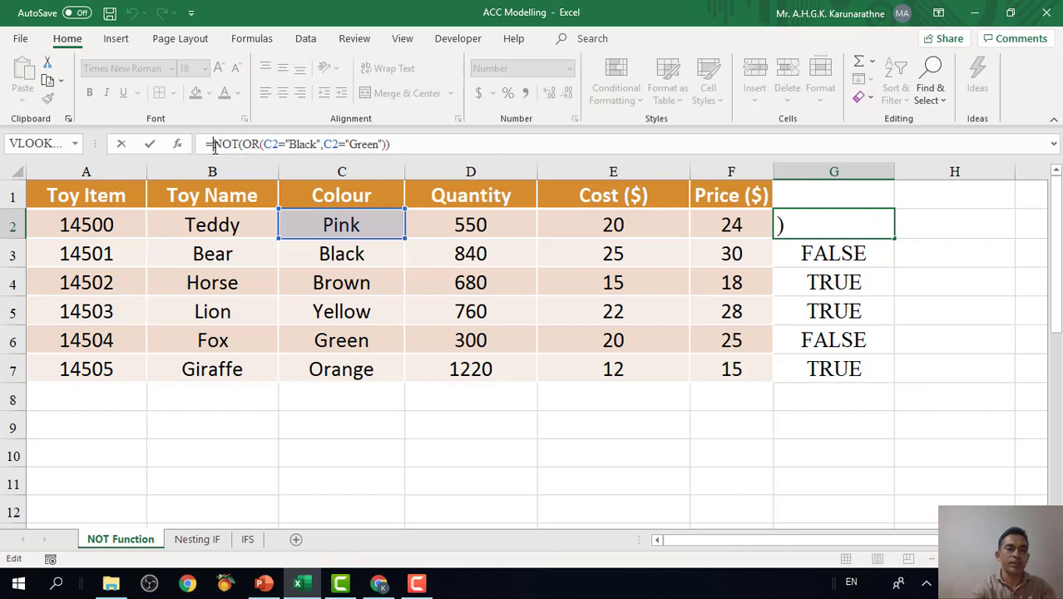
{"action": "type", "text": "if"}
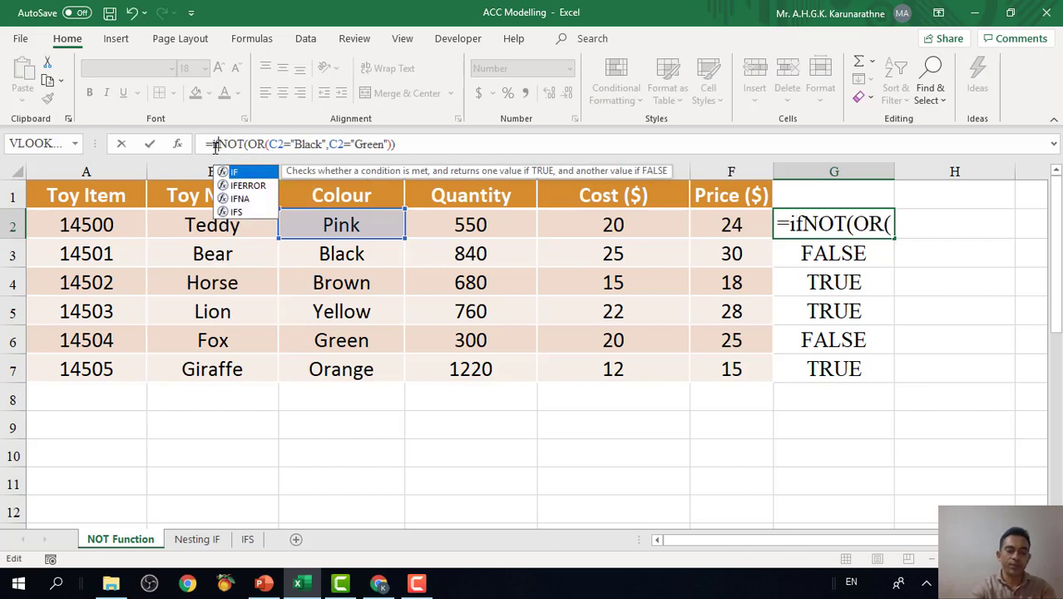
{"action": "type", "text": "("}
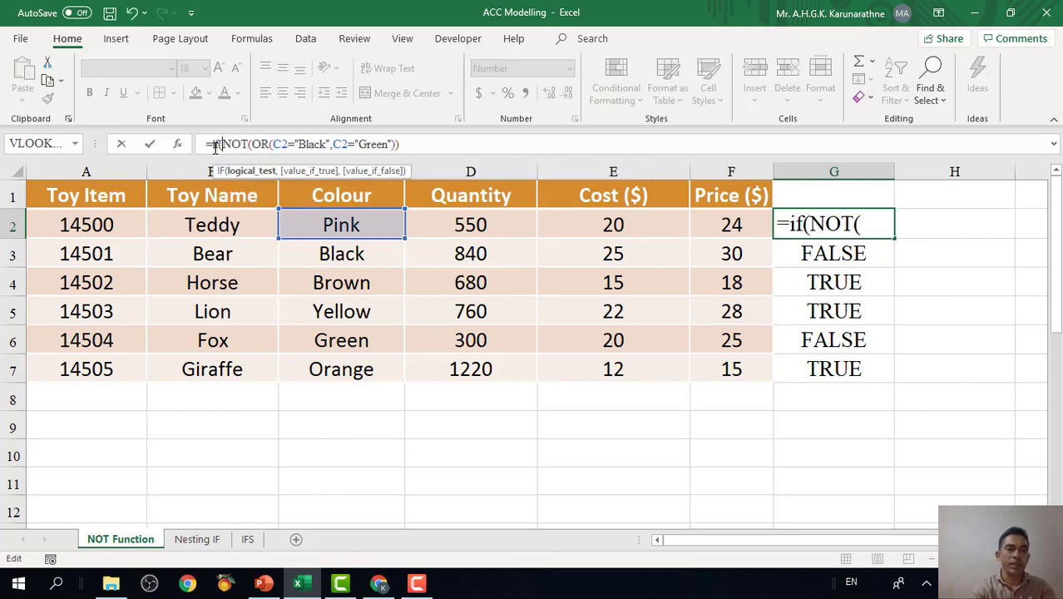
{"action": "left_click", "coordinate": [403, 144]}
{"action": "type", "text": ","}
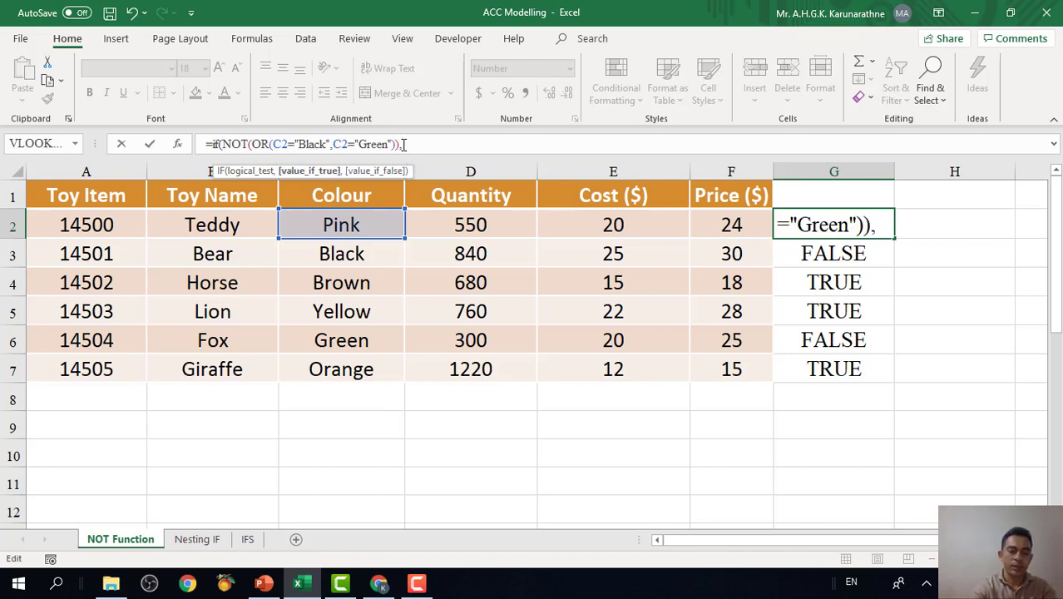
{"action": "type", "text": "\"YES\""}
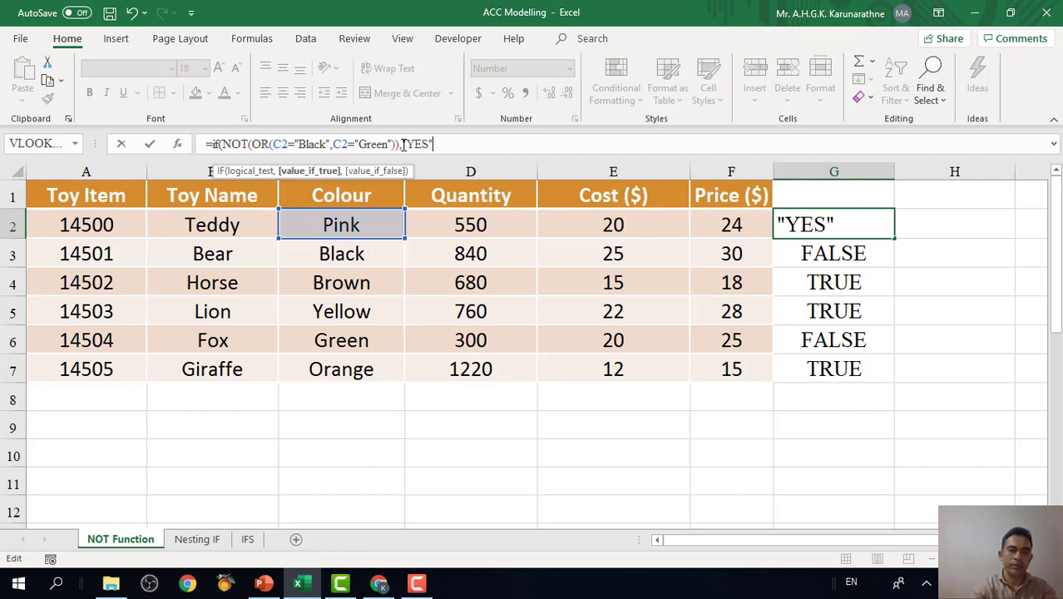
{"action": "type", "text": ","}
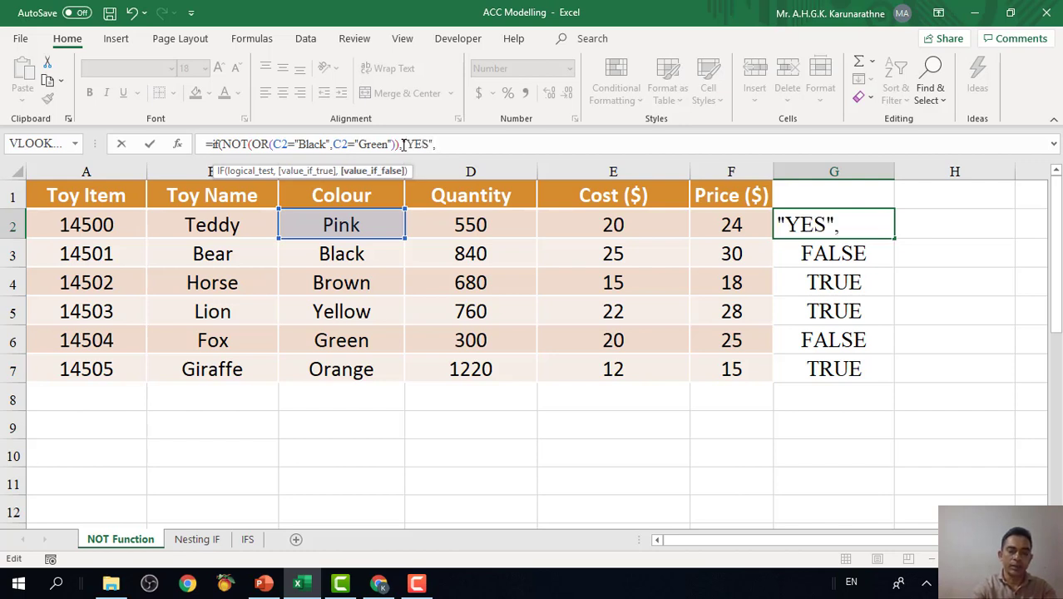
{"action": "type", "text": "NO"}
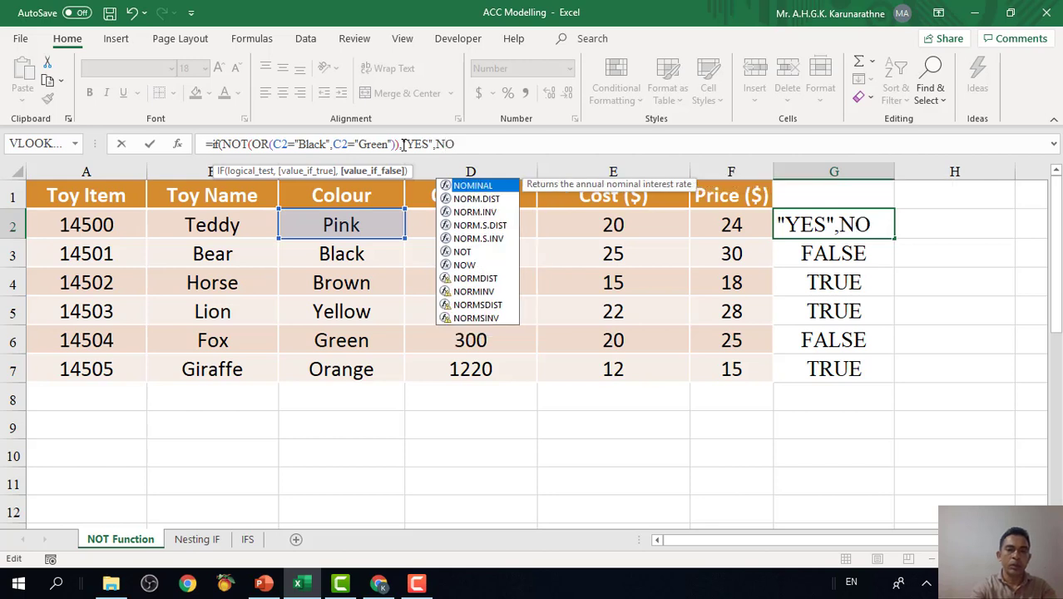
{"action": "key", "text": "BackSpace"}
{"action": "key", "text": "BackSpace"}
{"action": "type", "text": "\"NO\""}
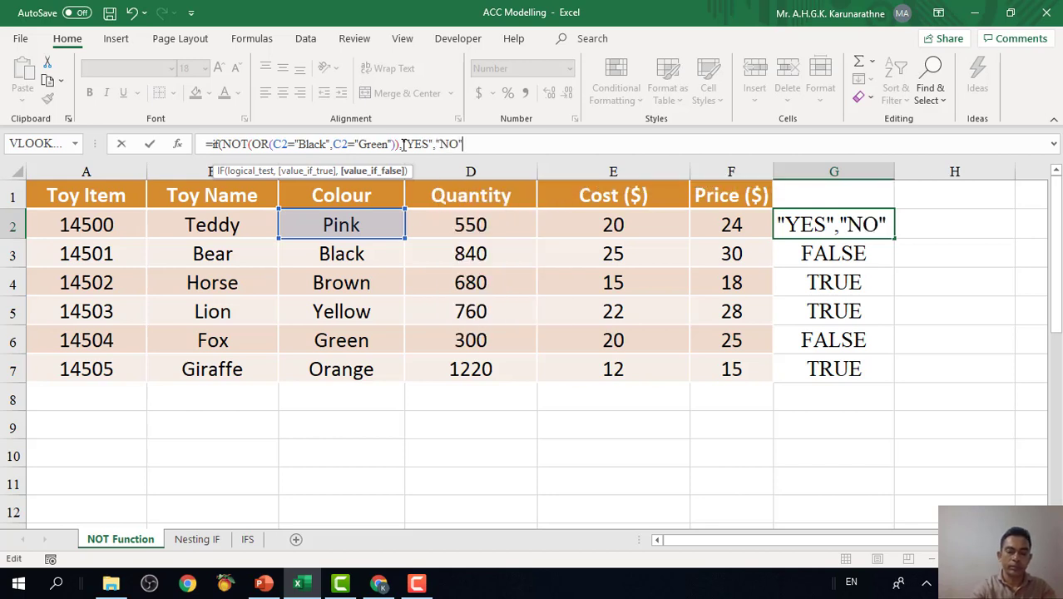
{"action": "type", "text": ")"}
{"action": "key", "text": "Return"}
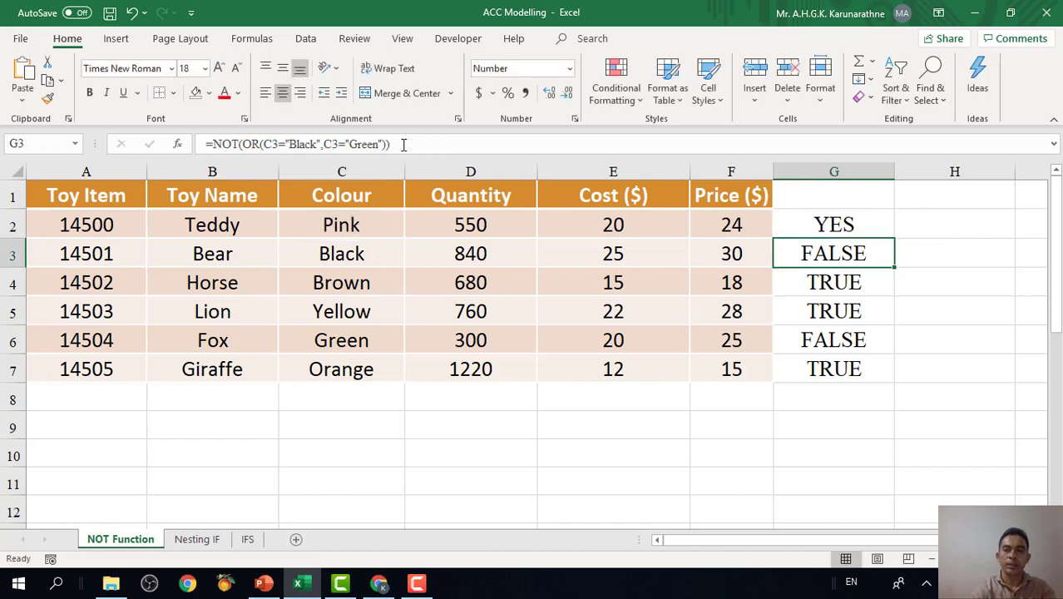
Step: Fill the IF formula from G2 down through G7 and select the results G2:G7
{"action": "left_click", "coordinate": [858, 228]}
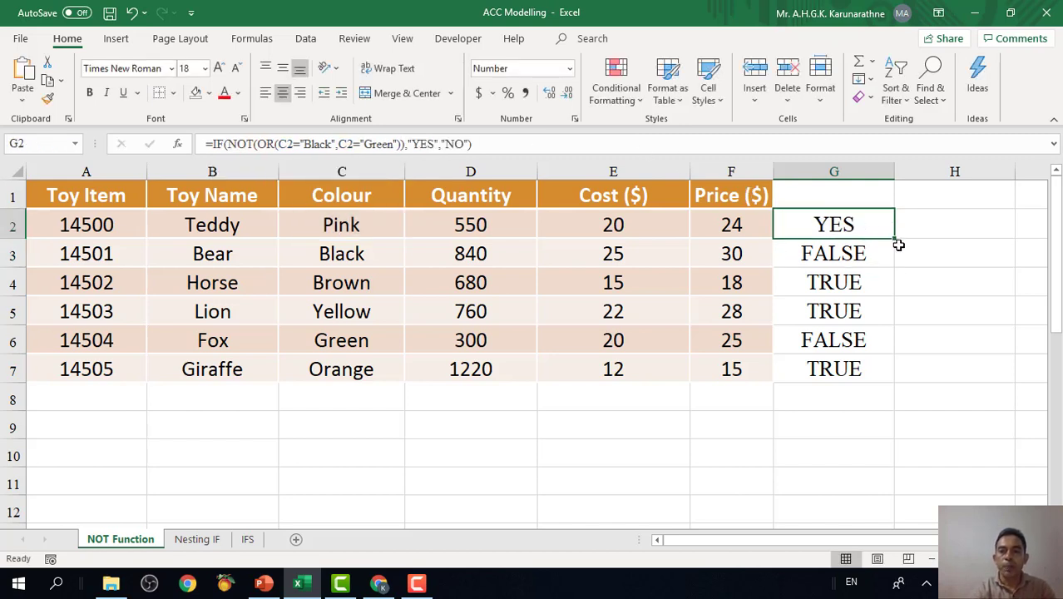
{"action": "left_click_drag", "start_coordinate": [896, 239], "coordinate": [906, 379]}
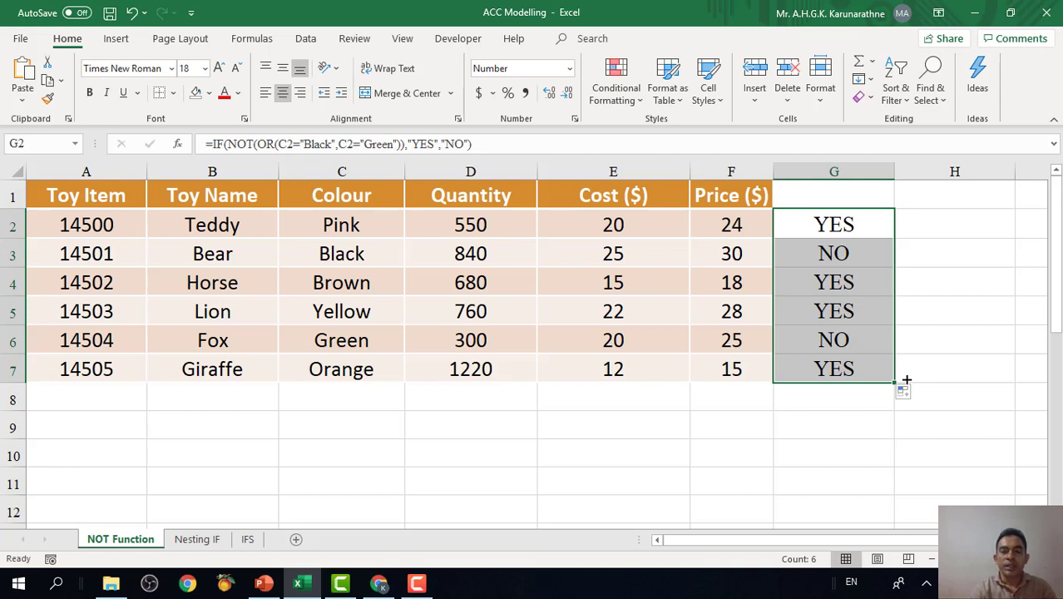
{"action": "left_click", "coordinate": [868, 250]}
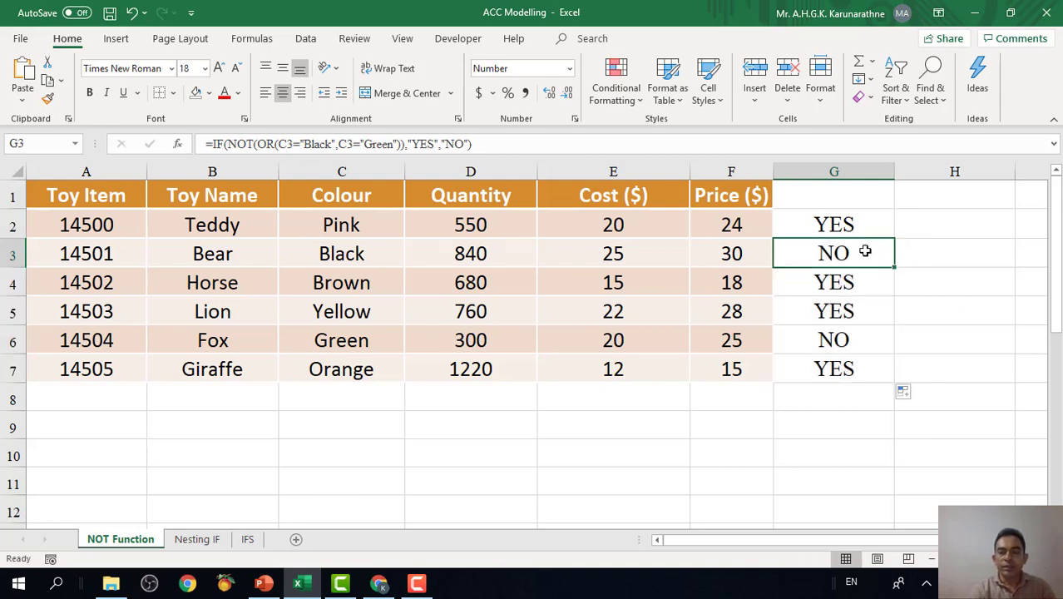
{"action": "left_click_drag", "start_coordinate": [855, 223], "coordinate": [865, 363]}
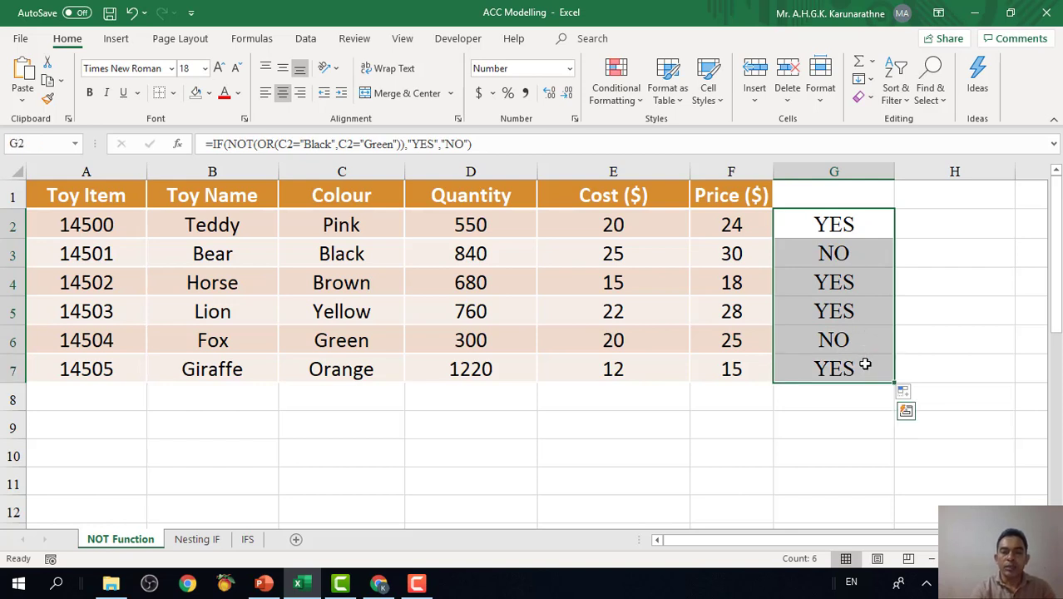
Step: Set the IF formula's value-if-false argument in G3 to empty text ("") and apply the revised formula throughout G2:G7
{"action": "left_click", "coordinate": [851, 258]}
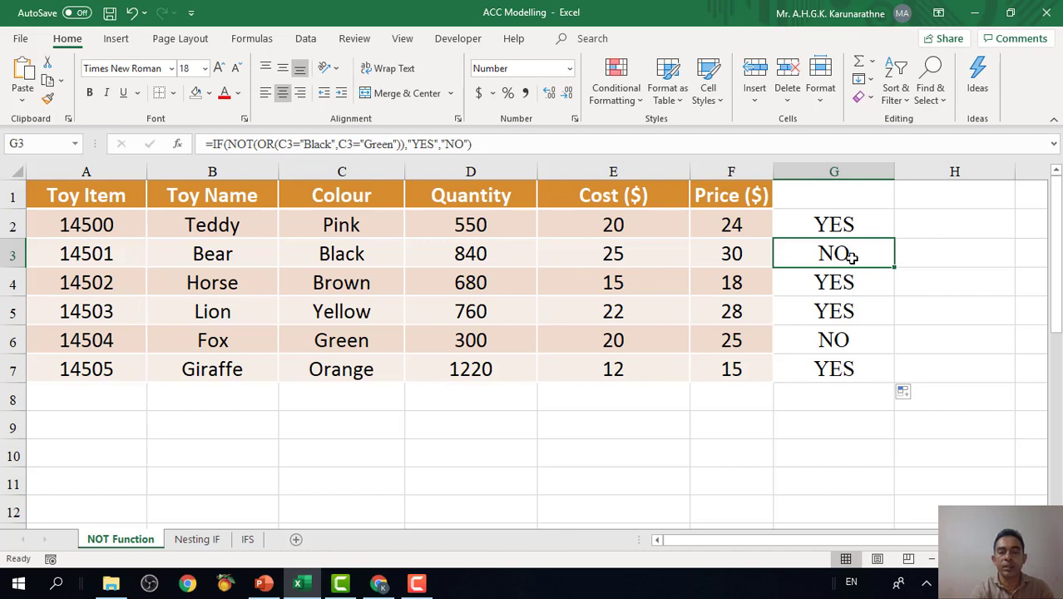
{"action": "left_click", "coordinate": [464, 145]}
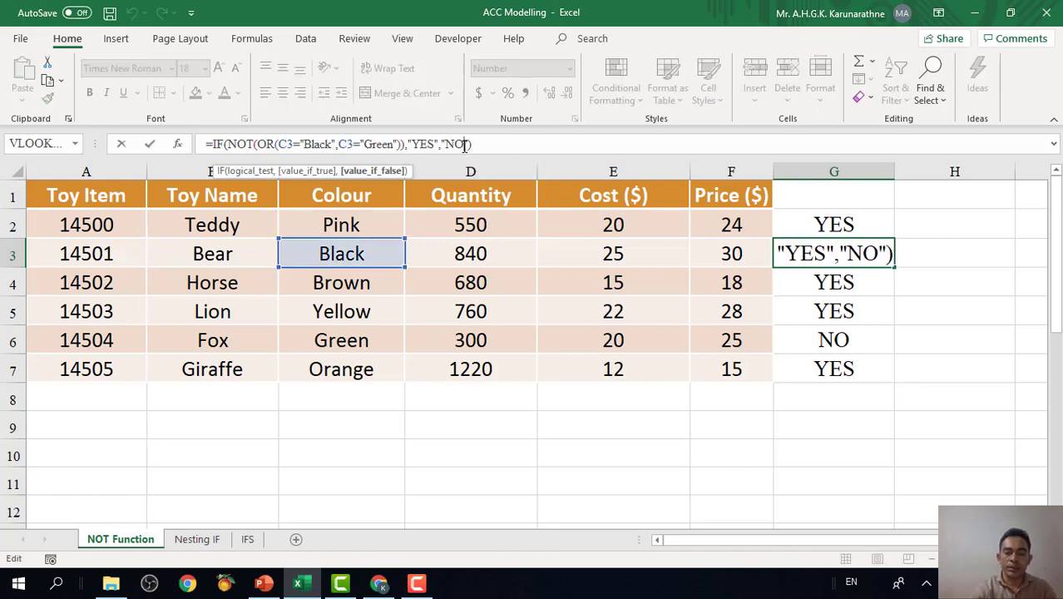
{"action": "key", "text": "BackSpace"}
{"action": "key", "text": "BackSpace"}
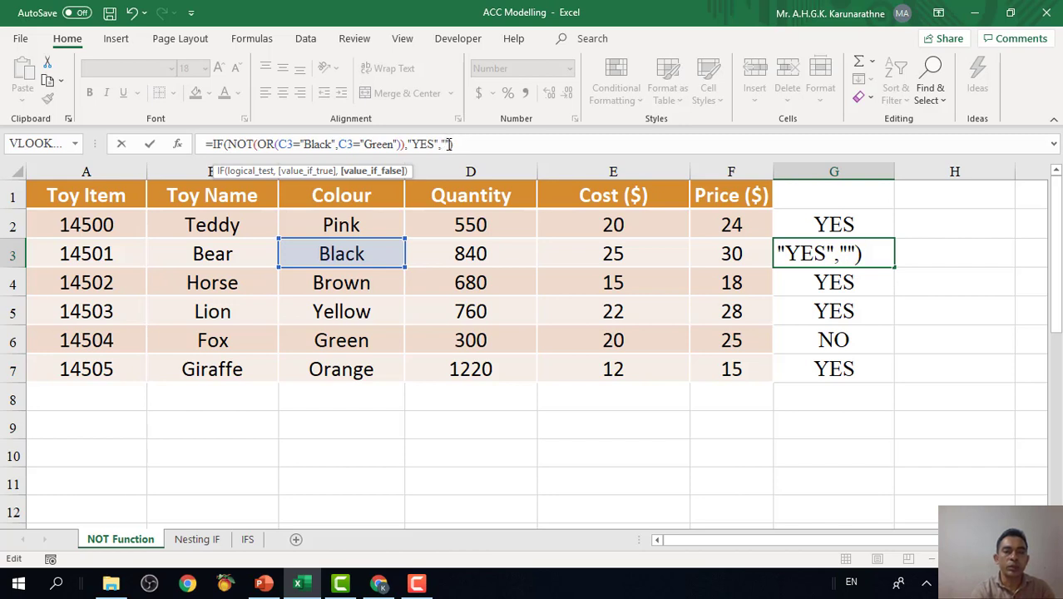
{"action": "type", "text": "NO"}
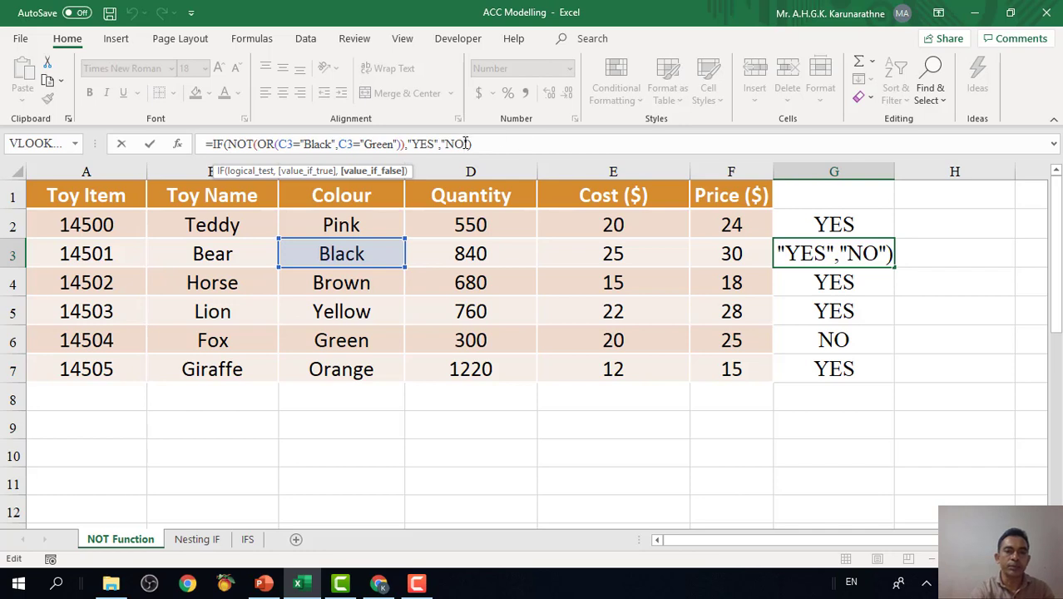
{"action": "key", "text": "BackSpace"}
{"action": "key", "text": "BackSpace"}
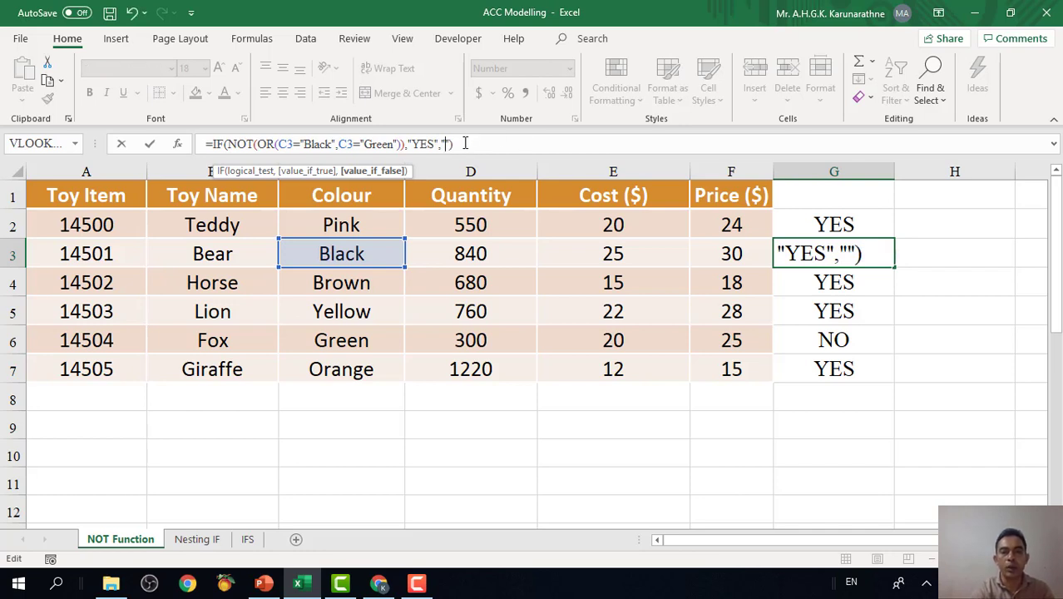
{"action": "key", "text": "Return"}
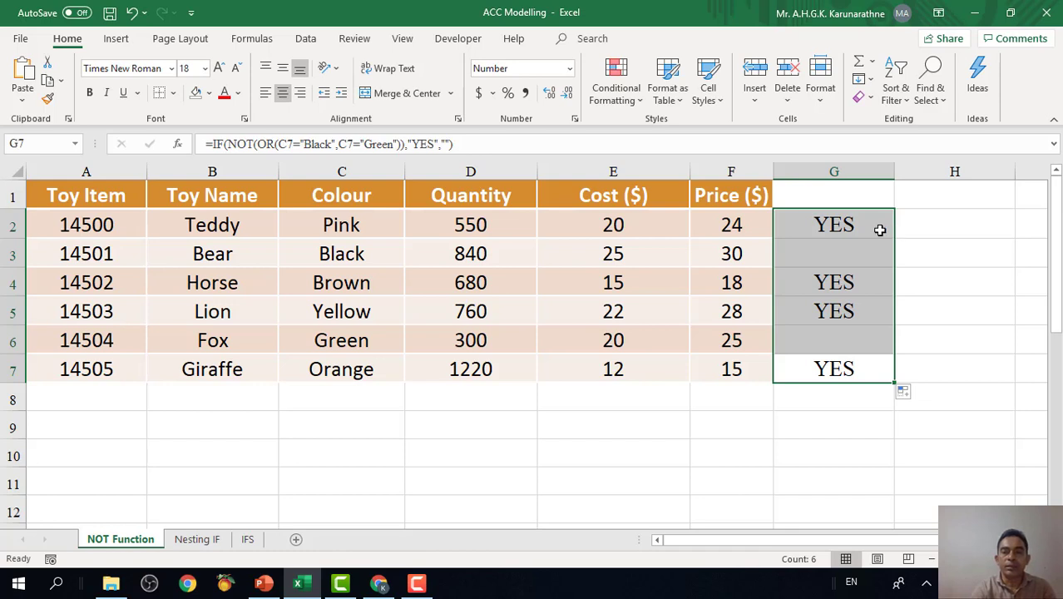
{"action": "left_click", "coordinate": [880, 230]}
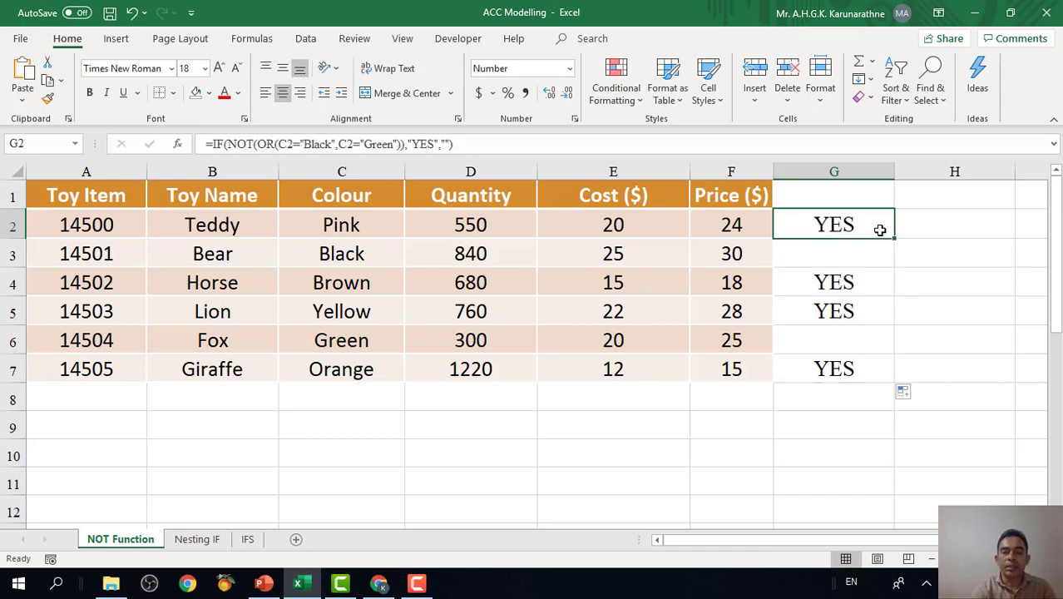
Step: Switch to the PowerPoint presentation and show the Activity 2 slide full screen to read its colour and price requirements
{"action": "left_click", "coordinate": [735, 225]}
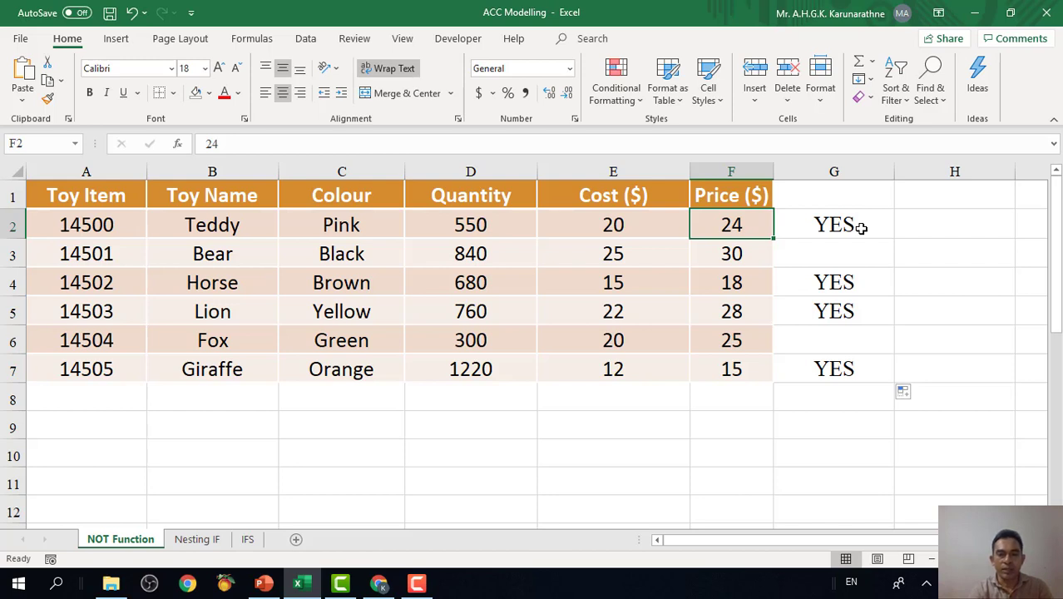
{"action": "left_click", "coordinate": [380, 587]}
{"action": "left_click", "coordinate": [263, 585]}
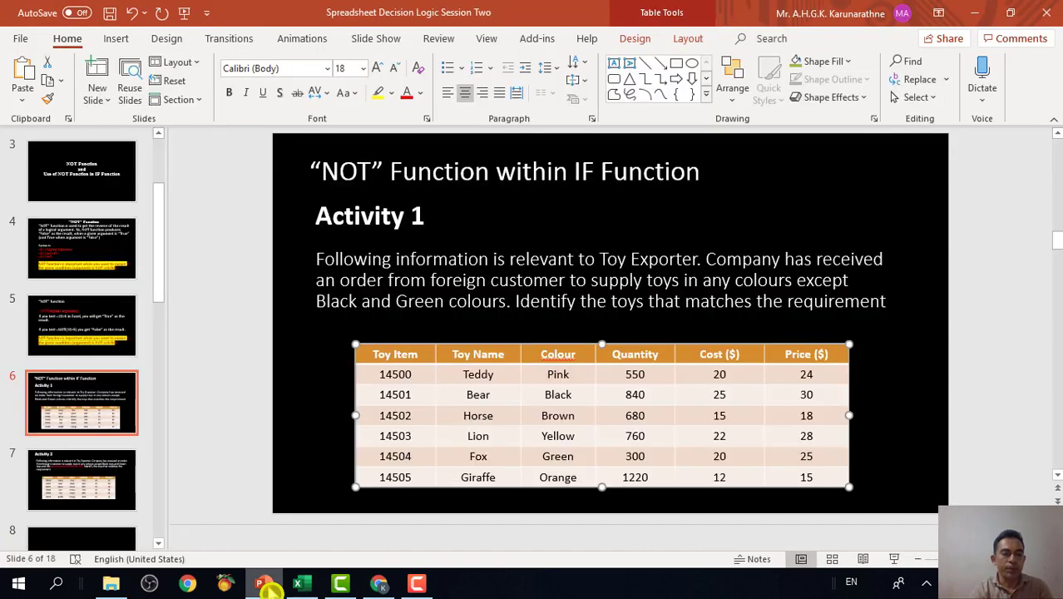
{"action": "left_click", "coordinate": [106, 475]}
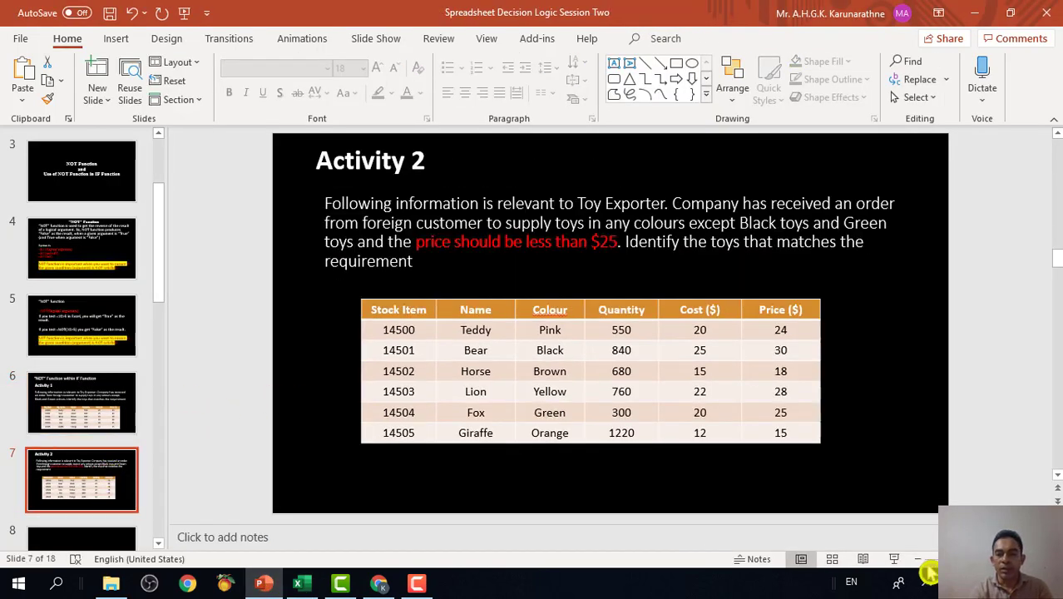
{"action": "left_click", "coordinate": [896, 560]}
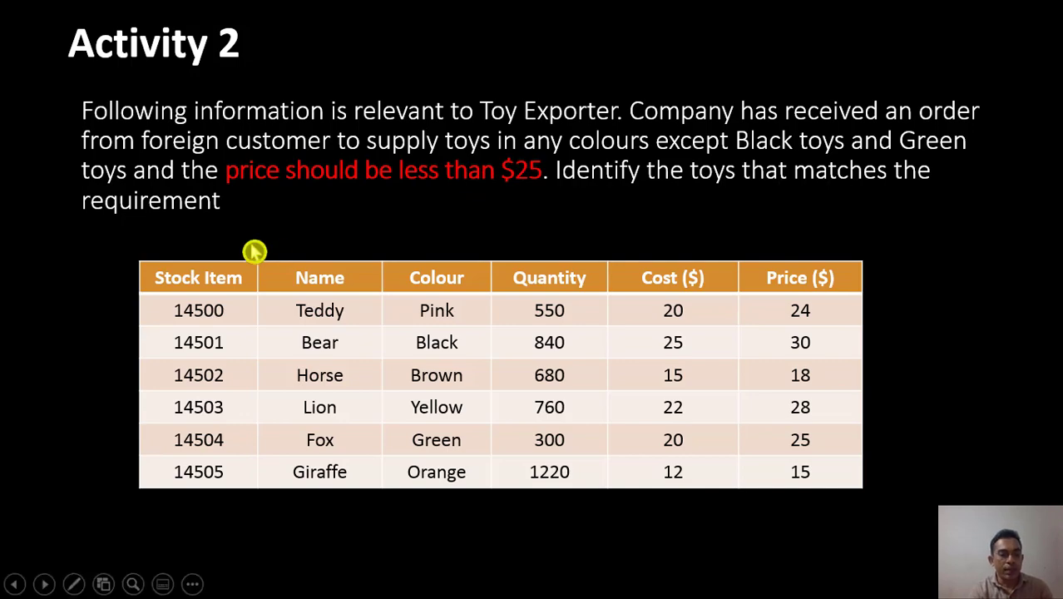
Step: Close the slide show, switch back to the Excel toy table and clear the results in G2:G7
{"action": "key", "text": "Escape"}
{"action": "left_click", "coordinate": [374, 301]}
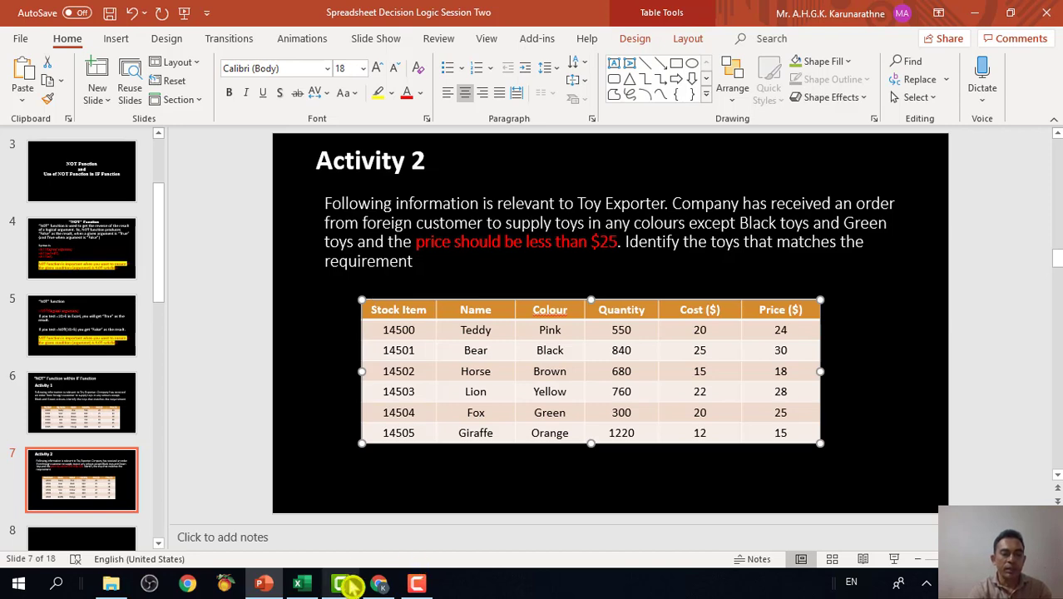
{"action": "left_click", "coordinate": [302, 587]}
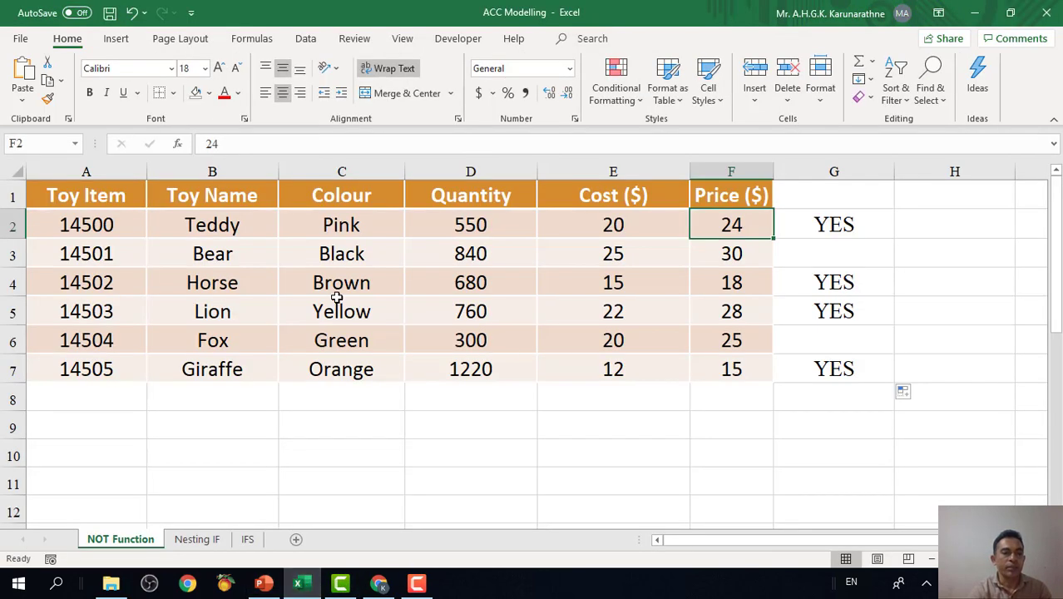
{"action": "left_click", "coordinate": [61, 184]}
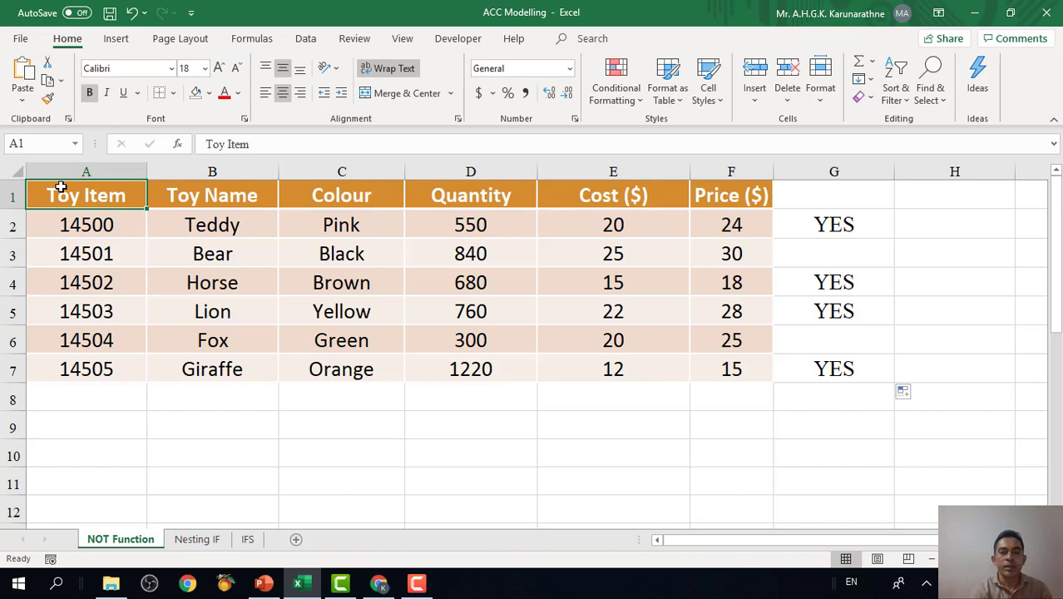
{"action": "left_click_drag", "start_coordinate": [852, 220], "coordinate": [850, 375]}
{"action": "key", "text": "Delete"}
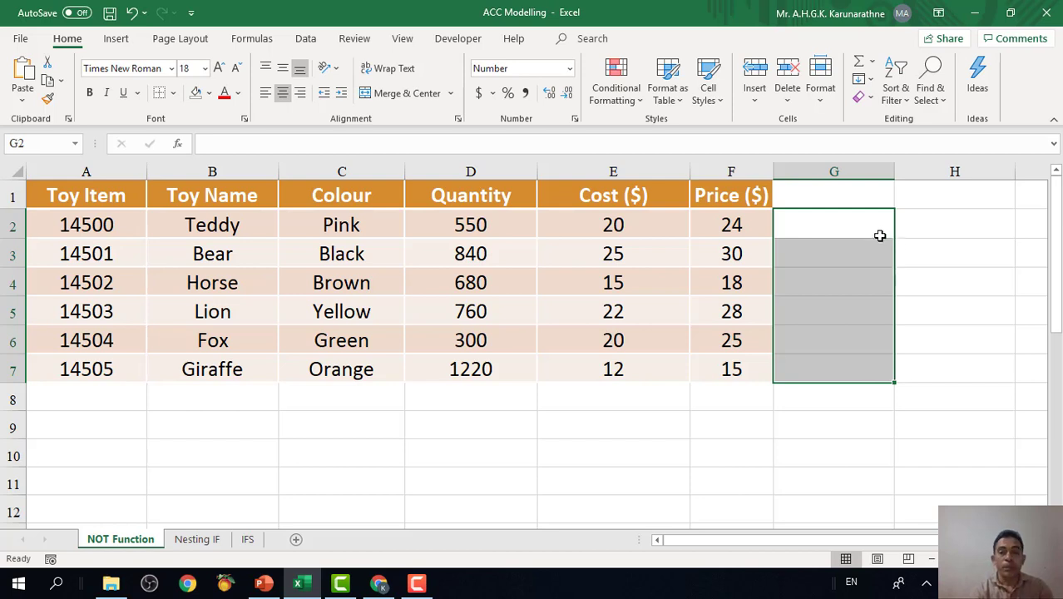
Step: Examine the Colour entries of the Fox and Bear rows and the Cost entry of the Teddy row
{"action": "left_click", "coordinate": [846, 227]}
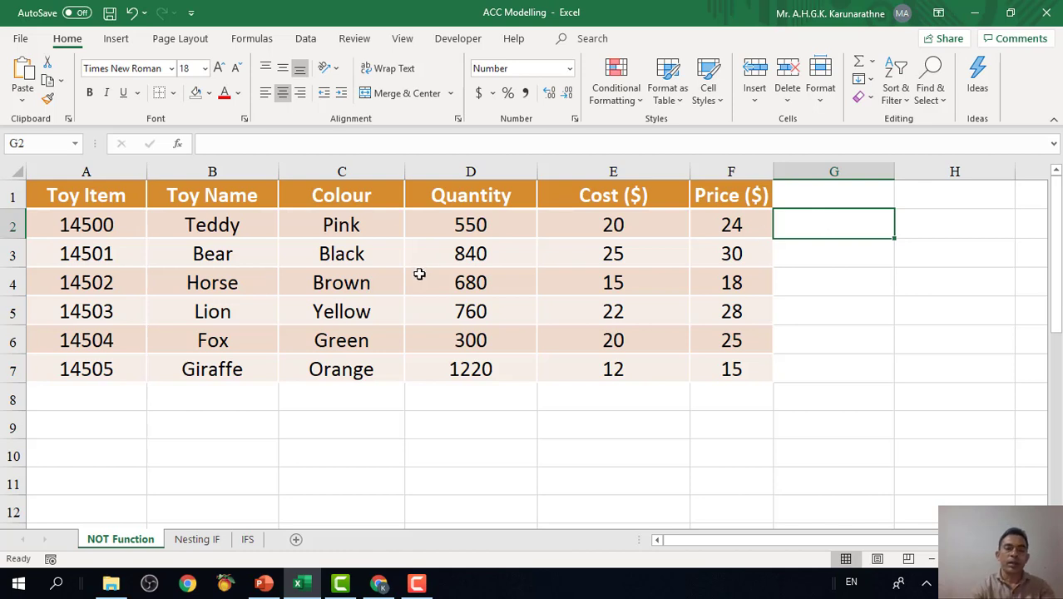
{"action": "left_click", "coordinate": [374, 339]}
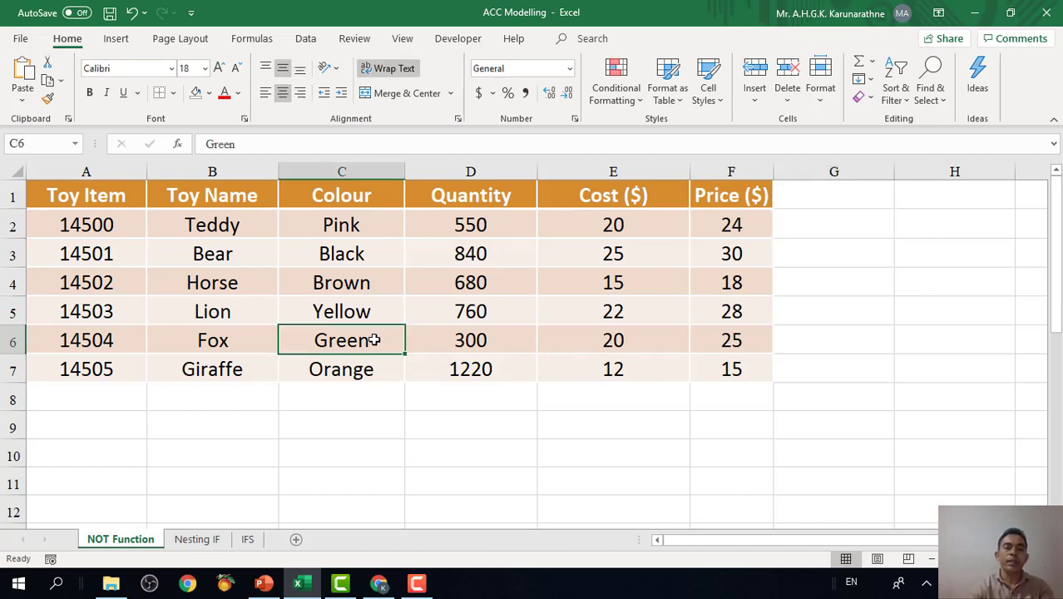
{"action": "left_click", "coordinate": [368, 252]}
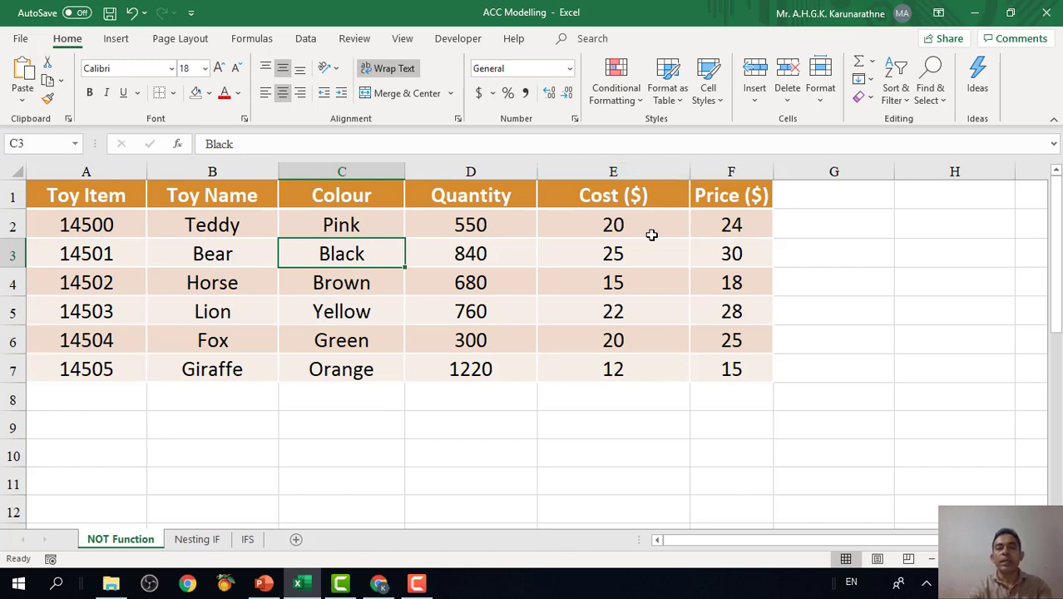
{"action": "left_click", "coordinate": [626, 230]}
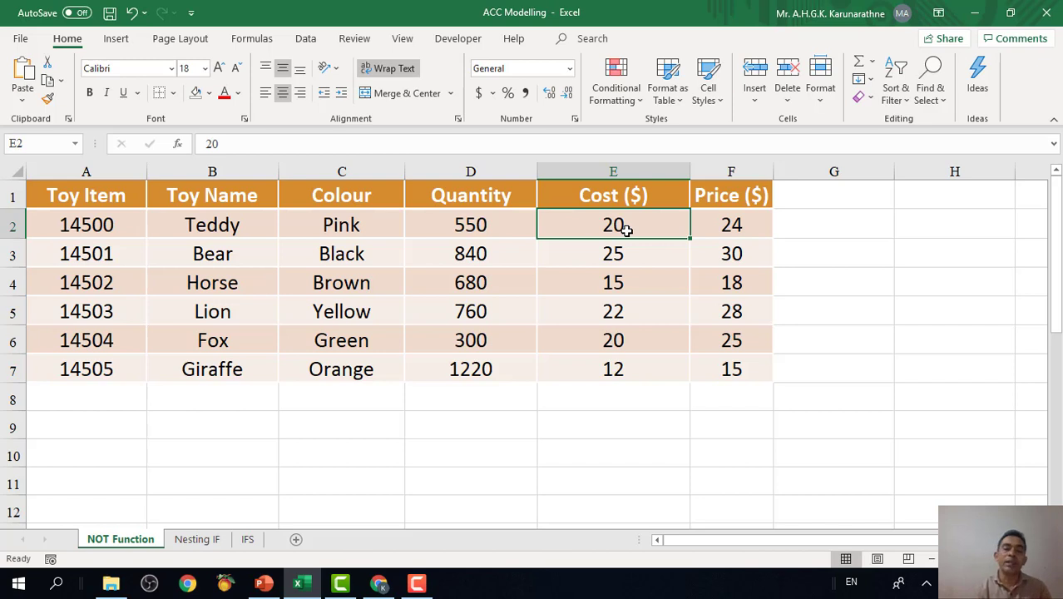
Step: Begin an IF formula in G2 with AND and the price test F2<25 as its first condition: =if(and(F2<25,
{"action": "left_click", "coordinate": [841, 227]}
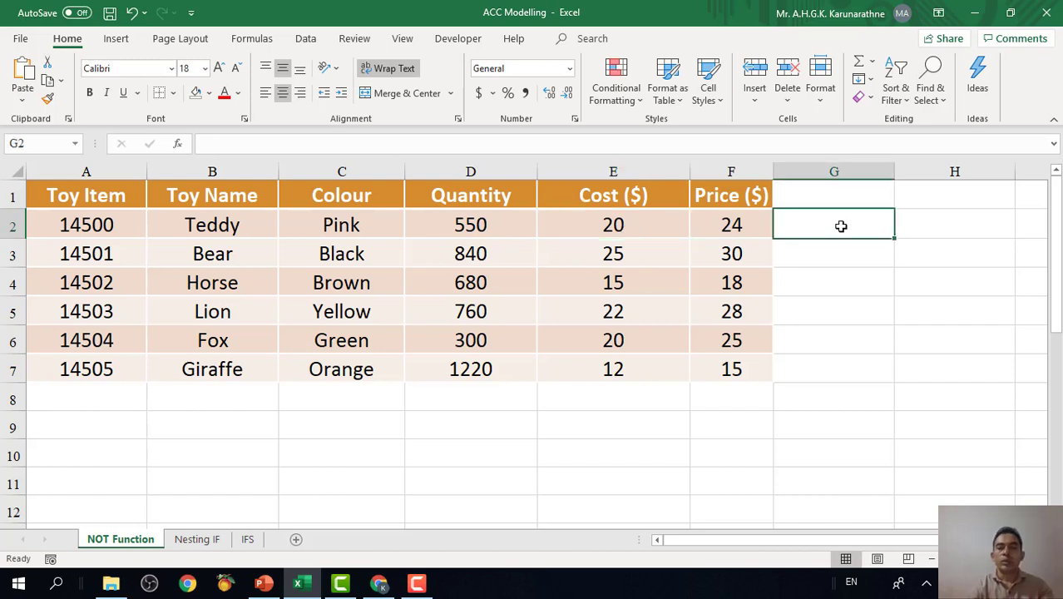
{"action": "double_click", "coordinate": [840, 227]}
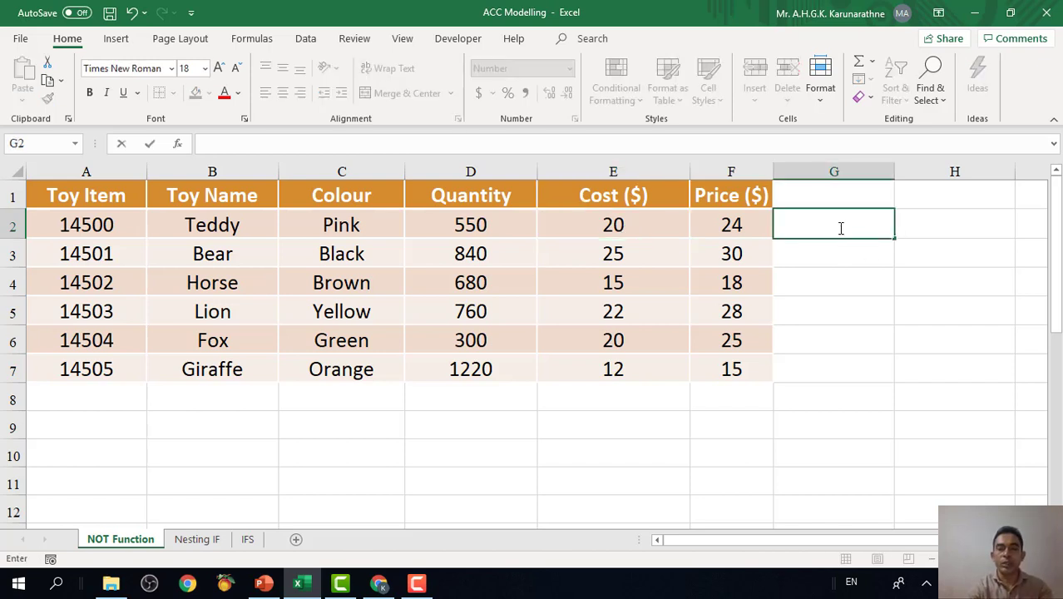
{"action": "left_click", "coordinate": [840, 228]}
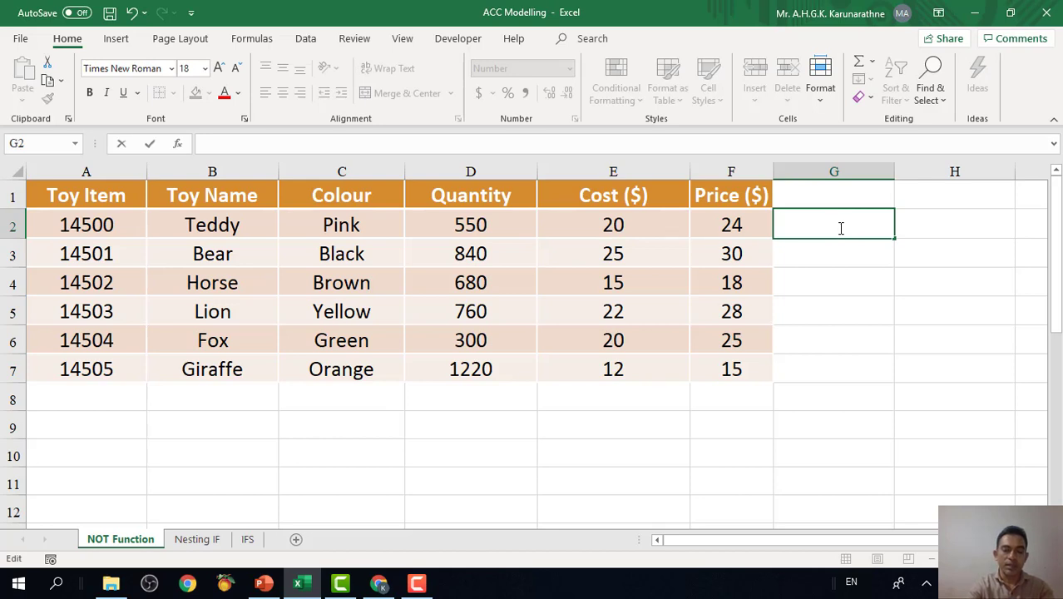
{"action": "type", "text": "=if"}
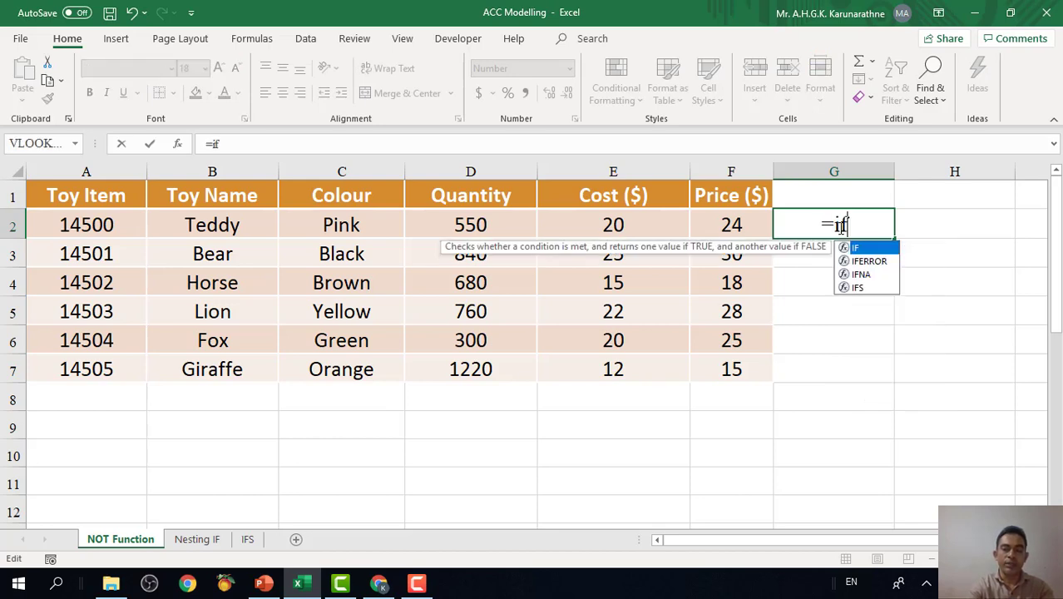
{"action": "type", "text": "(and("}
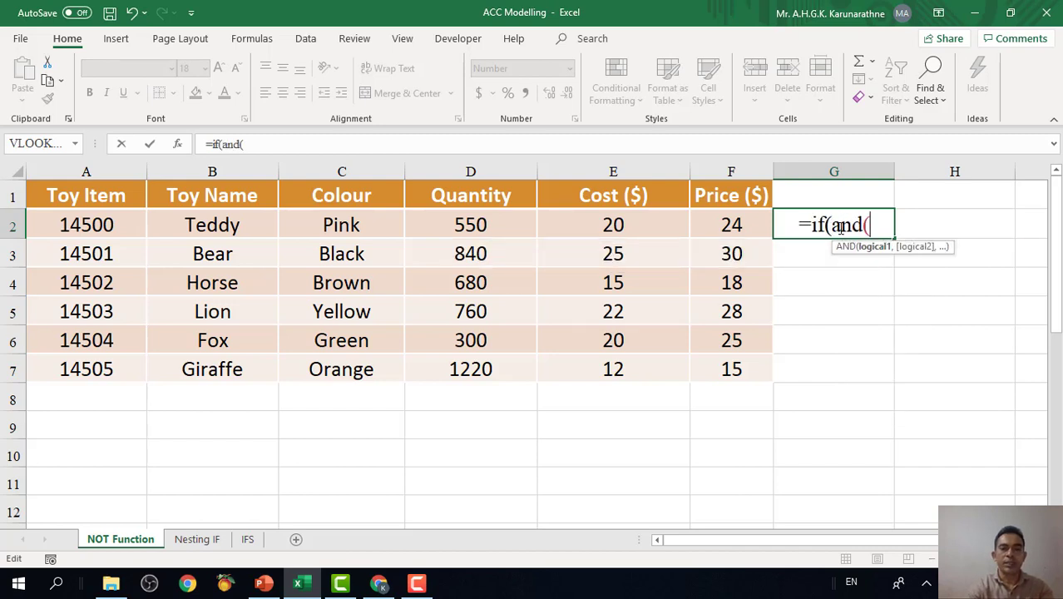
{"action": "left_click", "coordinate": [731, 225]}
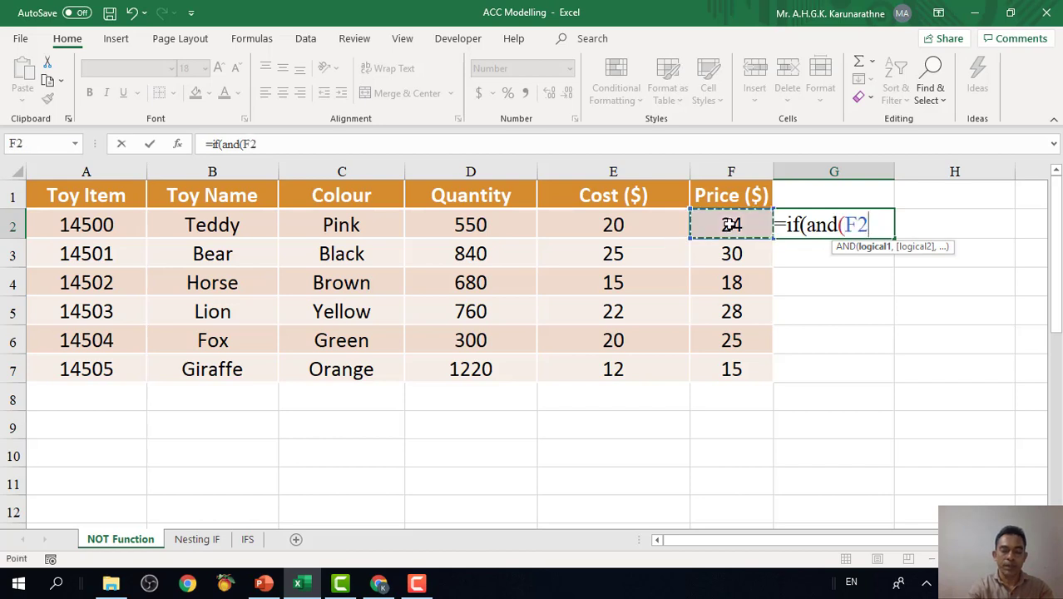
{"action": "type", "text": "<25"}
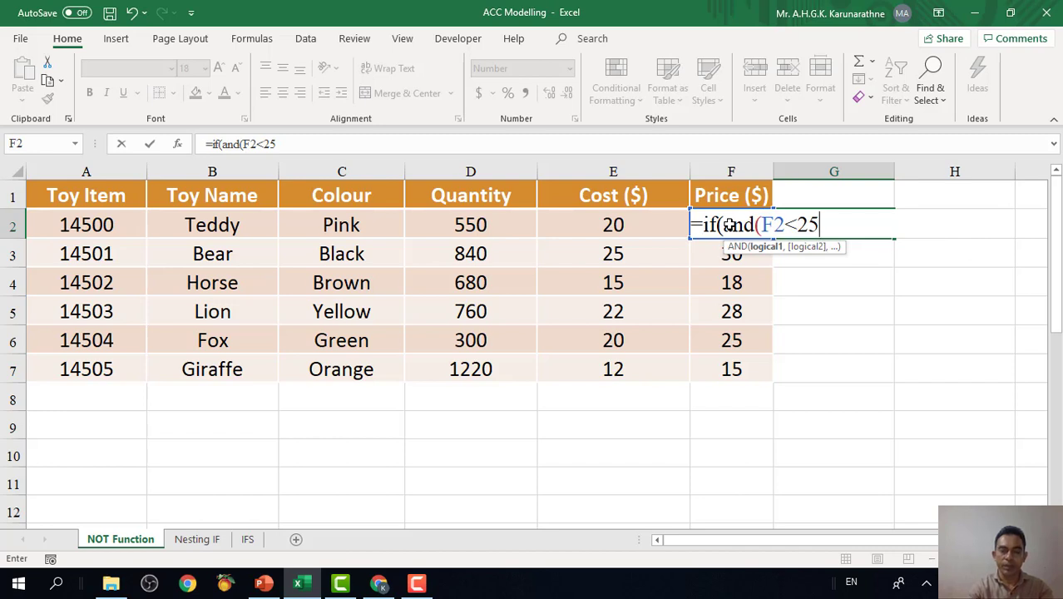
{"action": "type", "text": ","}
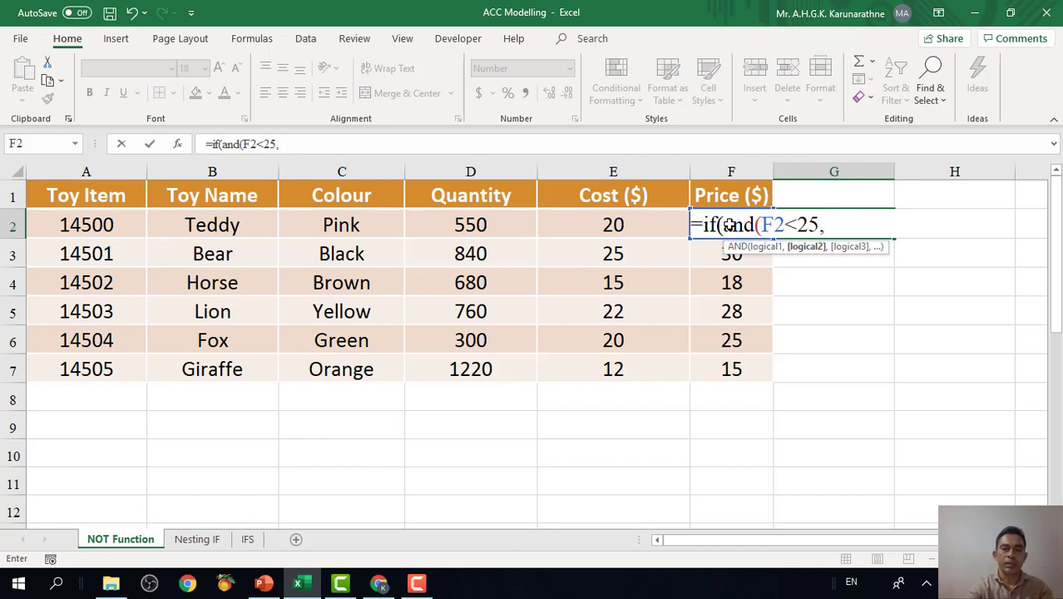
Step: Continue the G2 formula with a NOT containing an OR whose first condition is the colour test C2="Black": not(or(C2="Black",
{"action": "type", "text": "no"}
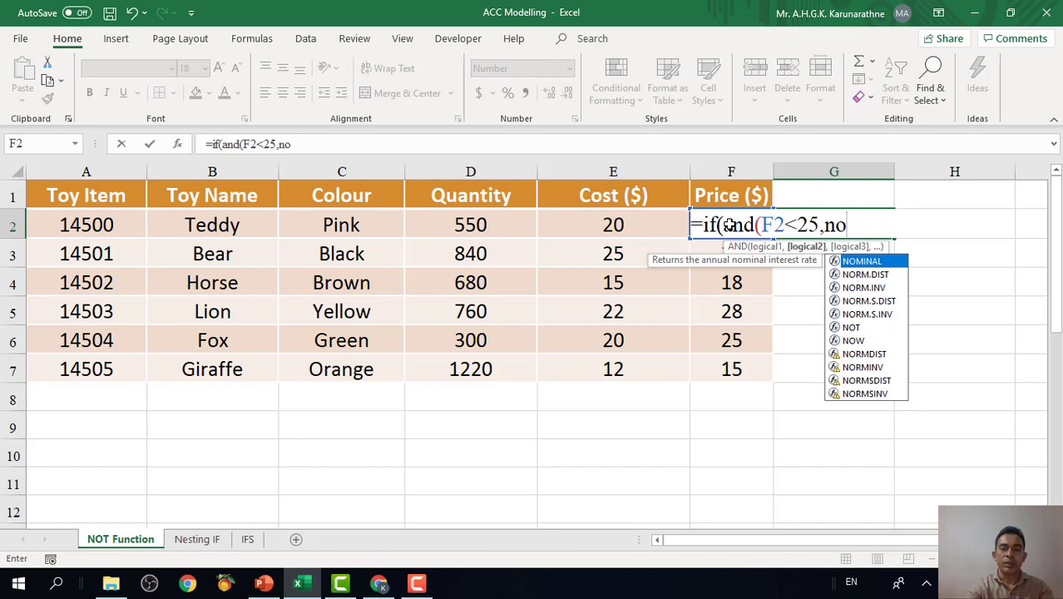
{"action": "type", "text": "t("}
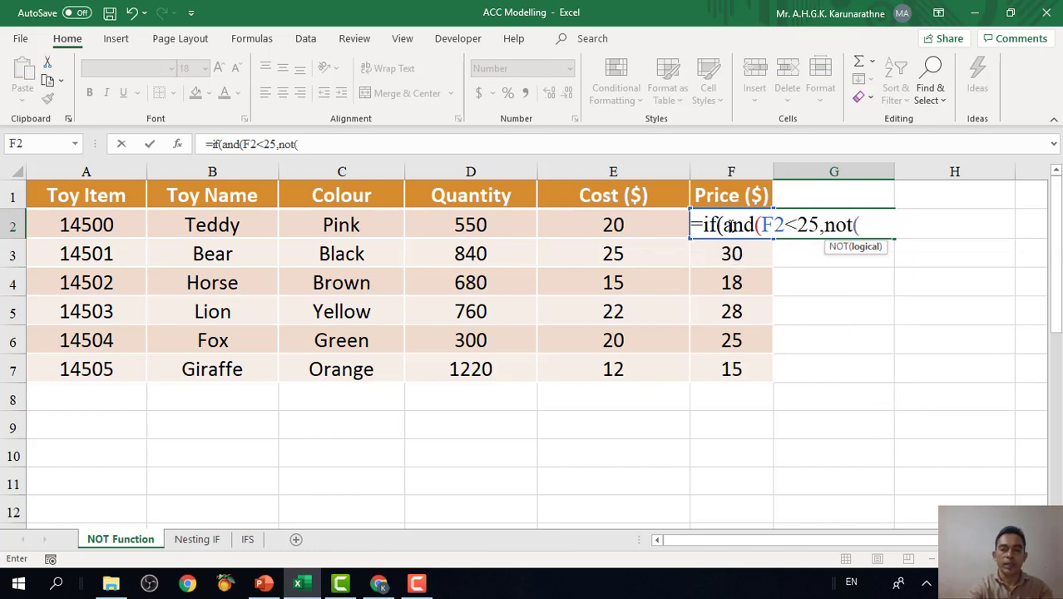
{"action": "type", "text": "or("}
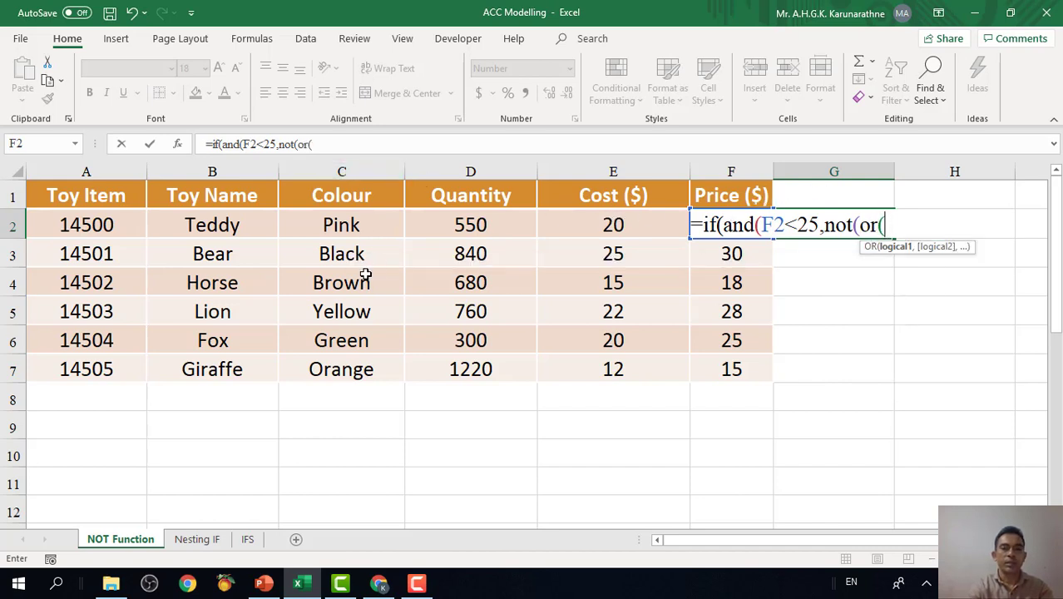
{"action": "left_click", "coordinate": [359, 232]}
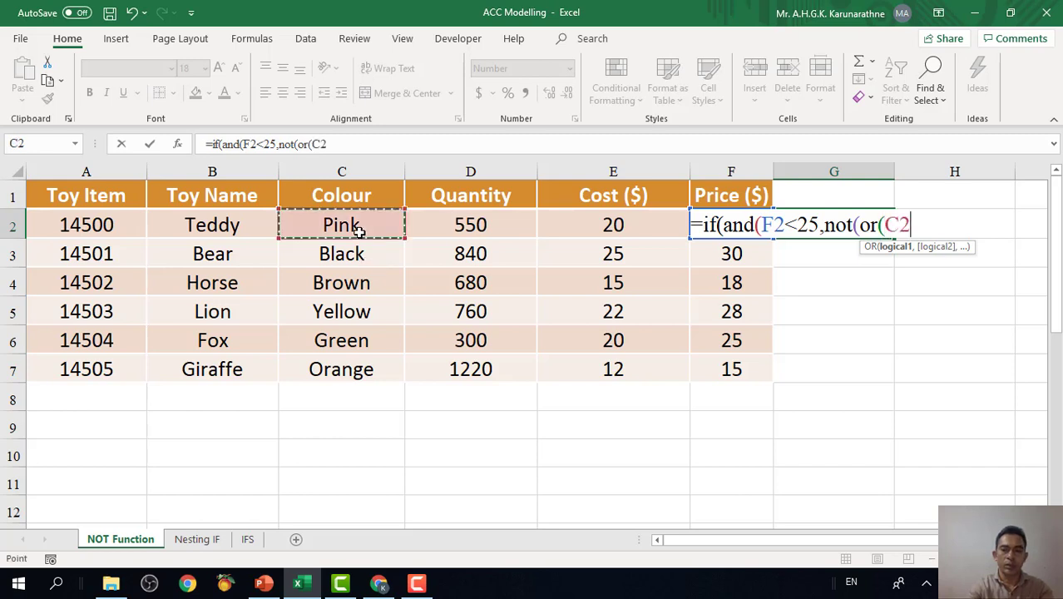
{"action": "type", "text": "="}
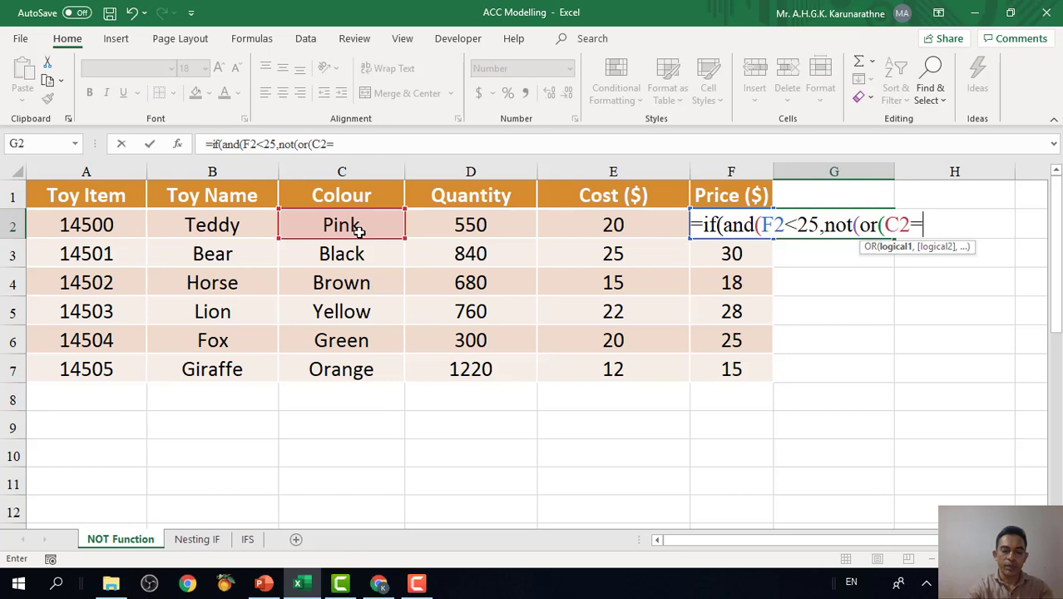
{"action": "type", "text": "\""}
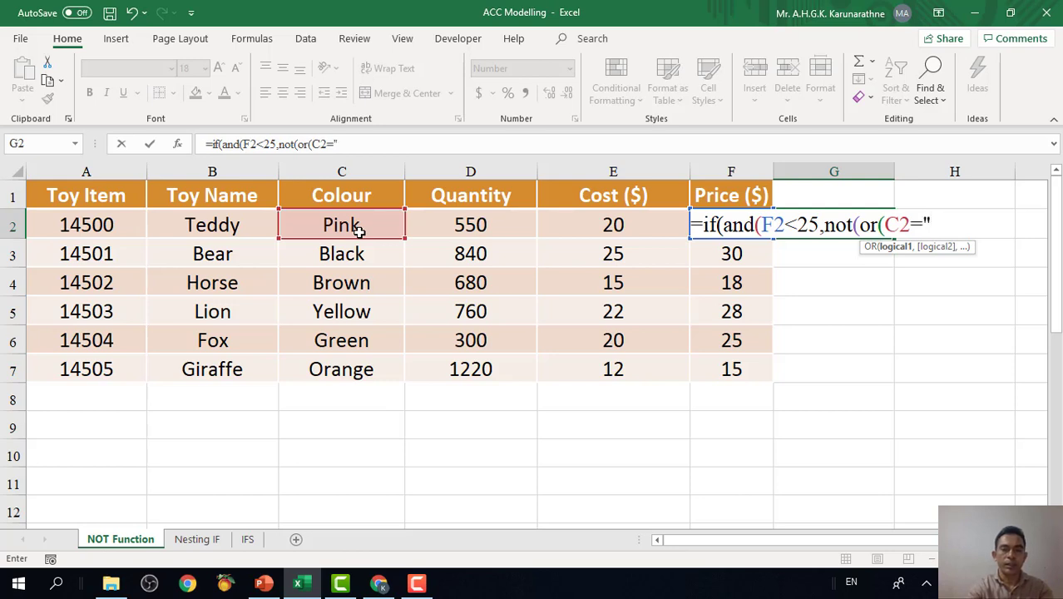
{"action": "type", "text": "Black"}
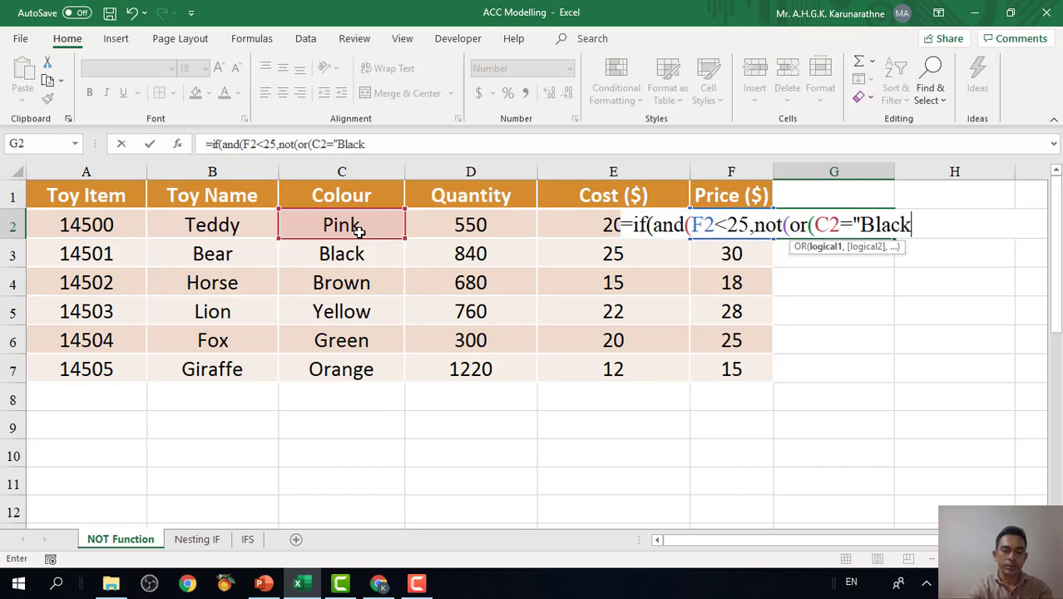
{"action": "type", "text": "\","}
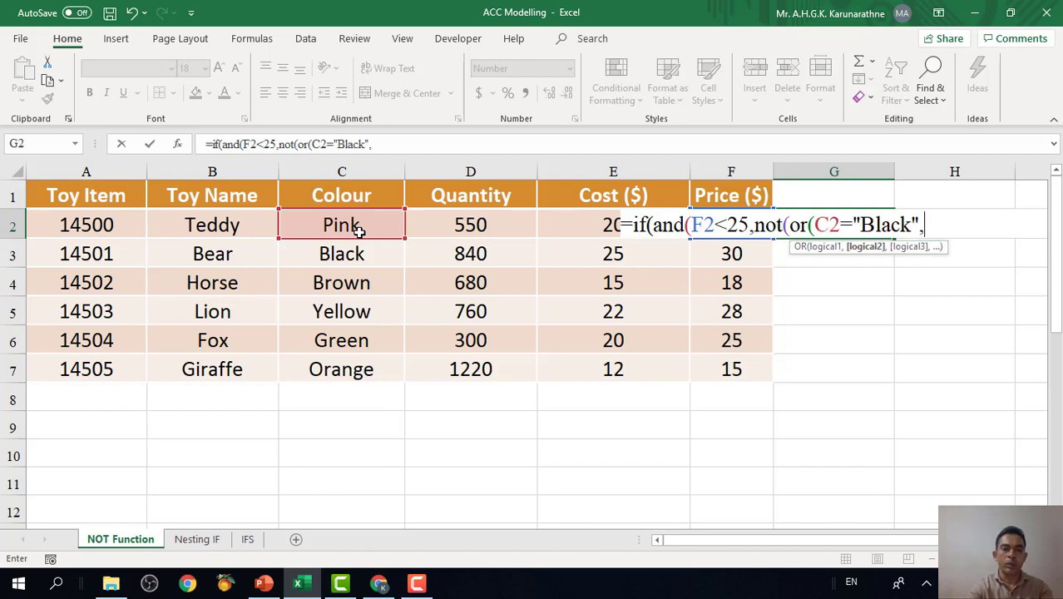
Step: Add C2="Green" as the OR's second condition and close the OR, NOT and AND functions
{"action": "left_click", "coordinate": [358, 232]}
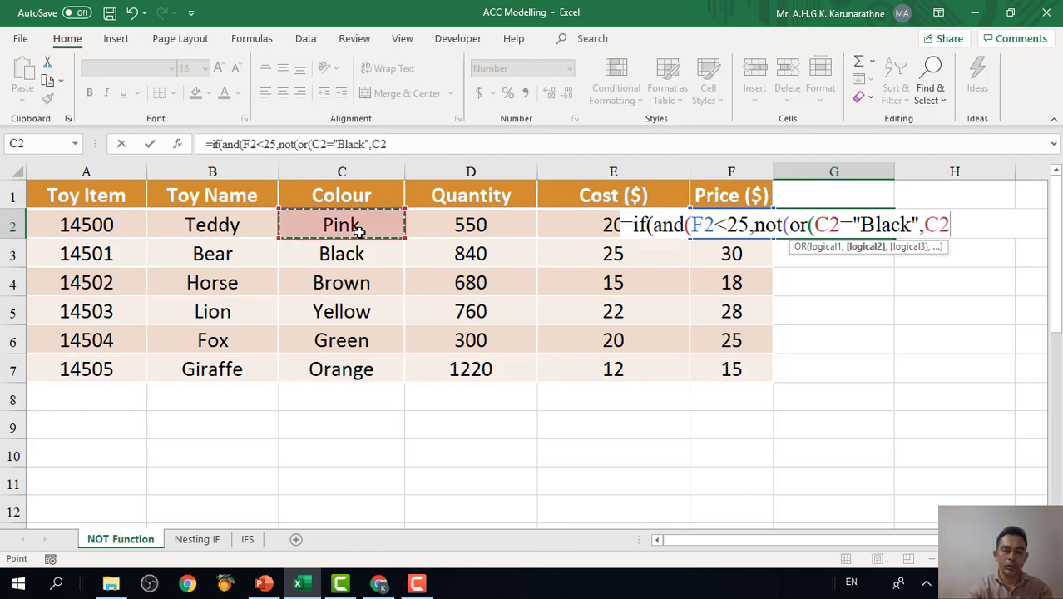
{"action": "type", "text": "="}
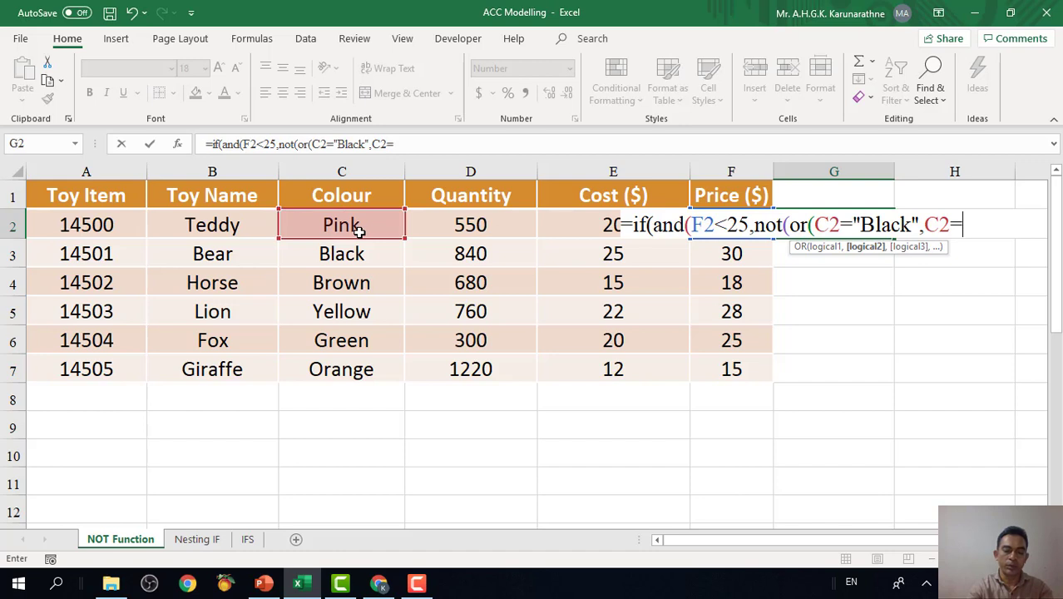
{"action": "type", "text": "\"Gr"}
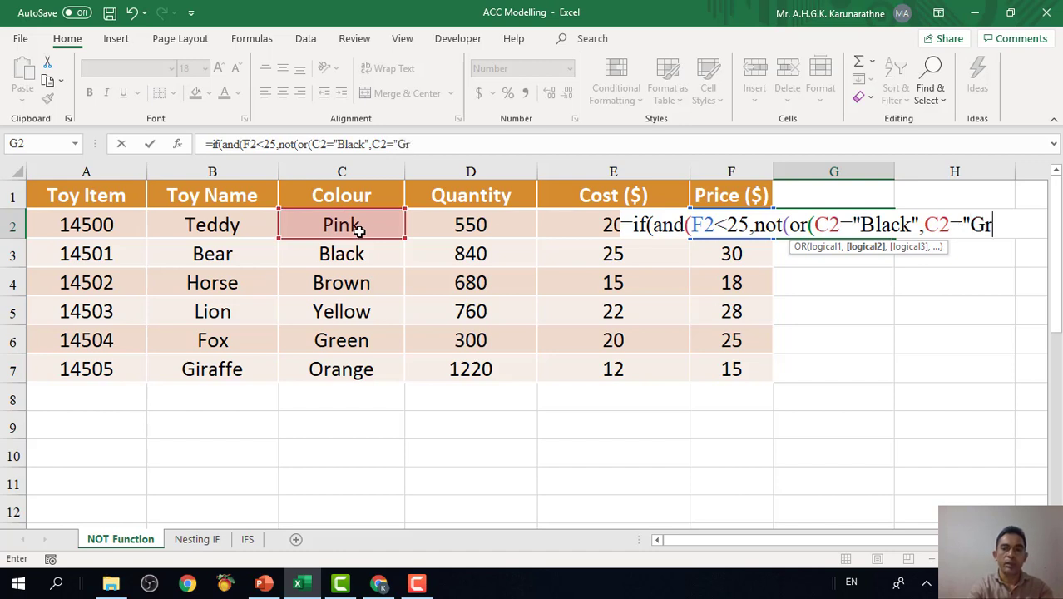
{"action": "type", "text": "een\""}
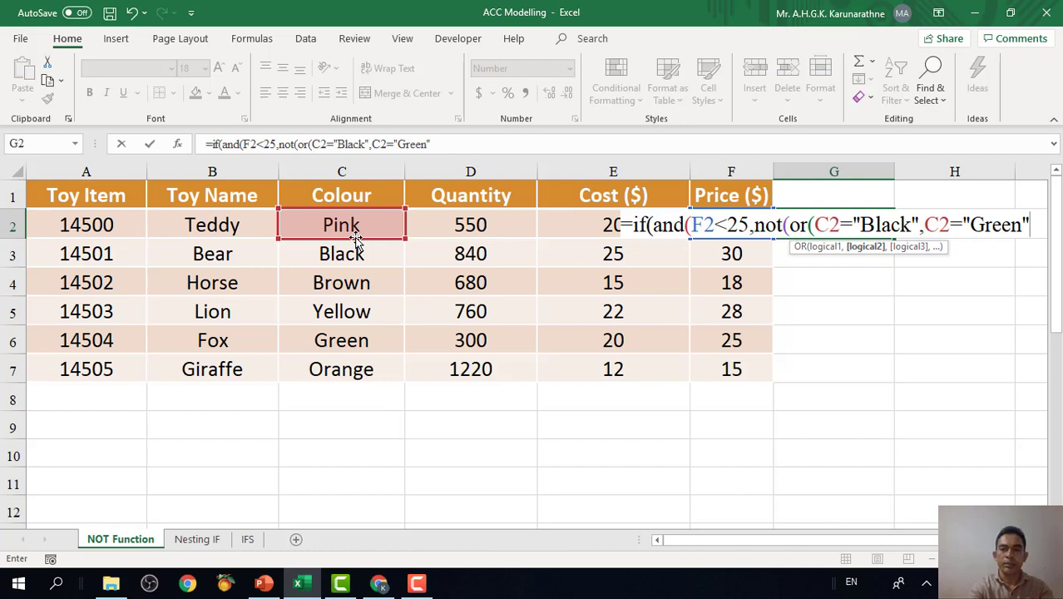
{"action": "type", "text": "))"}
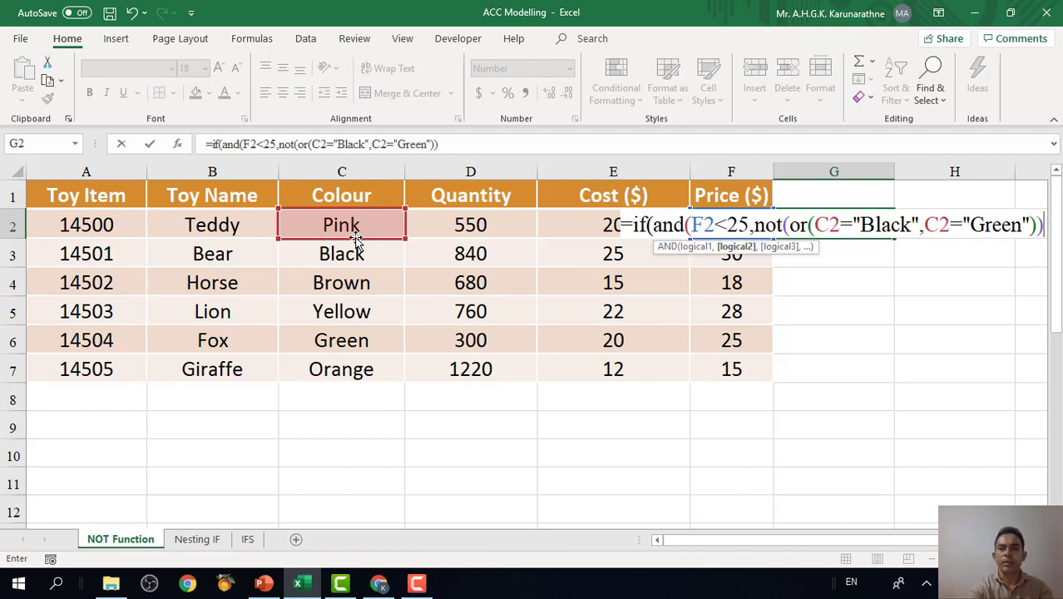
{"action": "type", "text": ")"}
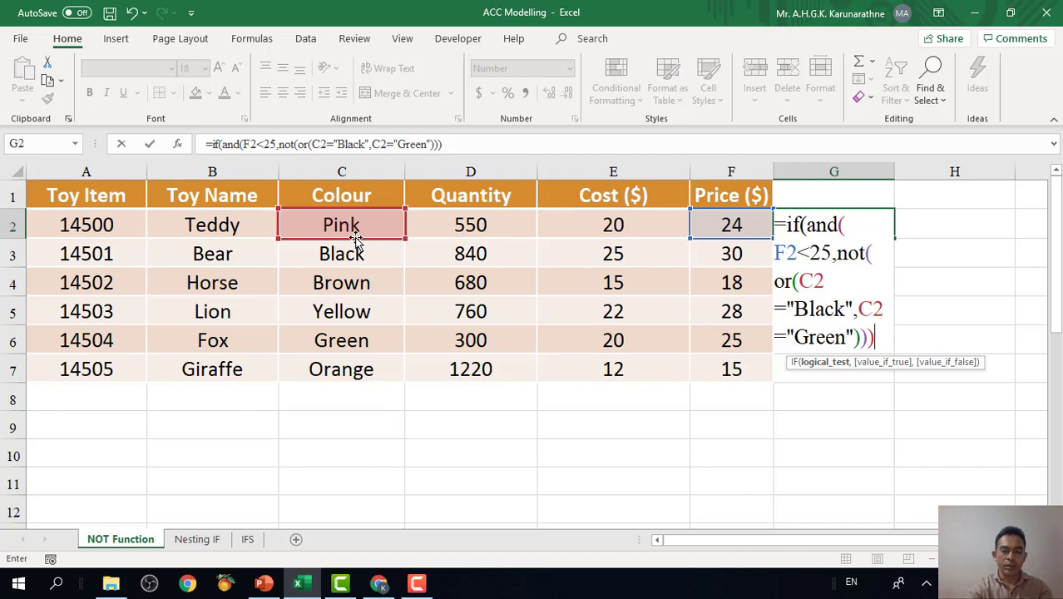
Step: Complete the G2 formula to return "YES" if true and an empty string "" otherwise, and fill it down to G7
{"action": "type", "text": ","}
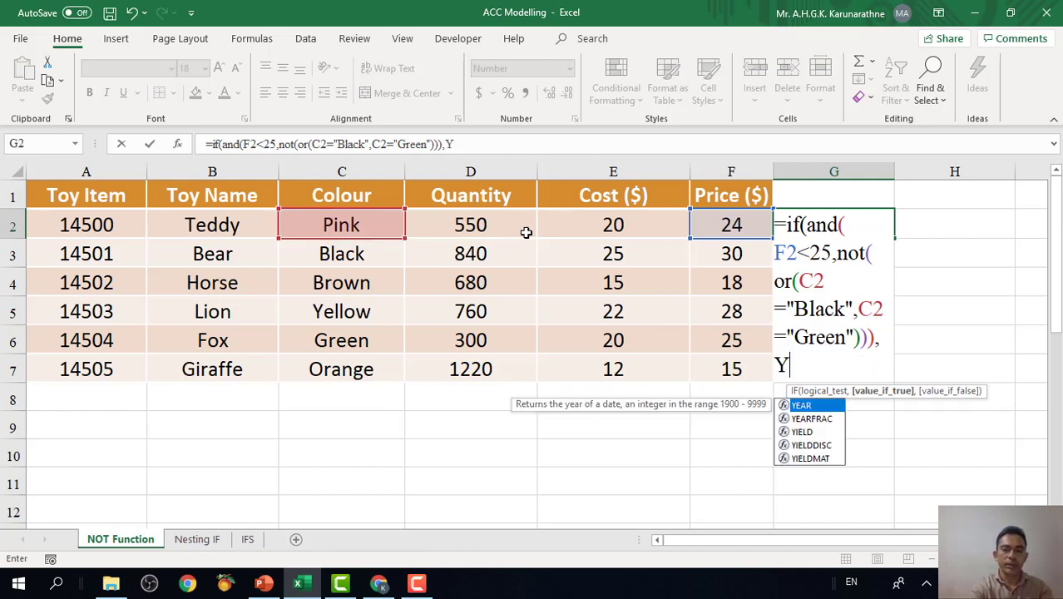
{"action": "type", "text": "Y"}
{"action": "key", "text": "BackSpace"}
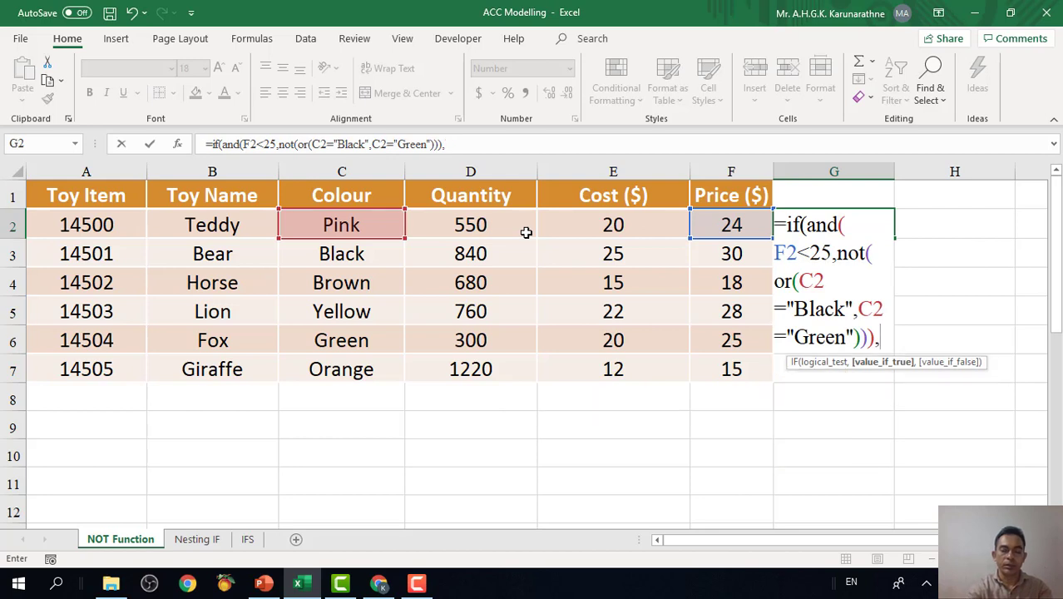
{"action": "type", "text": "\""}
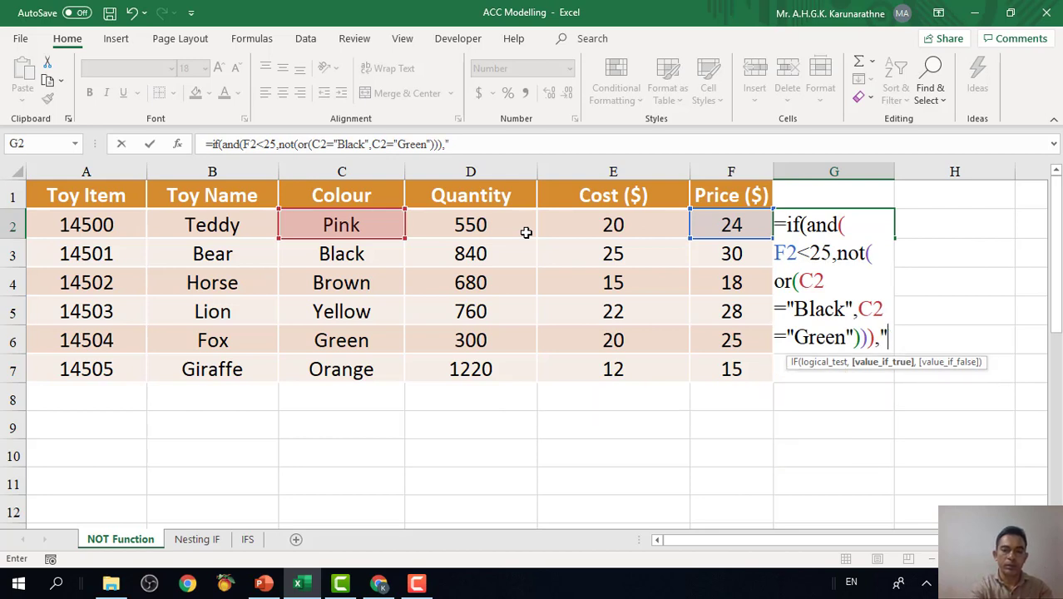
{"action": "type", "text": "YES\""}
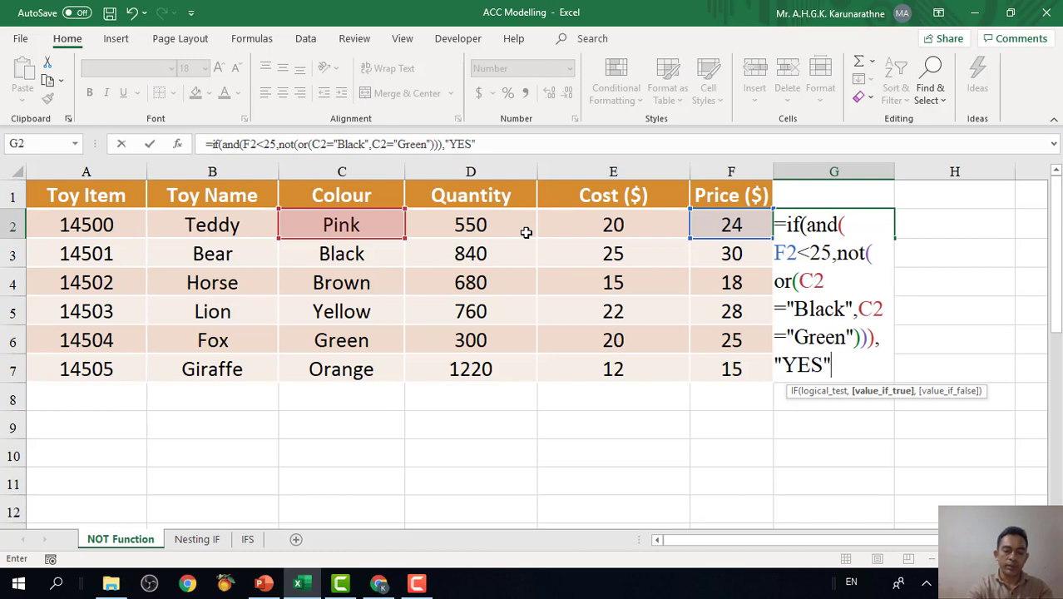
{"action": "type", "text": ",\""}
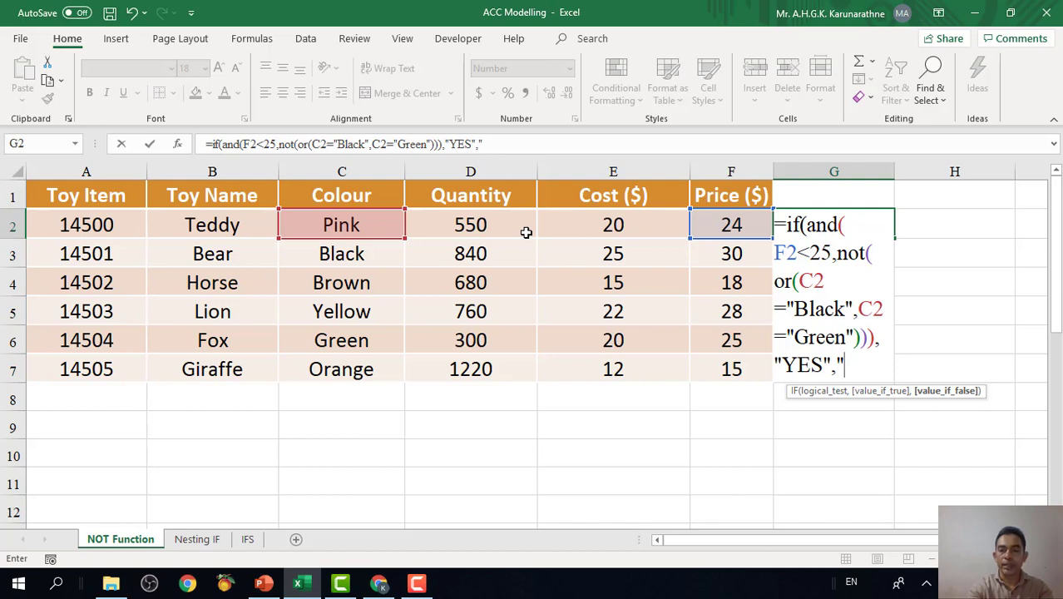
{"action": "type", "text": "\""}
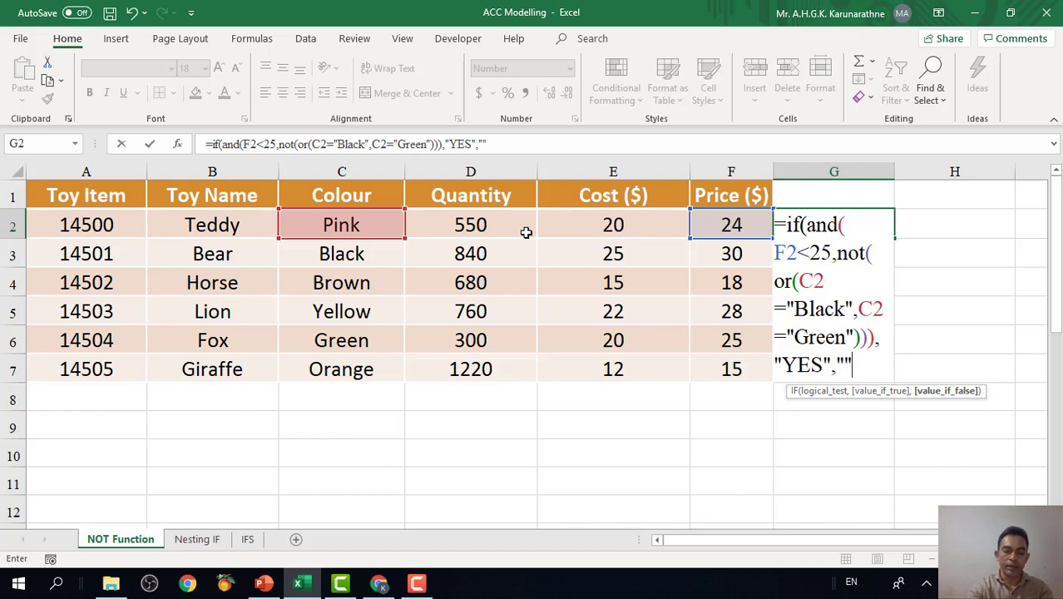
{"action": "type", "text": ")"}
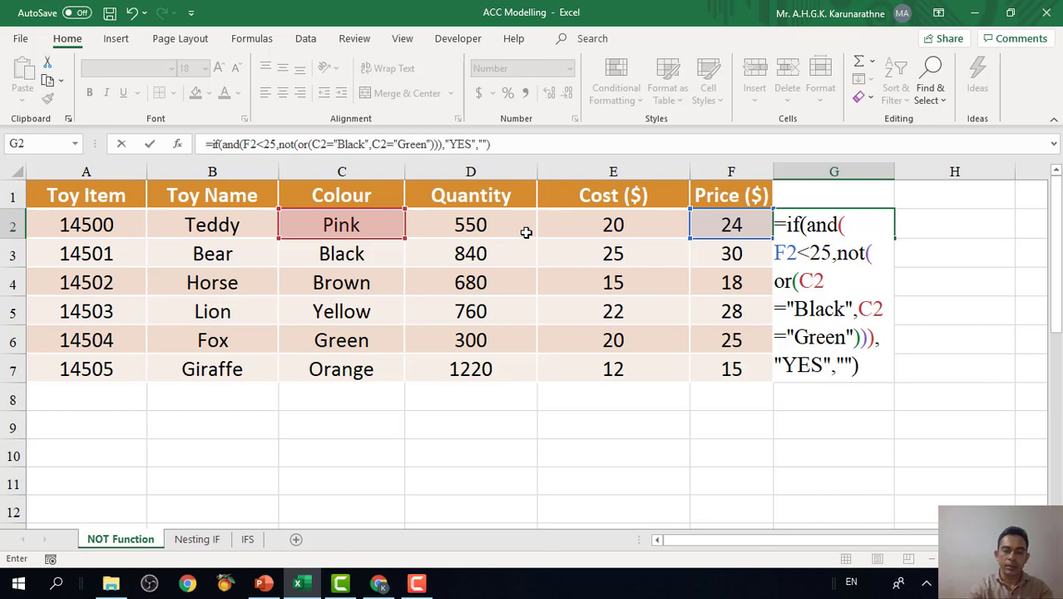
{"action": "key", "text": "Return"}
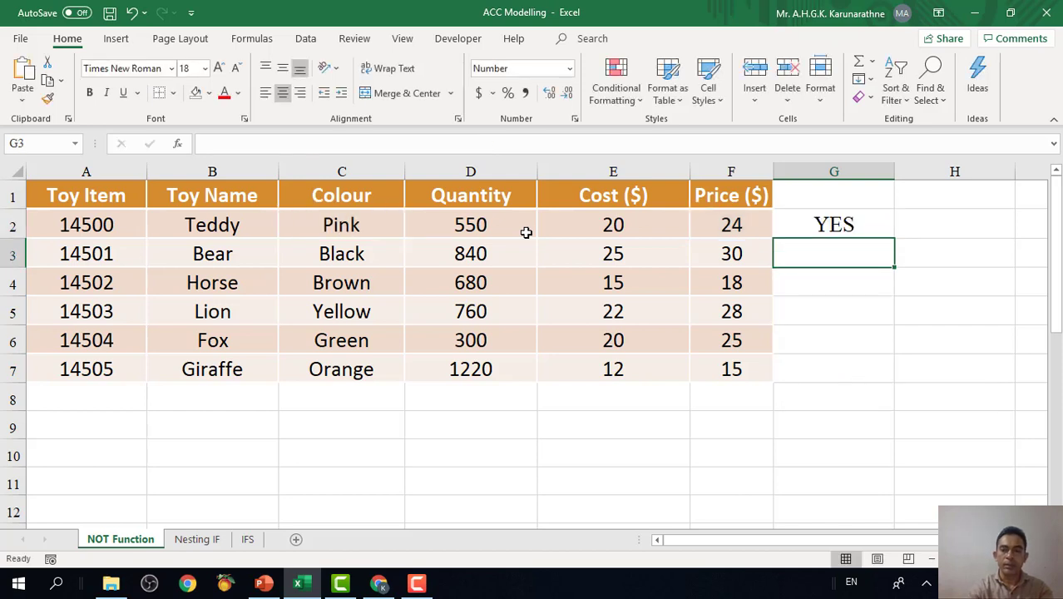
{"action": "left_click", "coordinate": [830, 230]}
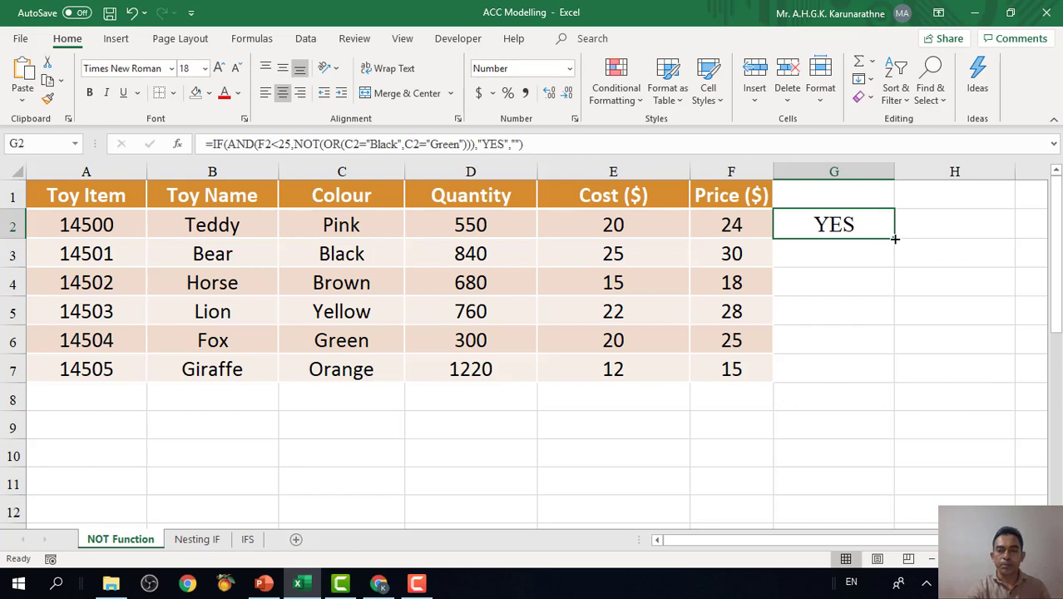
{"action": "left_click_drag", "start_coordinate": [895, 239], "coordinate": [902, 381]}
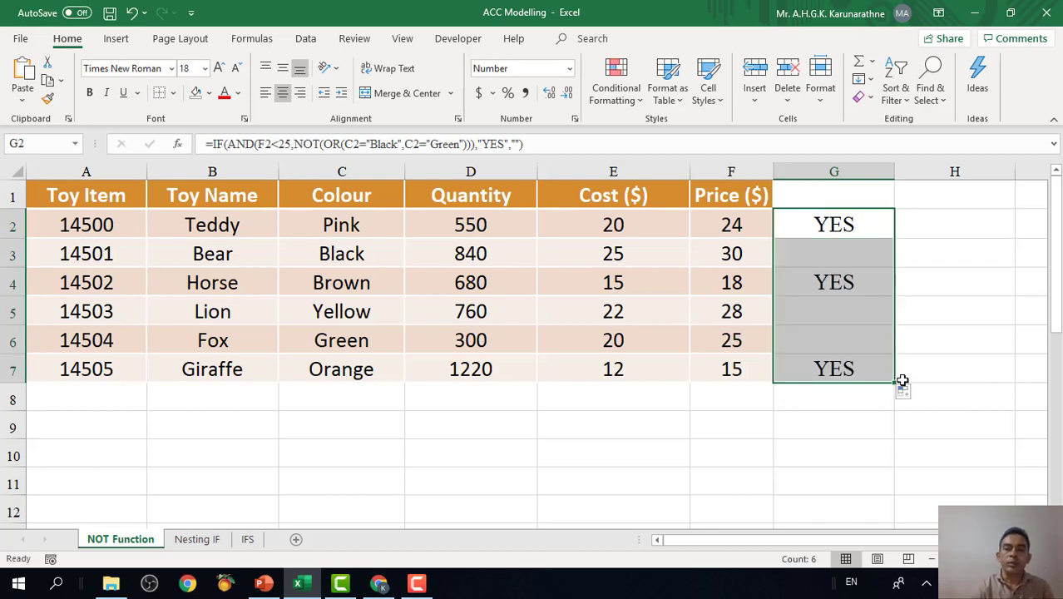
Step: Check the G2 and G3 formula results against the colour and price values in the Teddy and Bear rows
{"action": "left_click", "coordinate": [847, 228]}
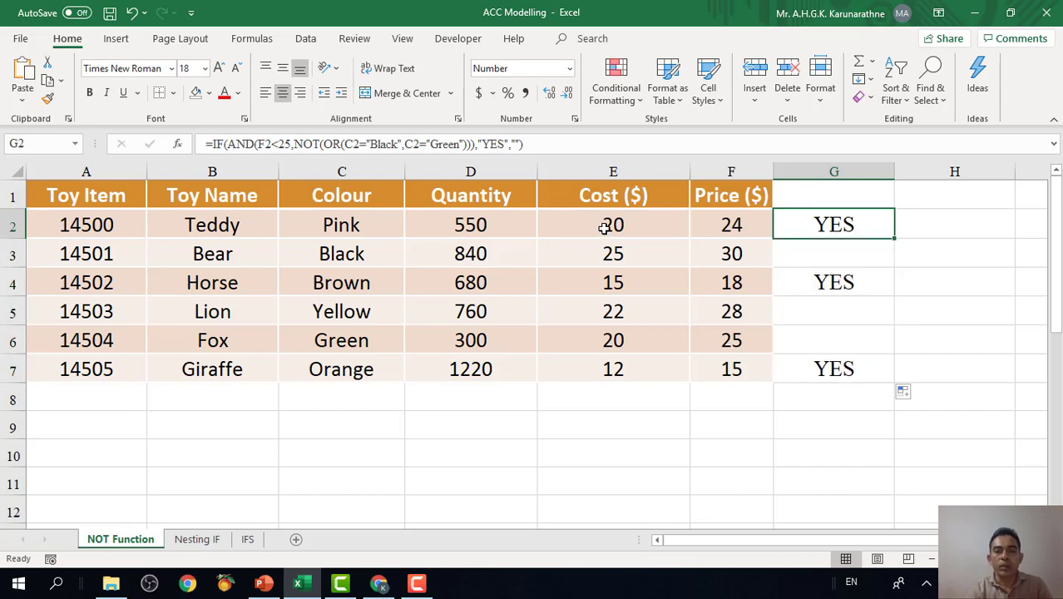
{"action": "left_click", "coordinate": [663, 229]}
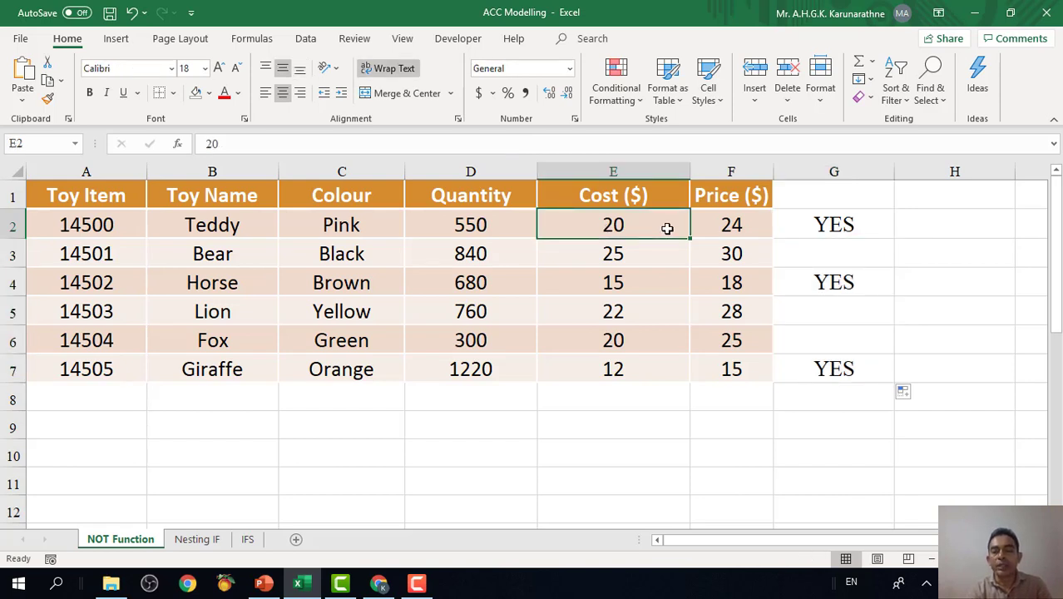
{"action": "left_click", "coordinate": [790, 229]}
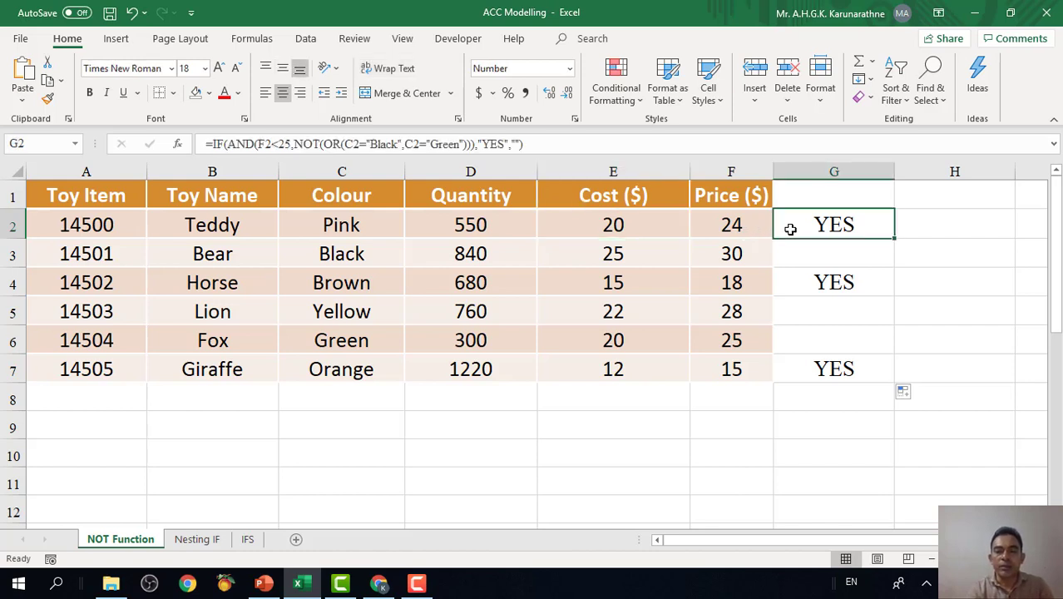
{"action": "left_click", "coordinate": [732, 226]}
{"action": "left_click", "coordinate": [353, 228]}
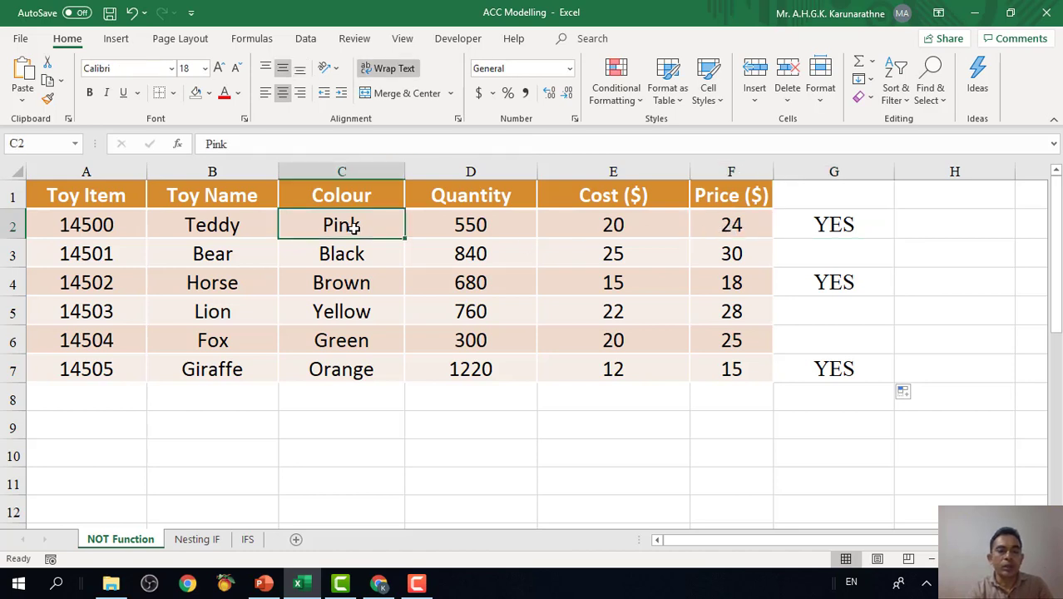
{"action": "left_click", "coordinate": [724, 232]}
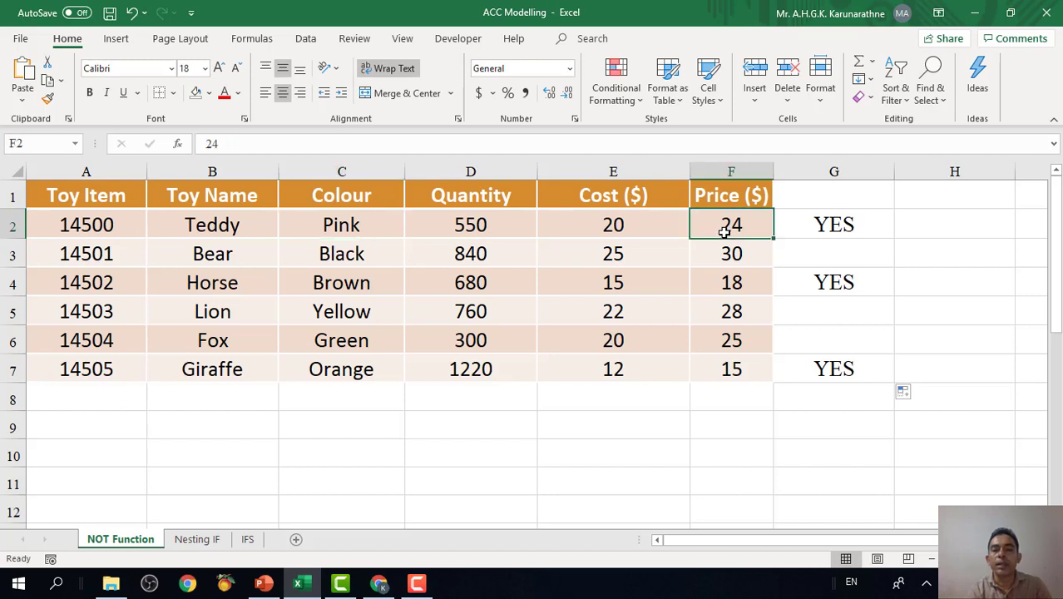
{"action": "left_click", "coordinate": [861, 230]}
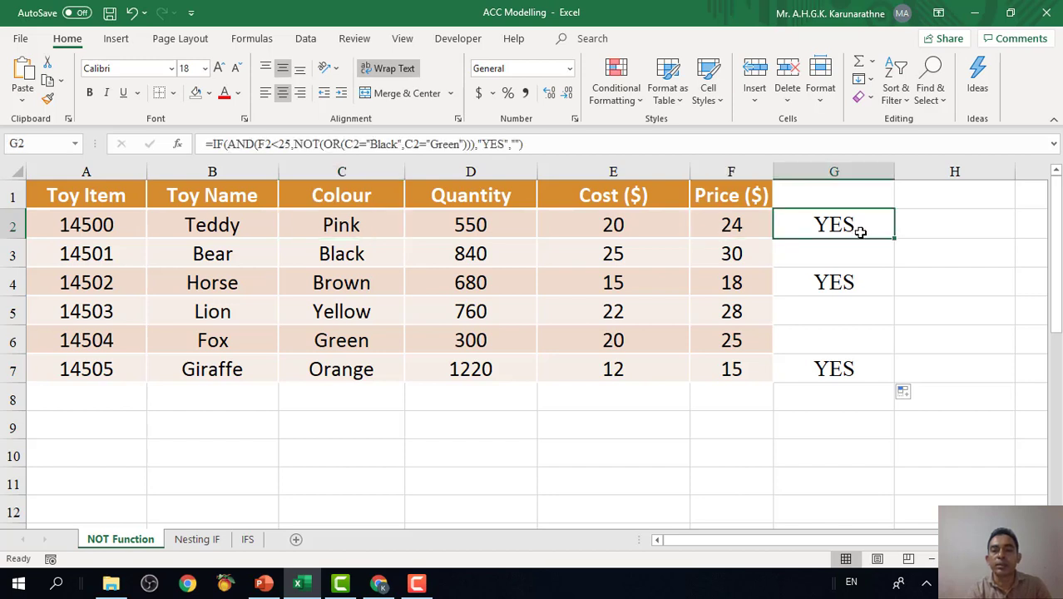
{"action": "left_click", "coordinate": [730, 261]}
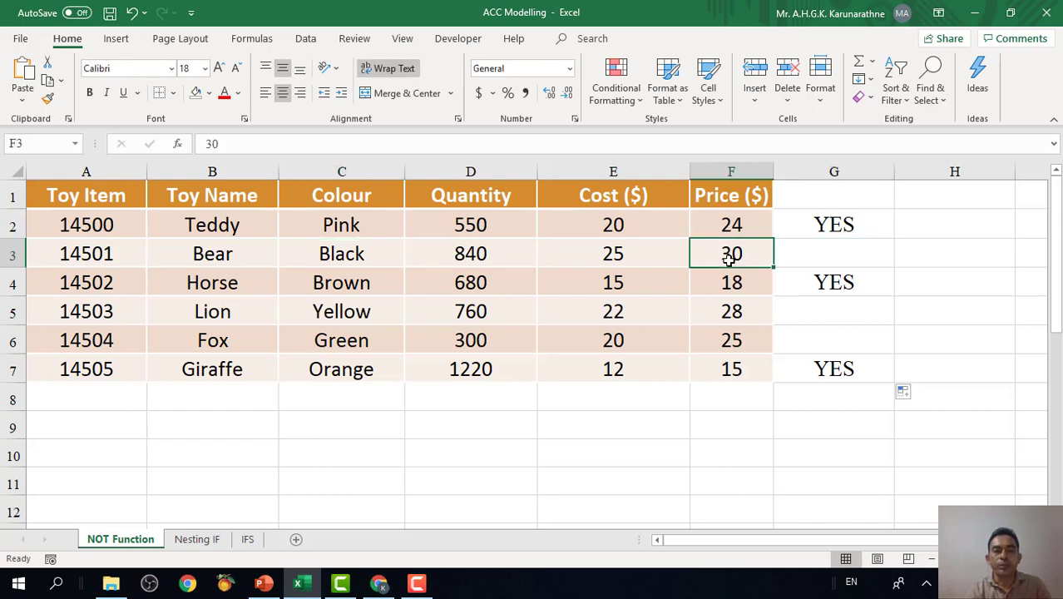
{"action": "left_click", "coordinate": [336, 258]}
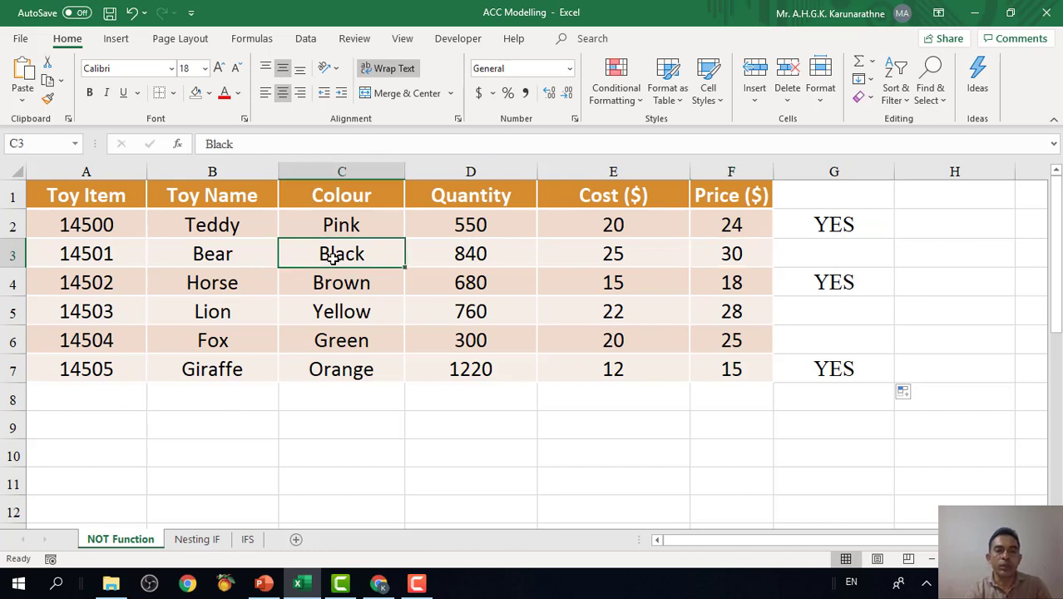
{"action": "left_click", "coordinate": [741, 254]}
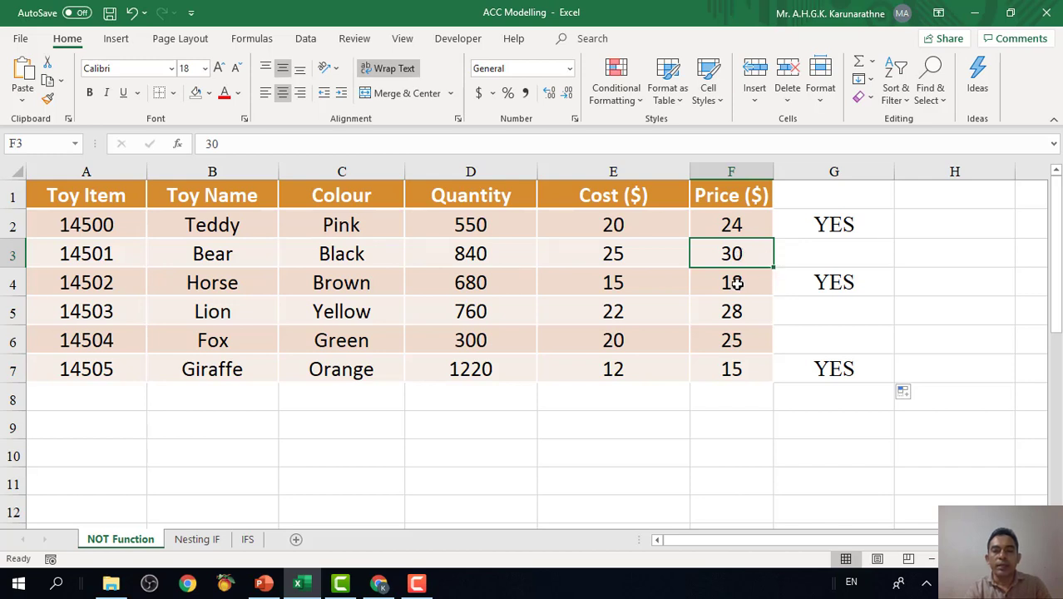
Step: Compare the formula results in G4 and G5 with the colour and price of the Horse and Lion toys
{"action": "left_click", "coordinate": [823, 290]}
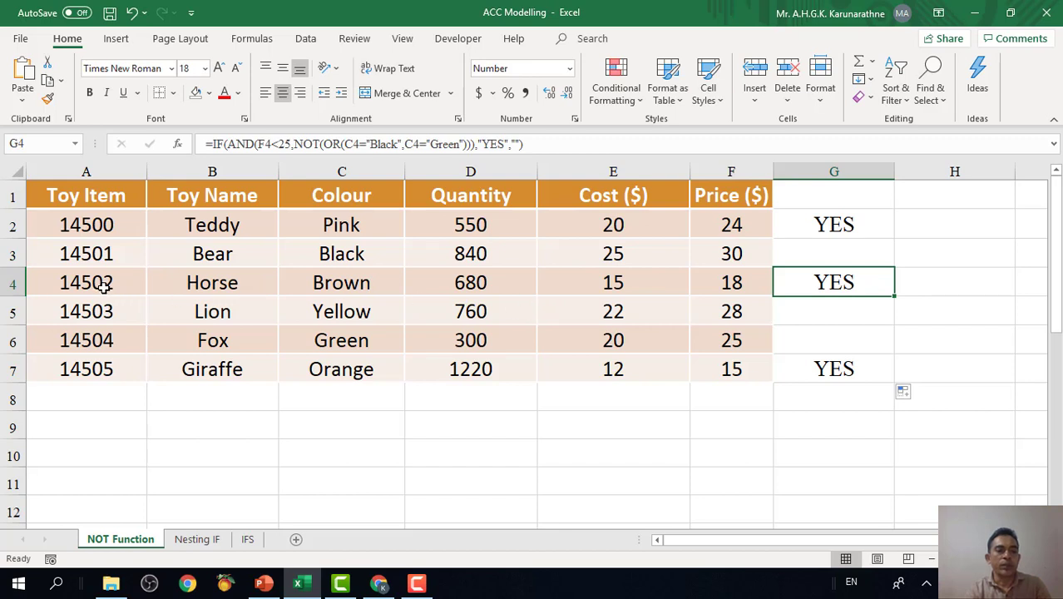
{"action": "left_click", "coordinate": [233, 283]}
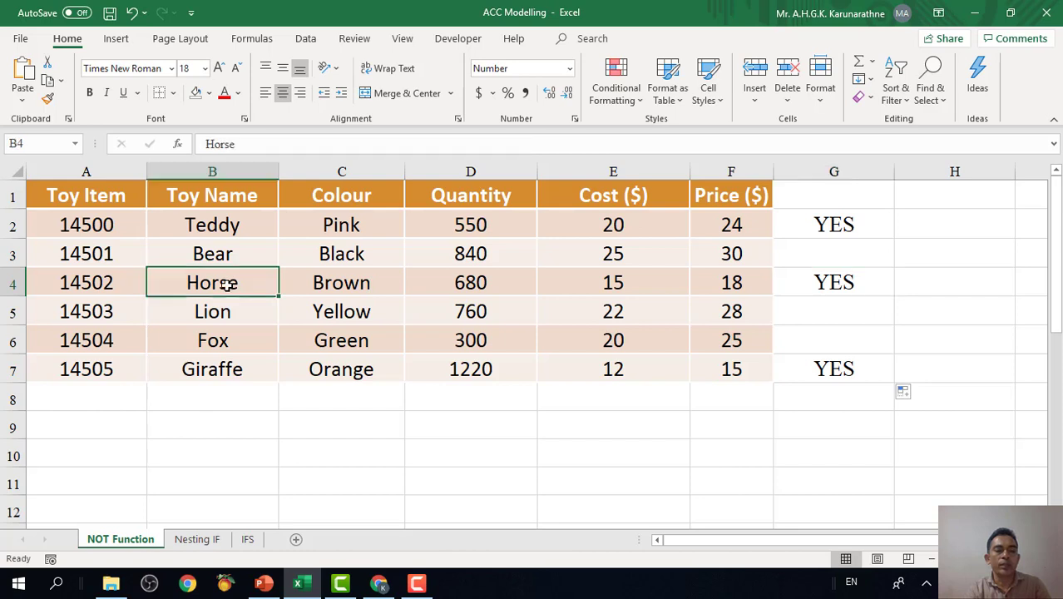
{"action": "left_click", "coordinate": [347, 284]}
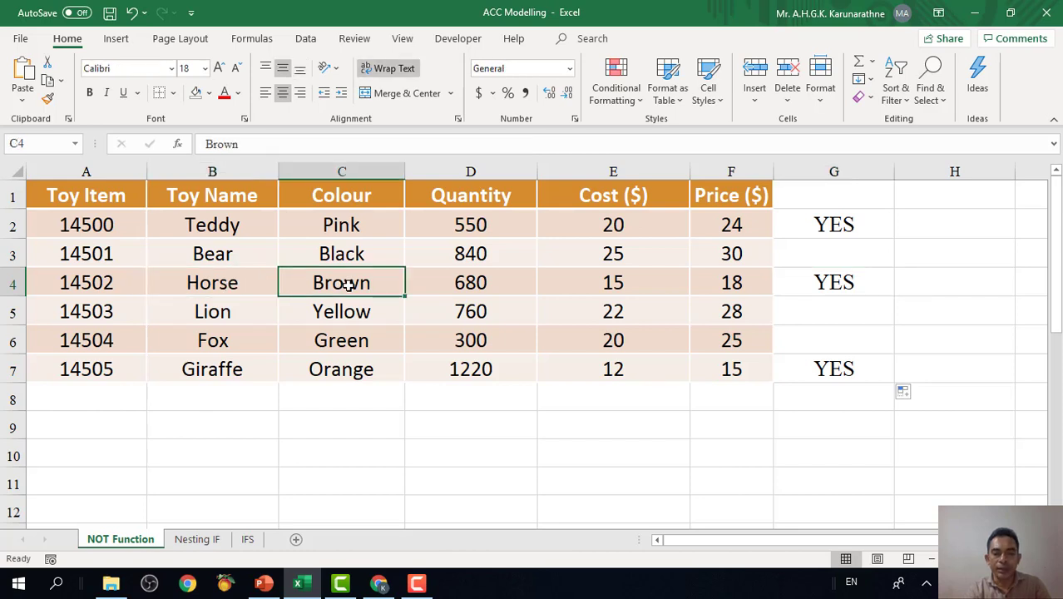
{"action": "left_click", "coordinate": [740, 284]}
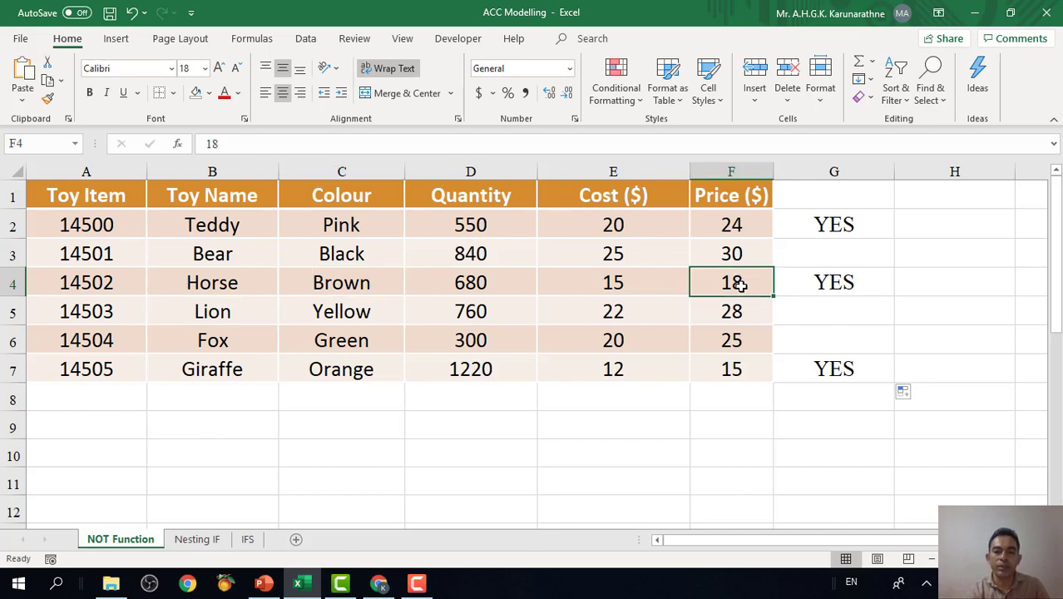
{"action": "left_click", "coordinate": [843, 285]}
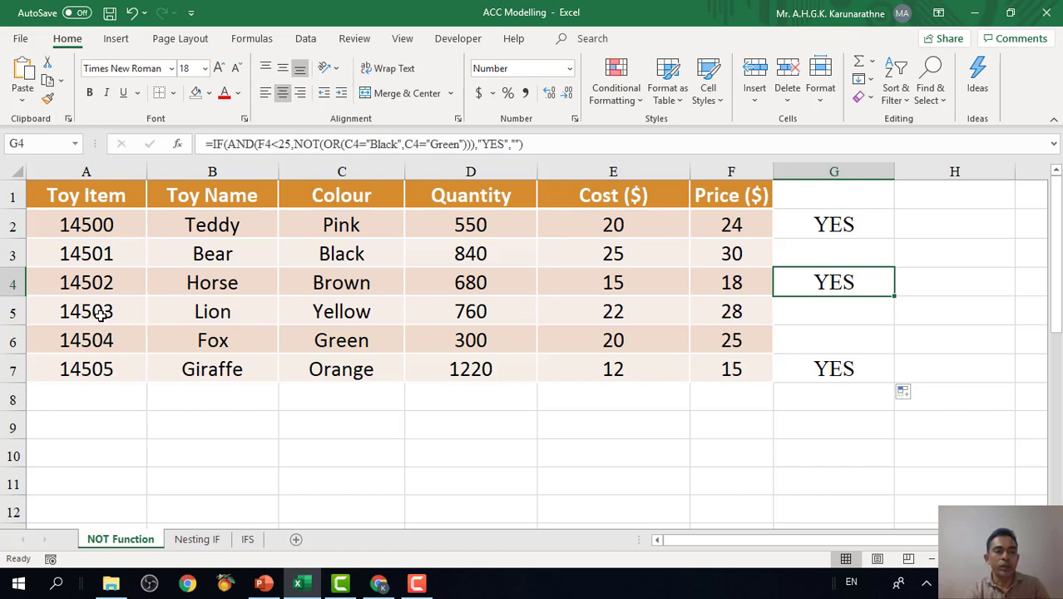
{"action": "left_click", "coordinate": [215, 313]}
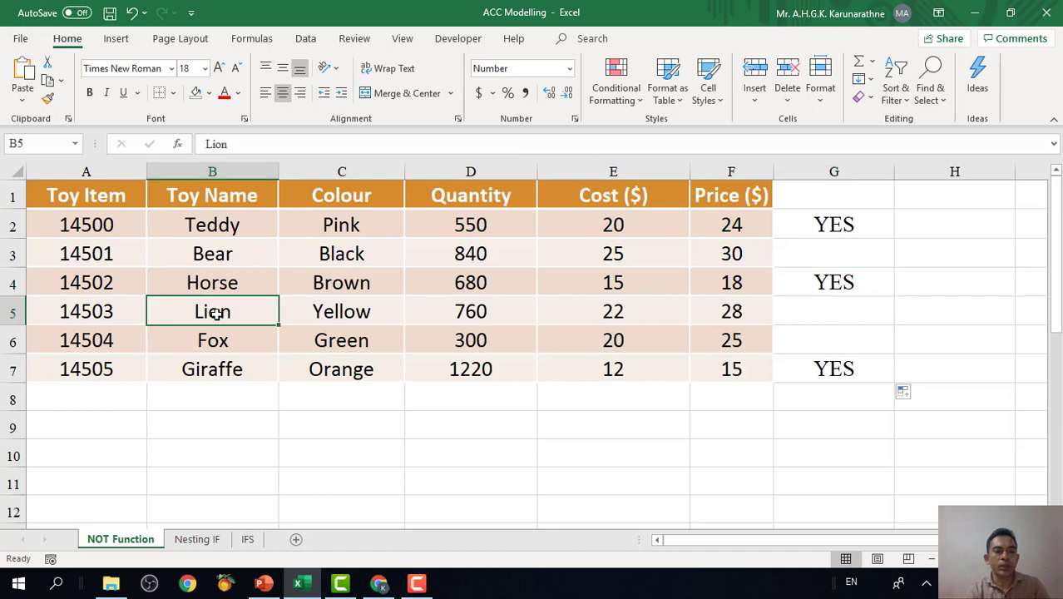
{"action": "left_click", "coordinate": [342, 310]}
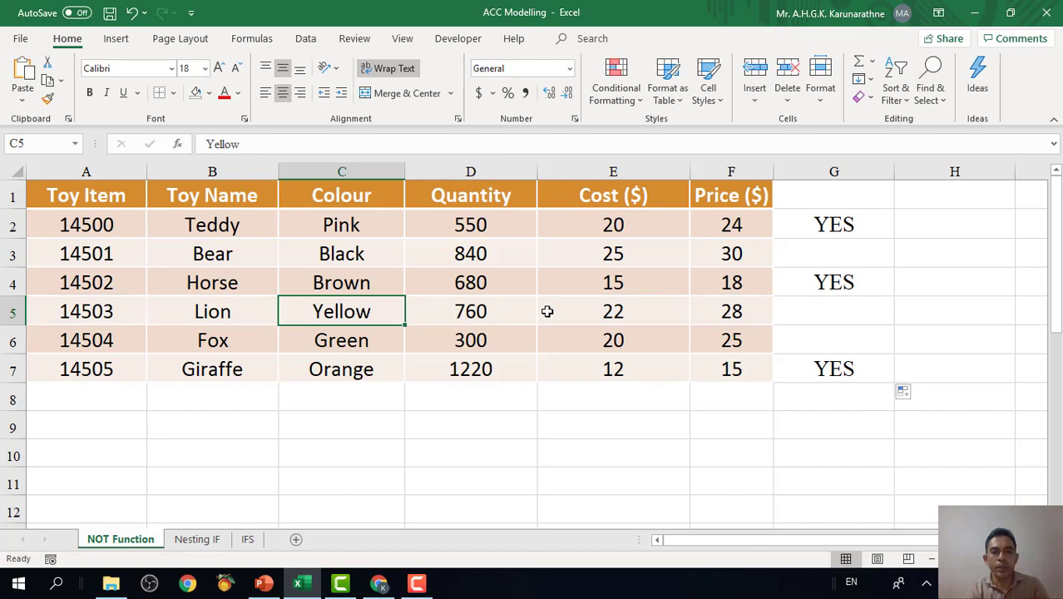
{"action": "left_click", "coordinate": [740, 310]}
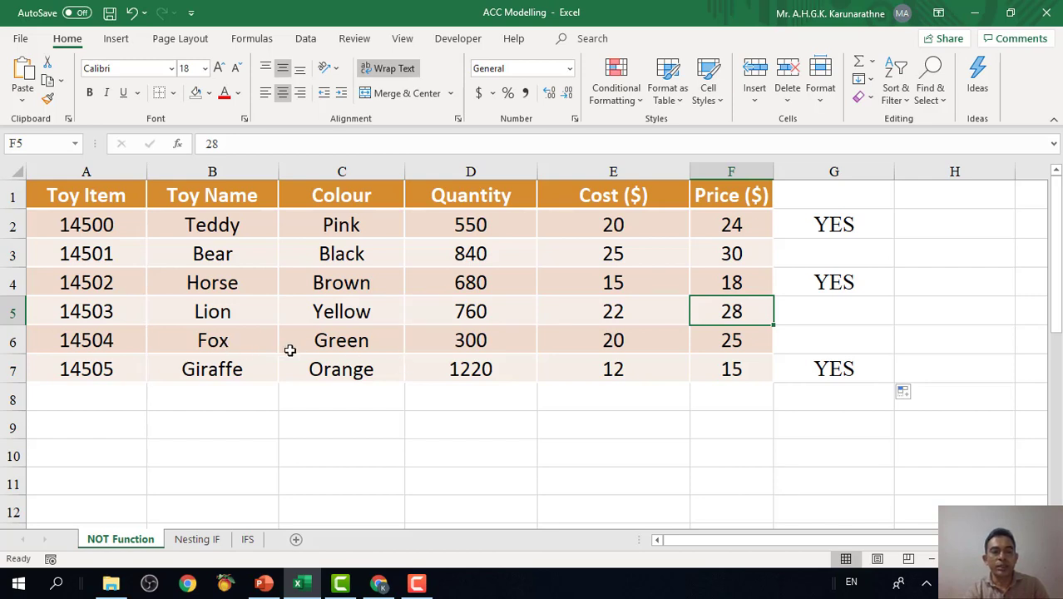
Step: Review the Fox and Giraffe rows against the colour and price conditions, and select the results range G2:G7
{"action": "left_click", "coordinate": [322, 344]}
{"action": "left_click", "coordinate": [856, 341]}
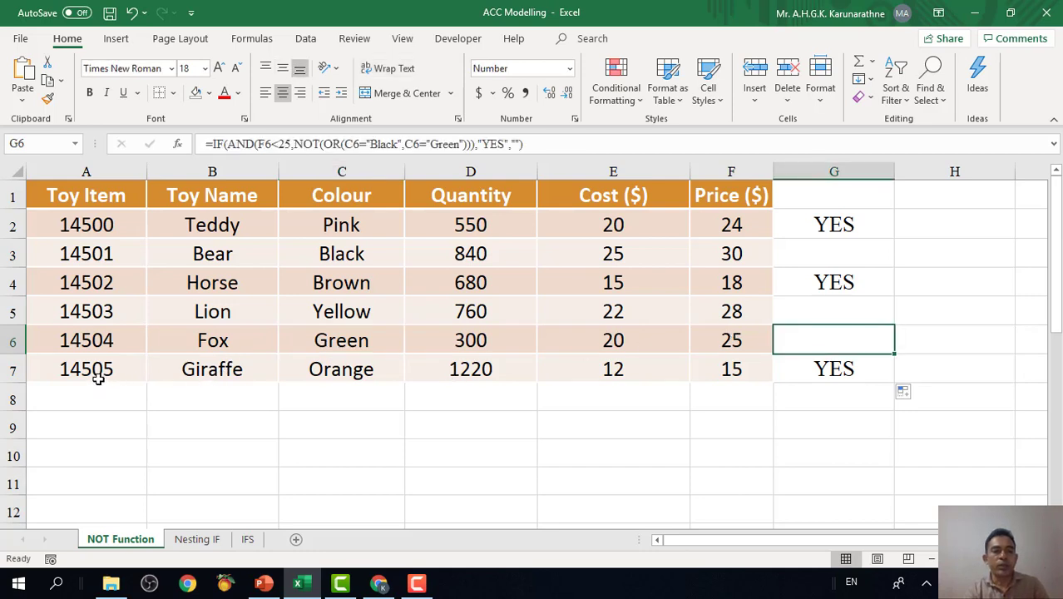
{"action": "left_click", "coordinate": [209, 371]}
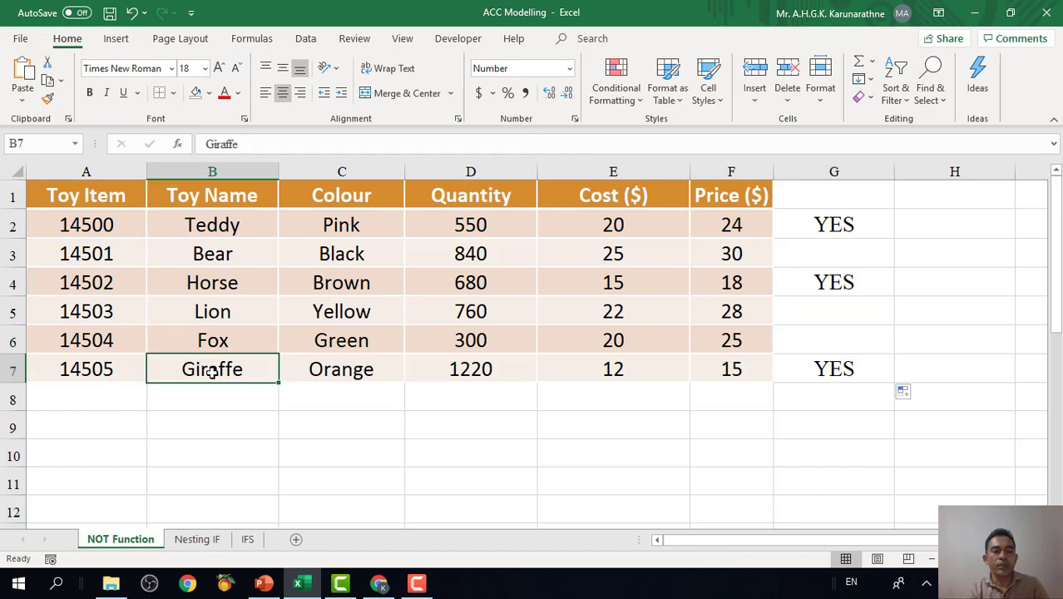
{"action": "left_click", "coordinate": [333, 373]}
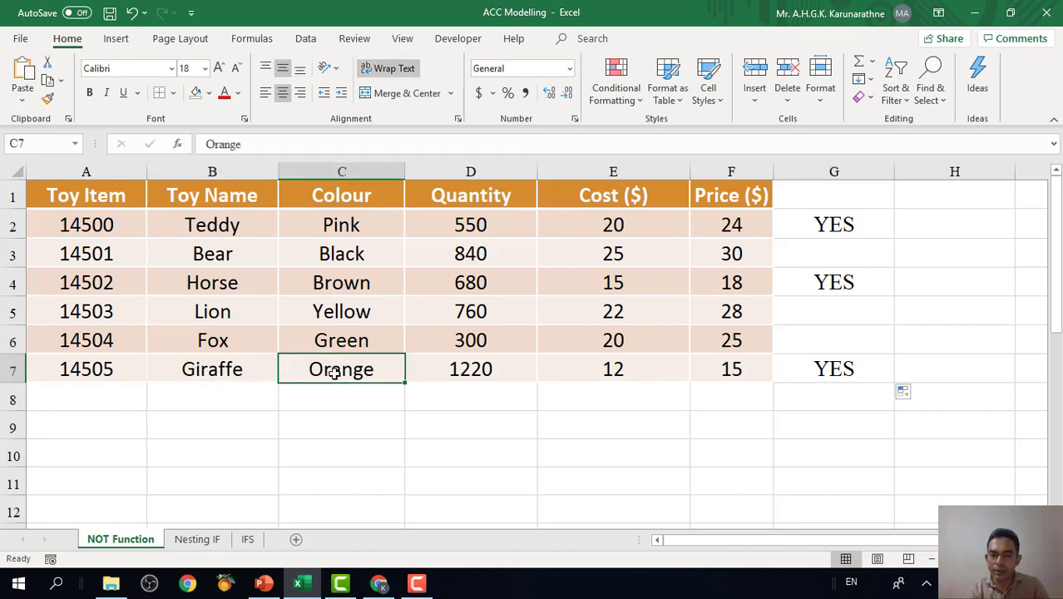
{"action": "left_click", "coordinate": [732, 372]}
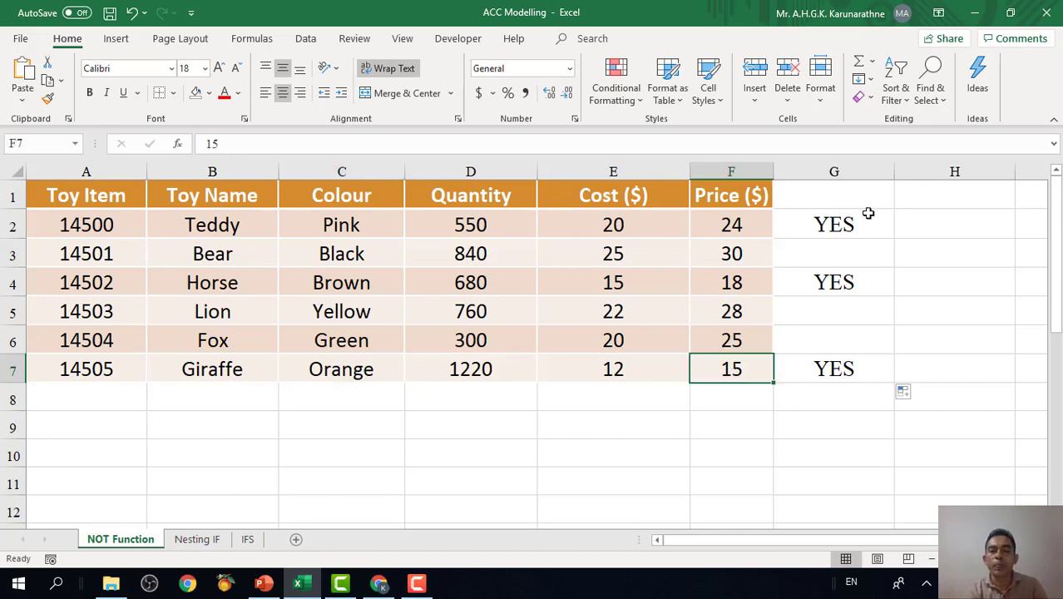
{"action": "left_click_drag", "start_coordinate": [847, 221], "coordinate": [862, 373]}
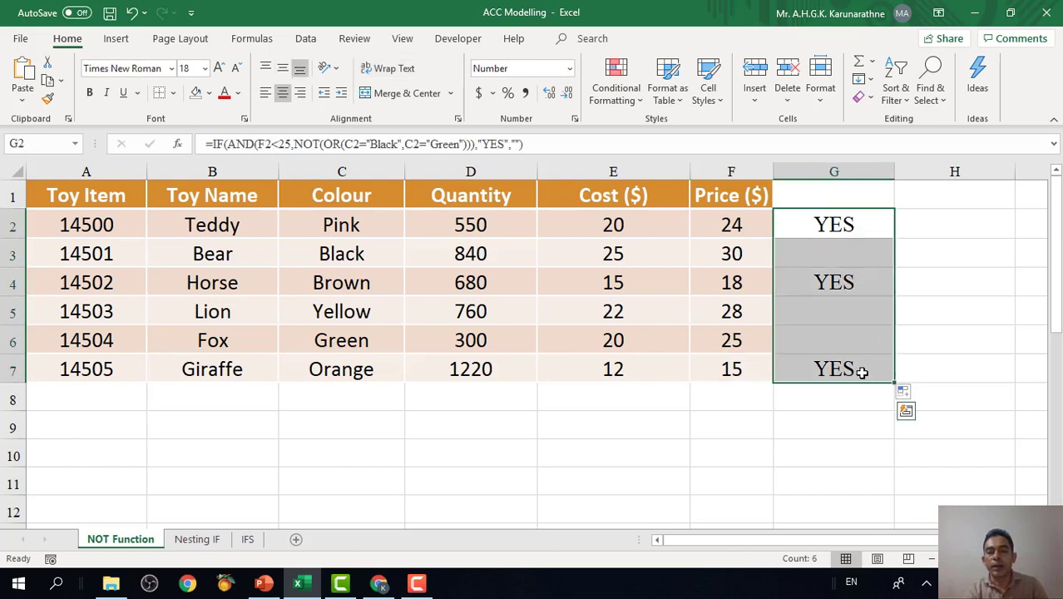